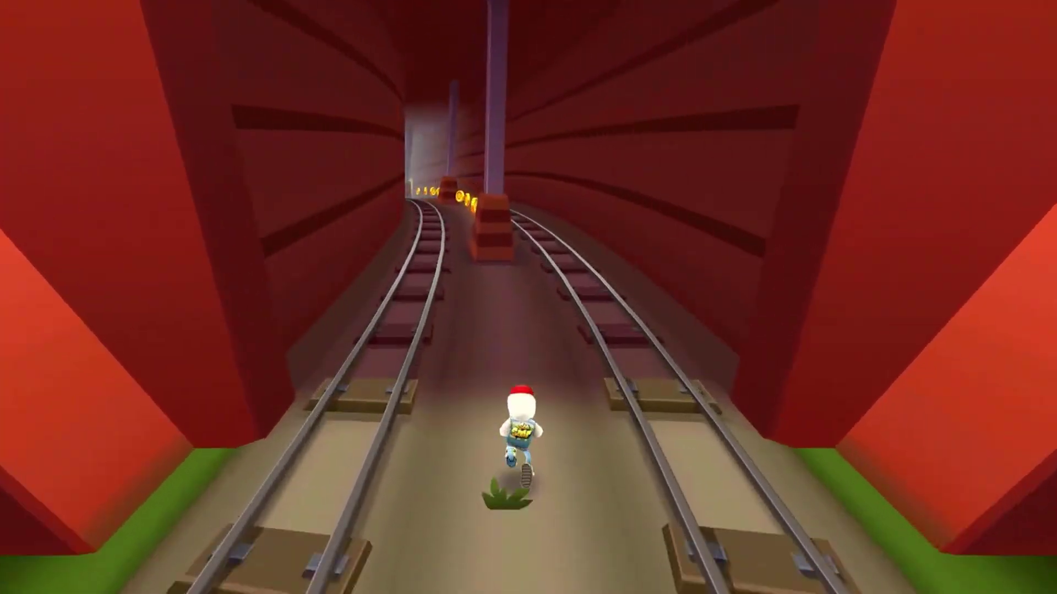
key(Right)
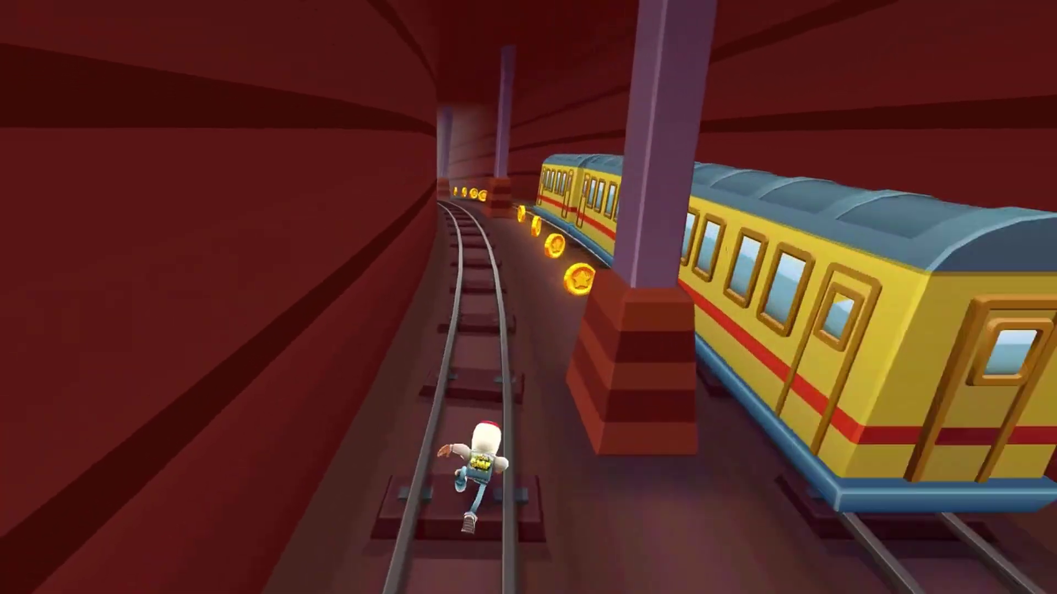
key(Right)
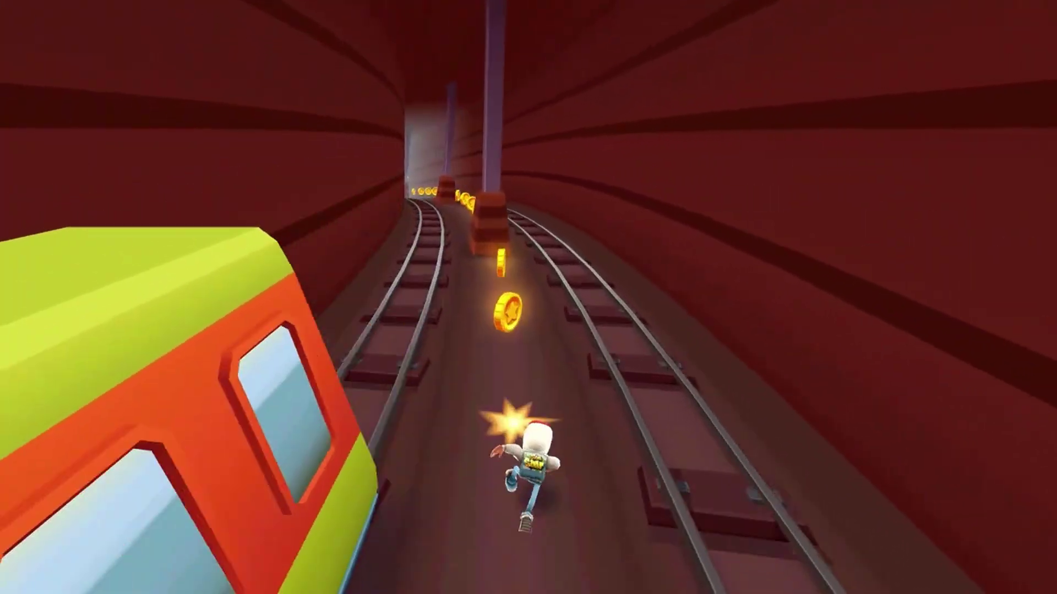
key(Left)
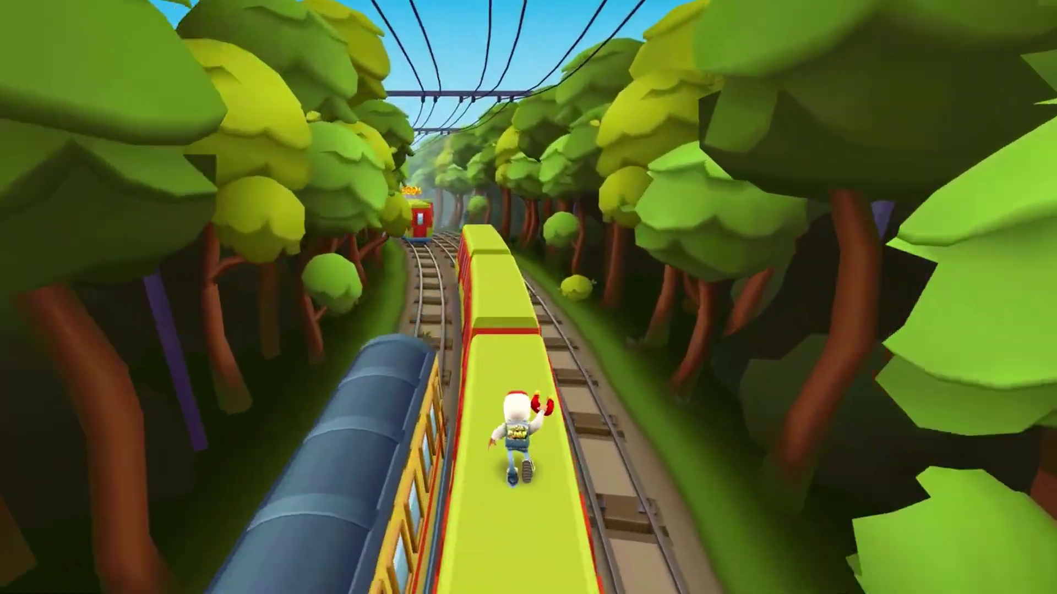
key(Up)
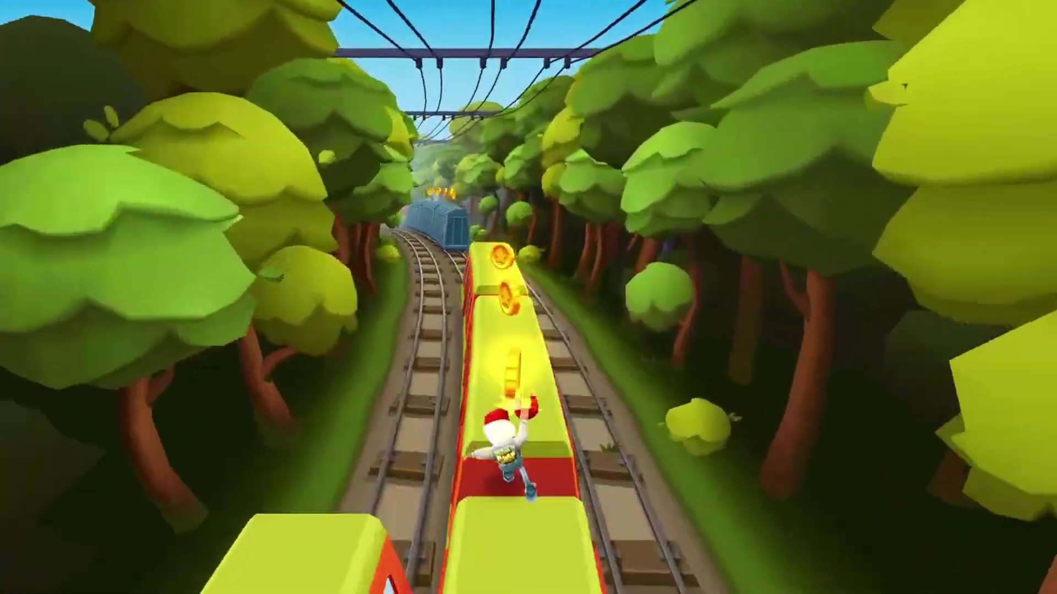
key(Up)
key(Right)
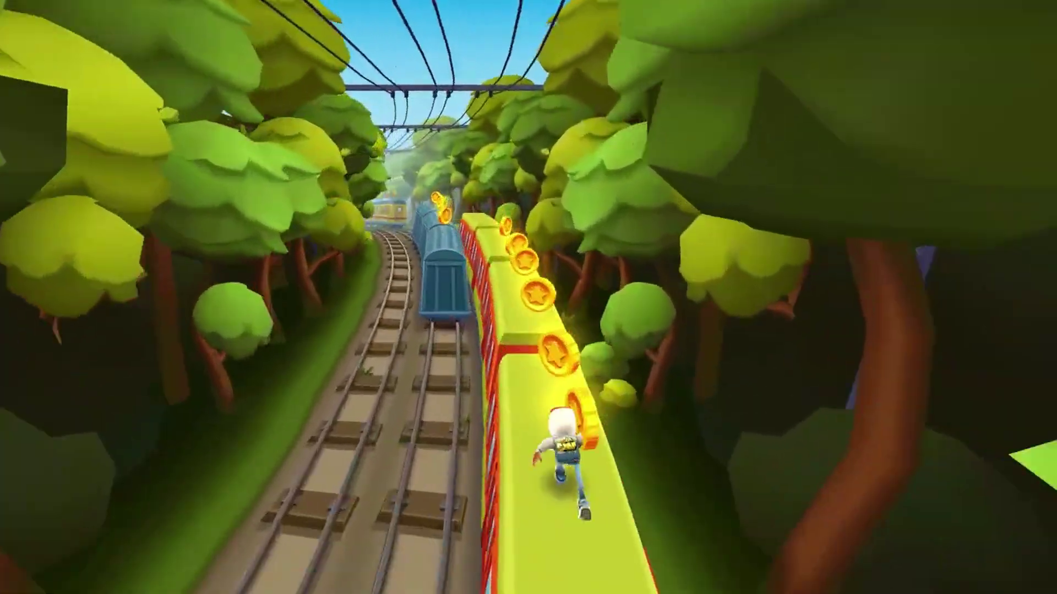
key(Left)
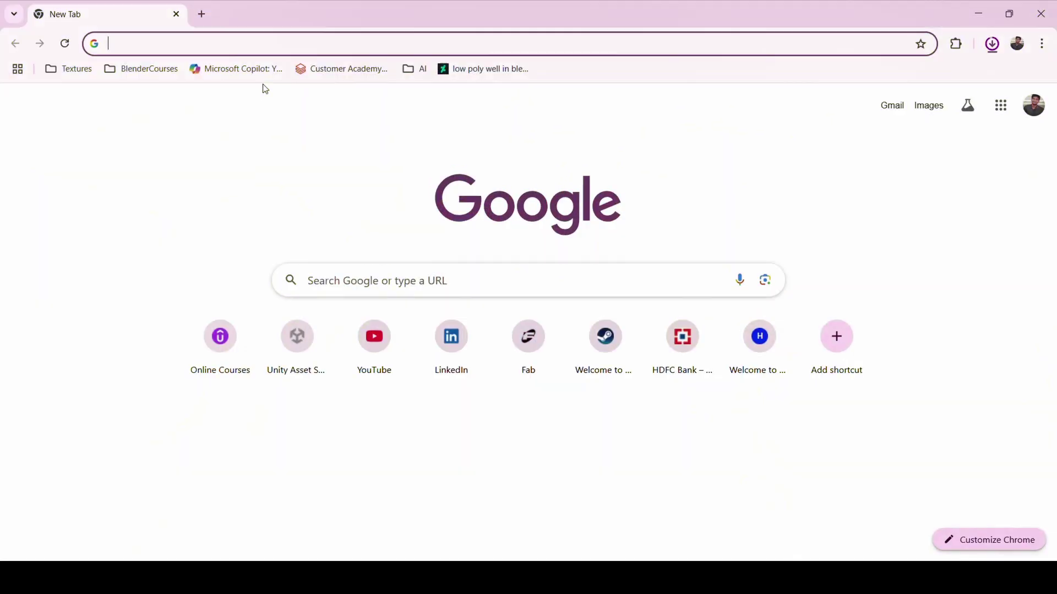
- Search the web for "unity hub download" and open Unity's official download page from the results
text(unity hub download)
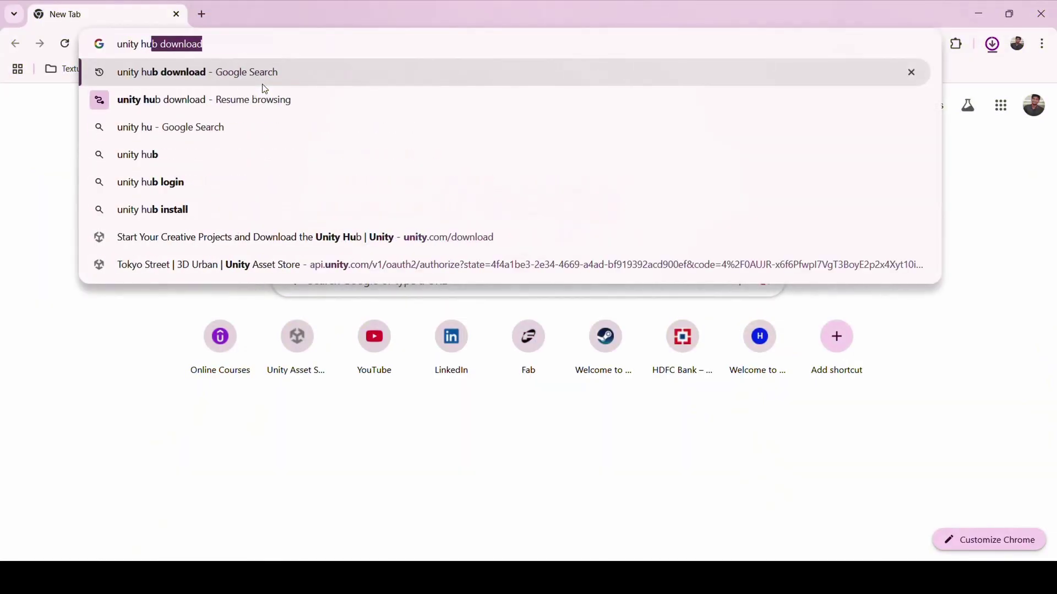
key(Return)
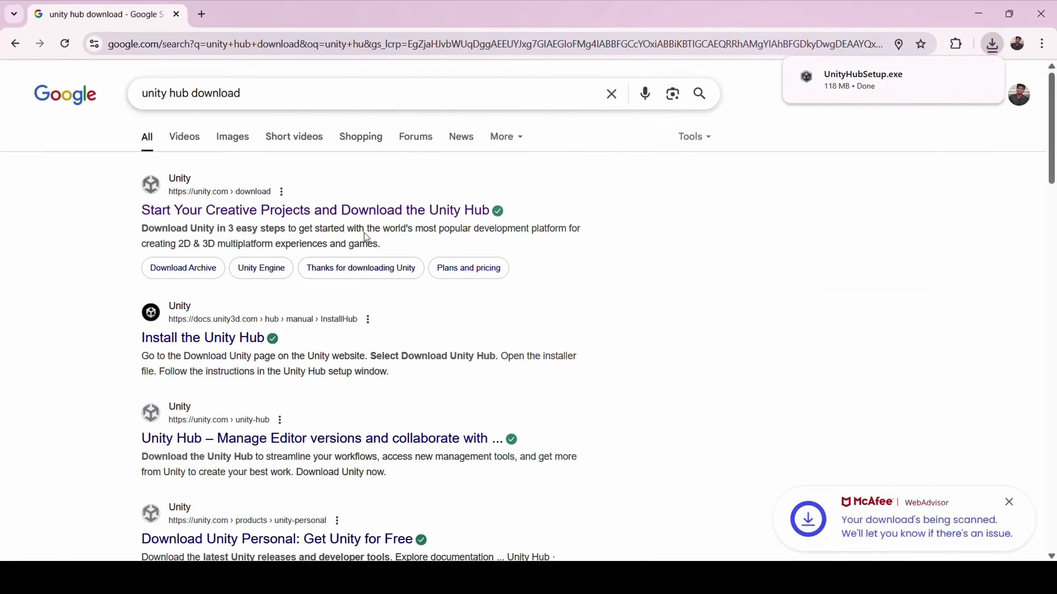
click(379, 212)
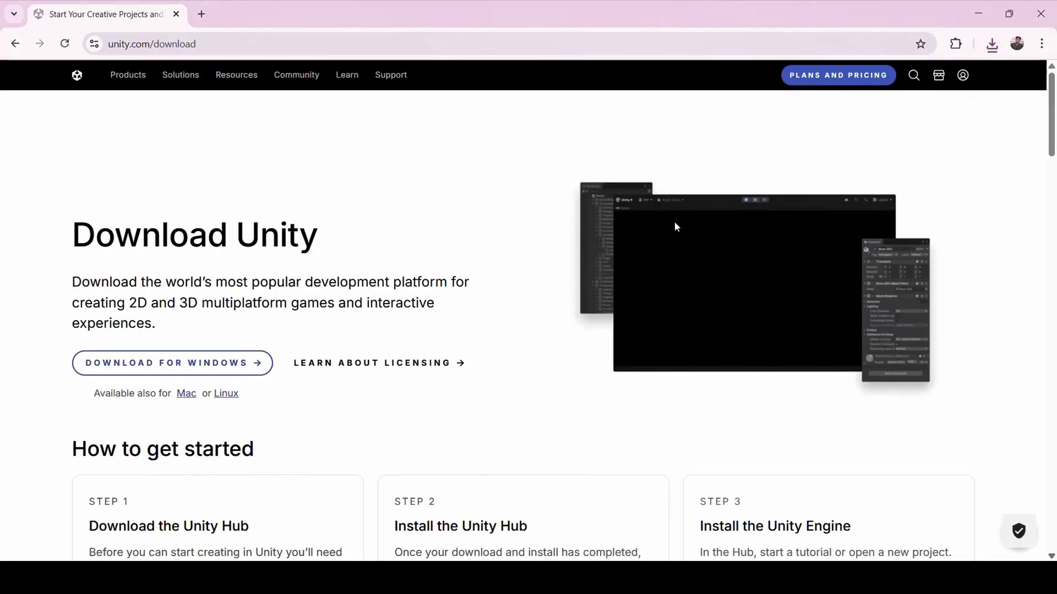
- Try downloading the Windows version of the Unity Hub installer and cancel saving the file
scroll(314, 375, down, 3)
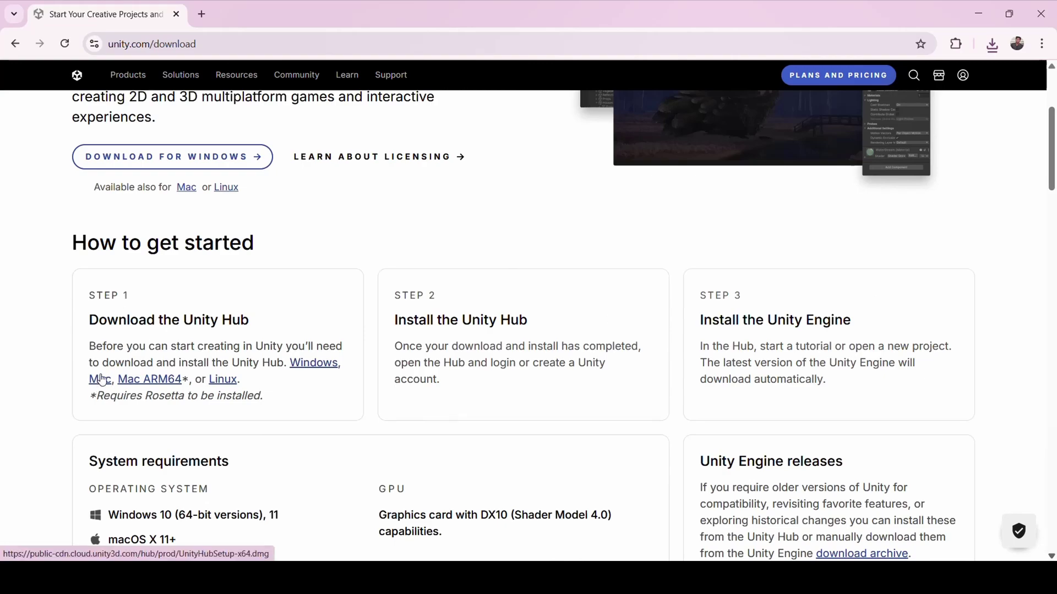
click(314, 369)
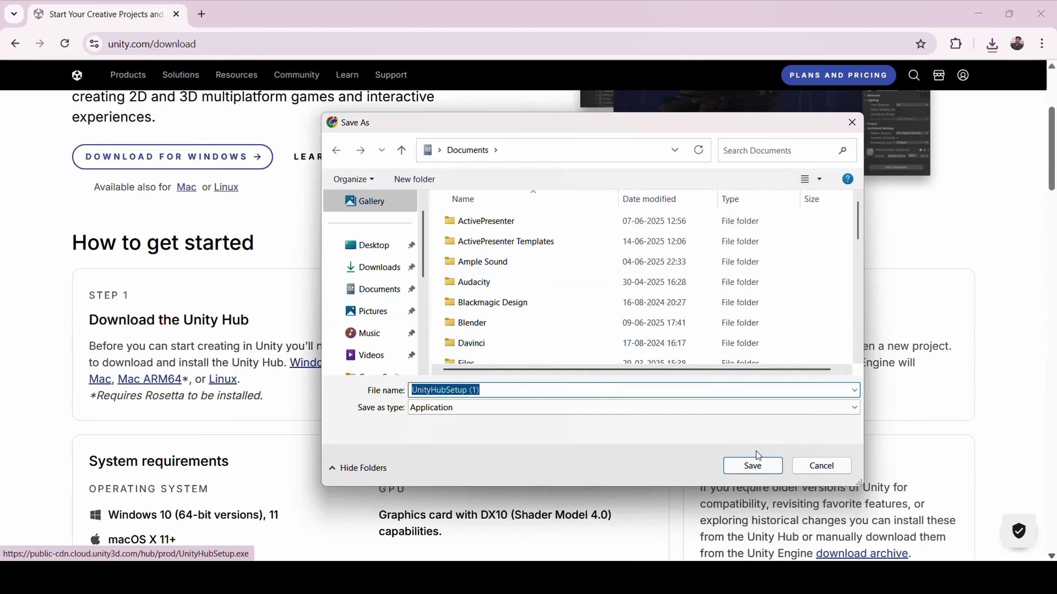
click(814, 469)
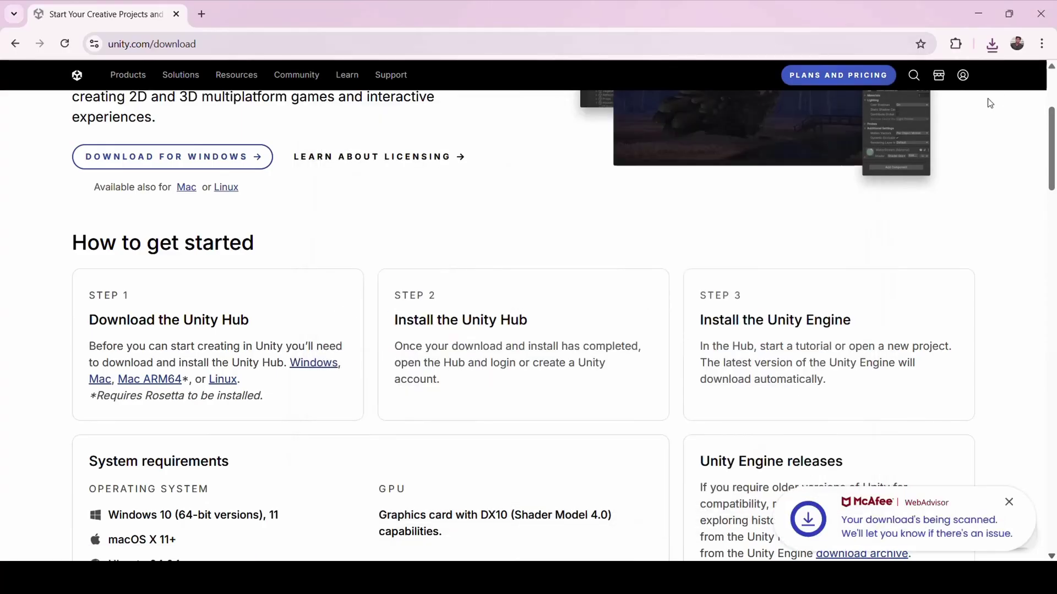
- Run the downloaded UnityHubSetup.exe, agree to its license terms, and cancel the setup at the install location page
click(992, 44)
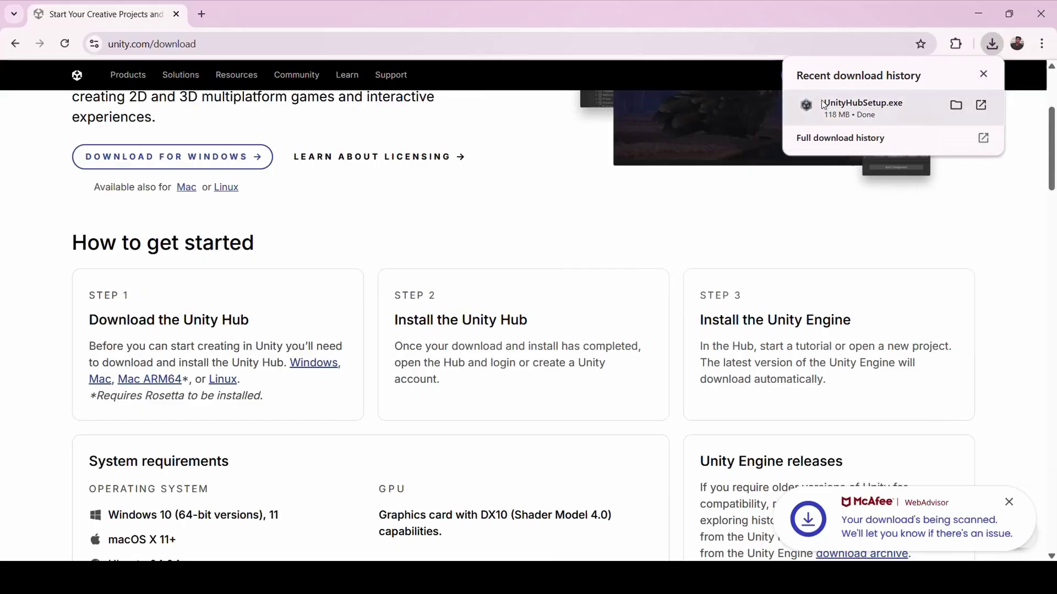
click(874, 107)
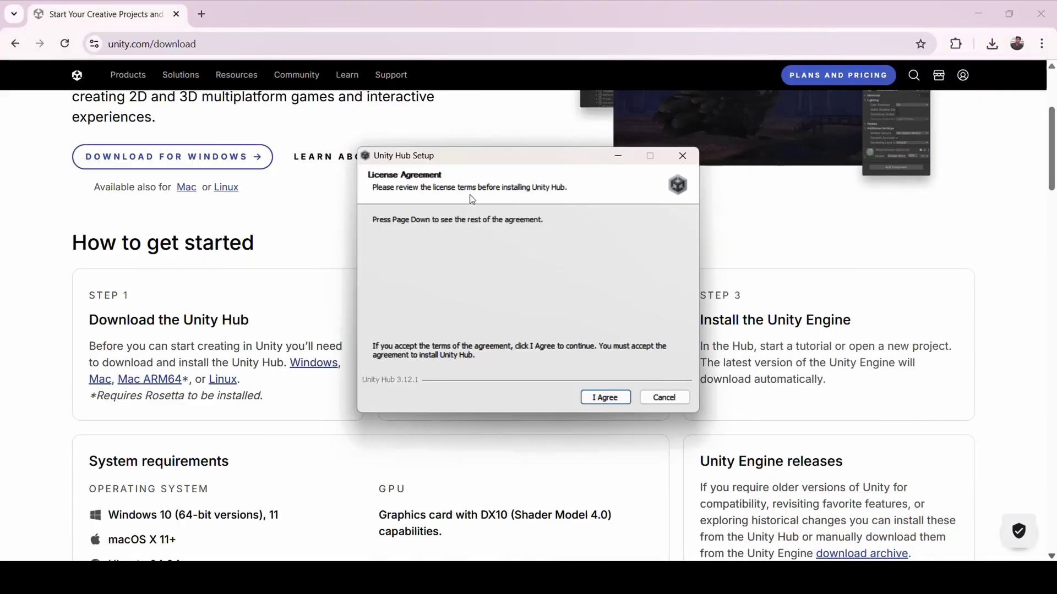
click(606, 398)
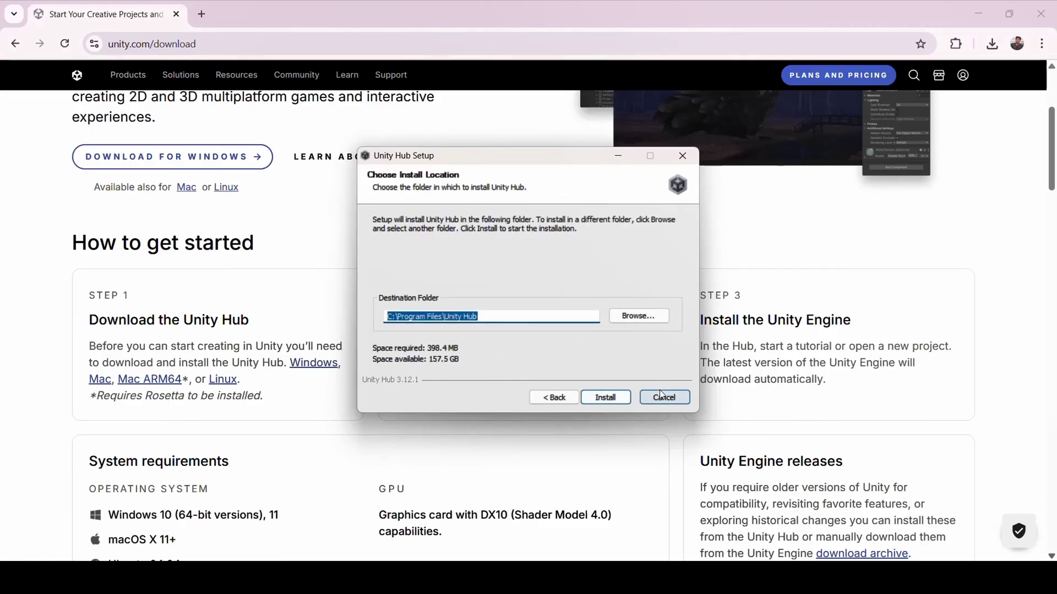
click(672, 399)
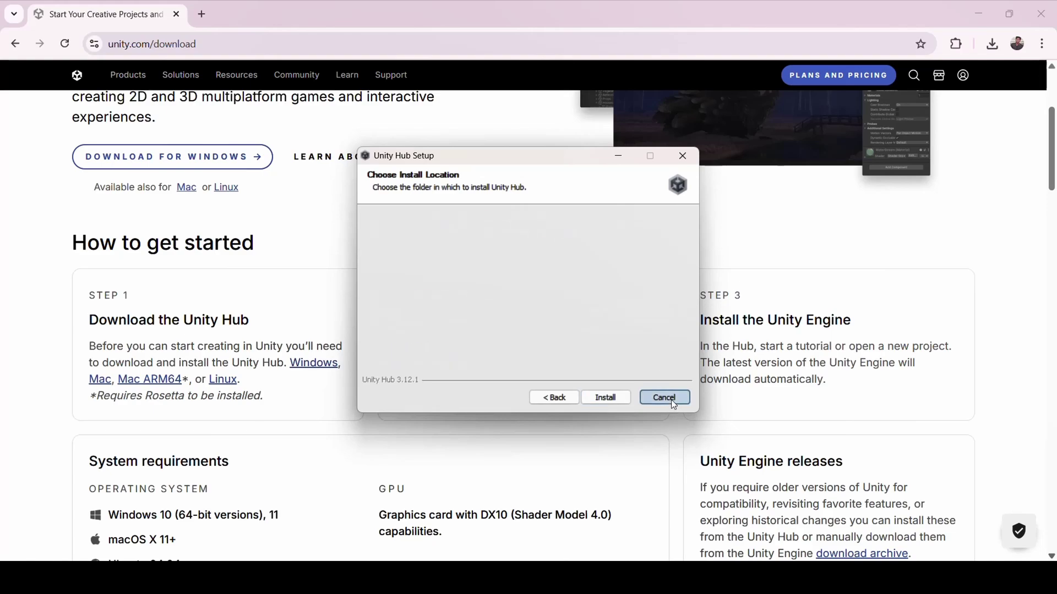
- Find the installed Unity Hub app by searching for "unity hu" on the computer, and switch to it
key(super)
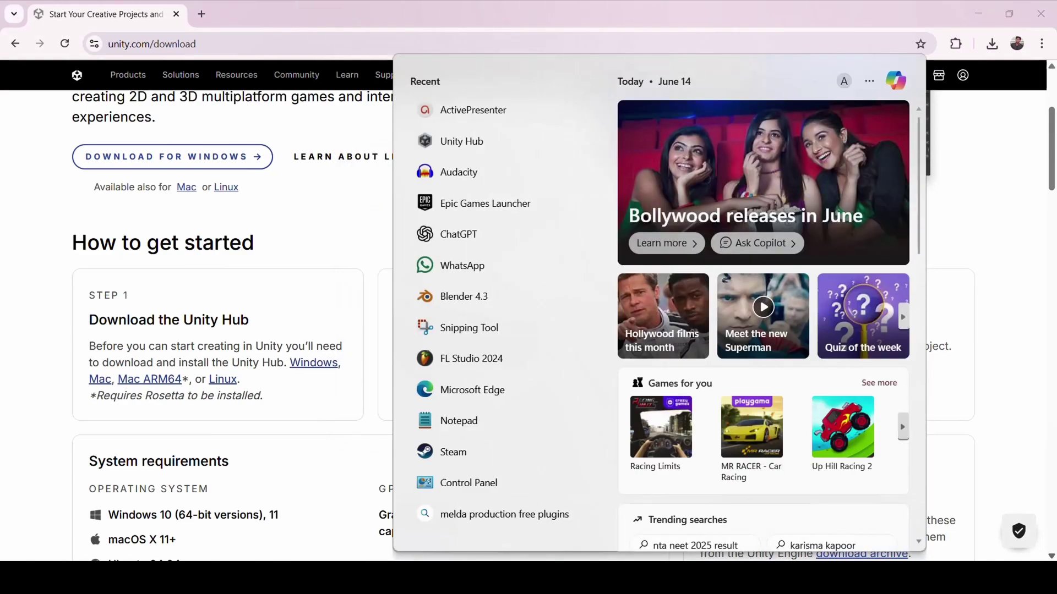
text(unity hu)
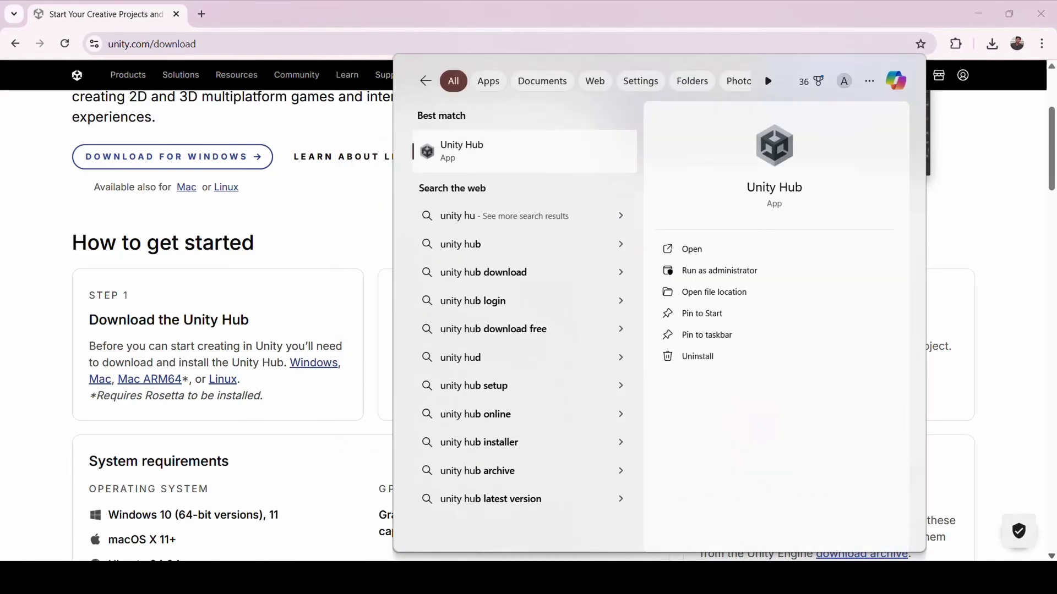
click(498, 154)
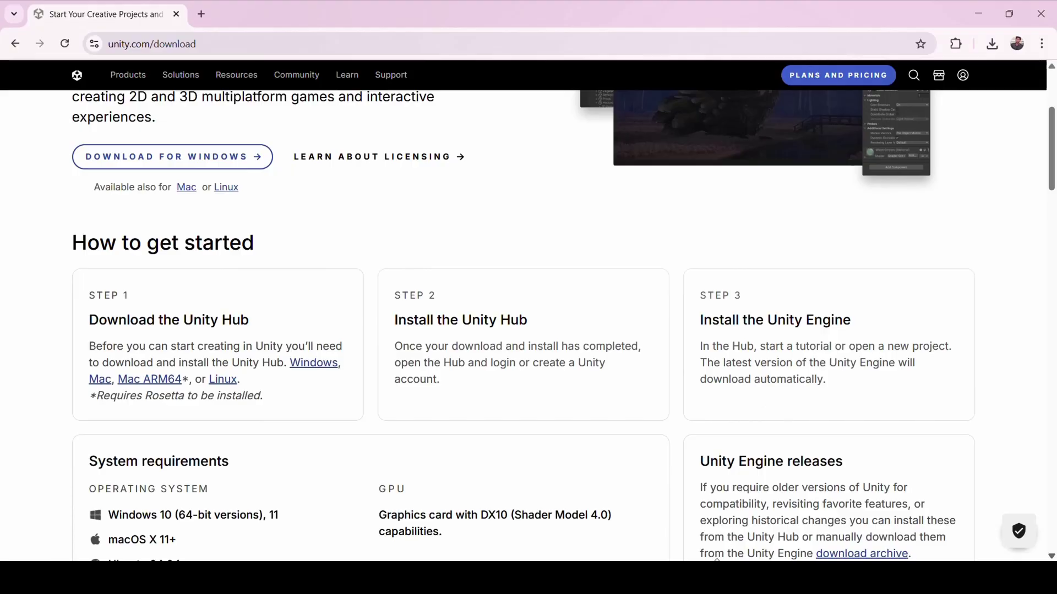
click(697, 578)
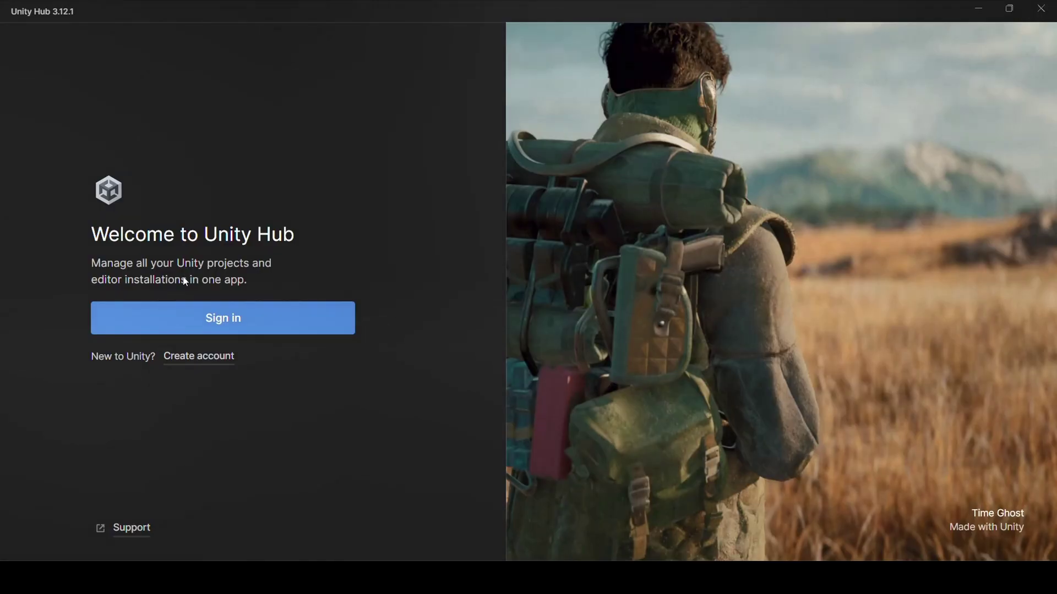
- Sign in to Unity Hub with a Google account and agree to the Unity Personal license terms
click(268, 333)
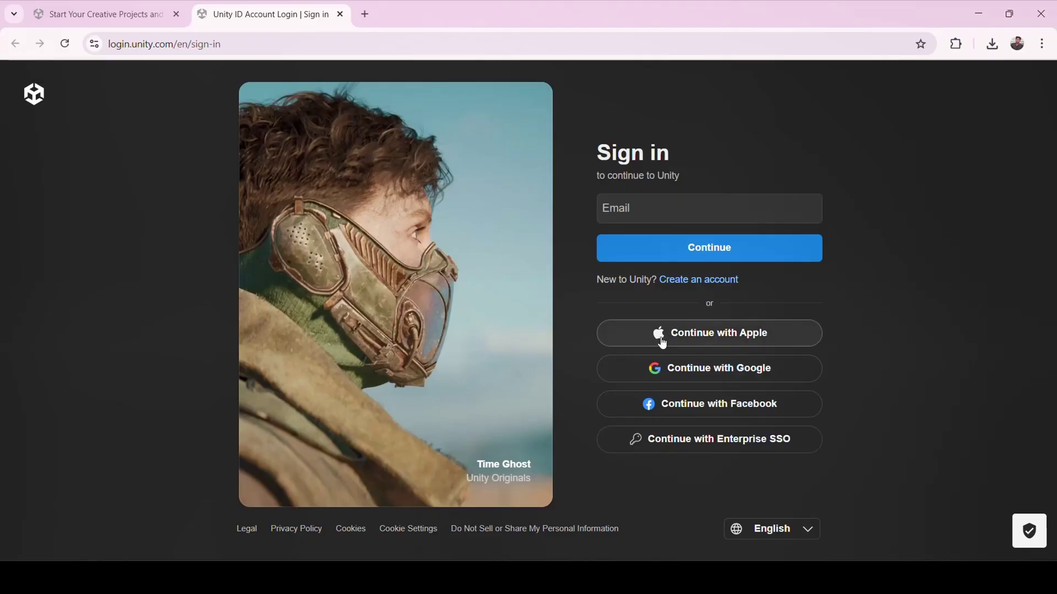
click(751, 373)
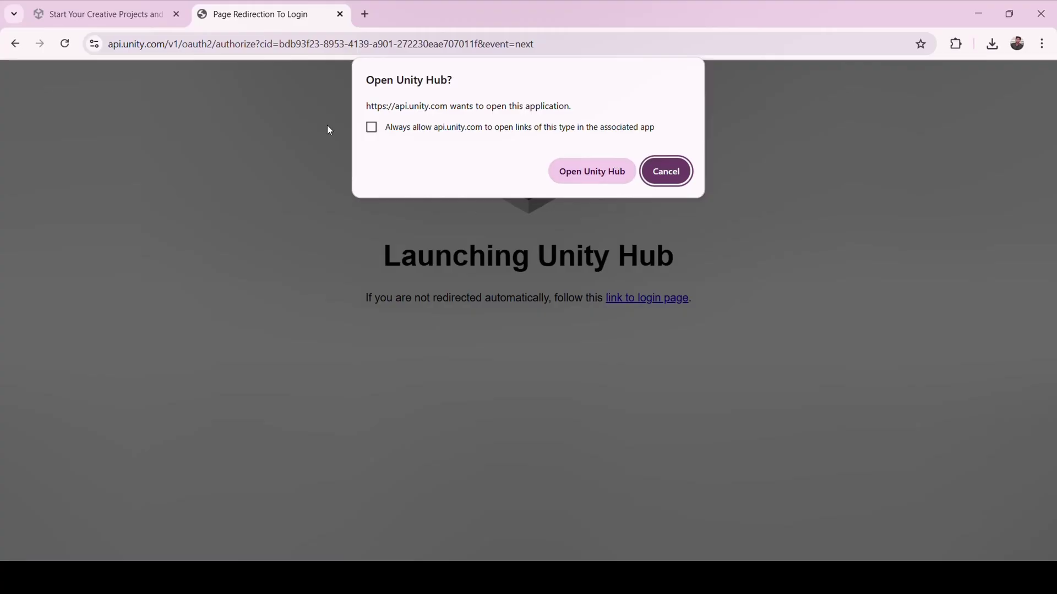
click(594, 173)
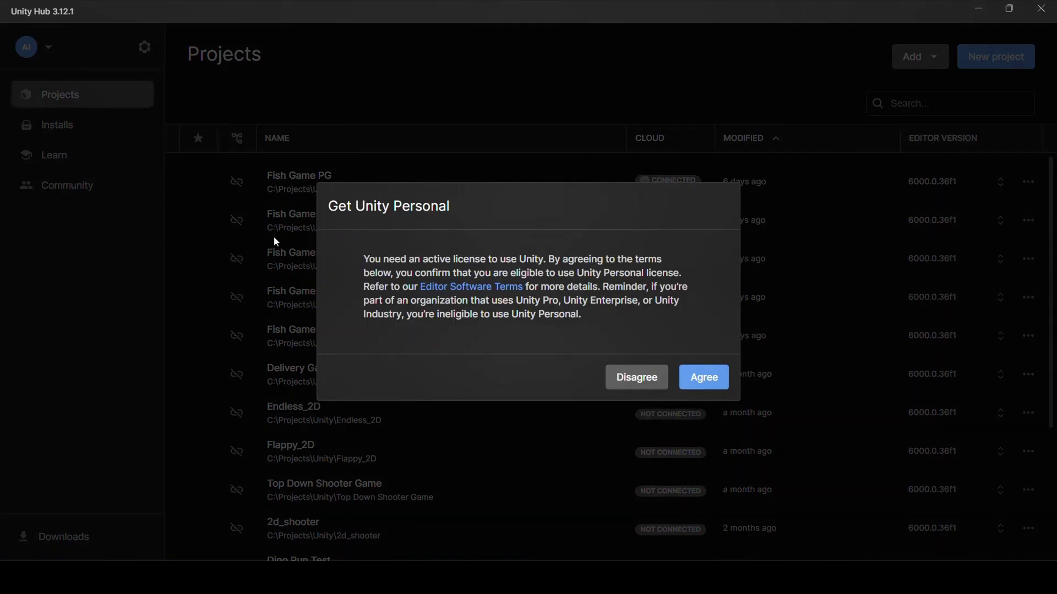
click(715, 377)
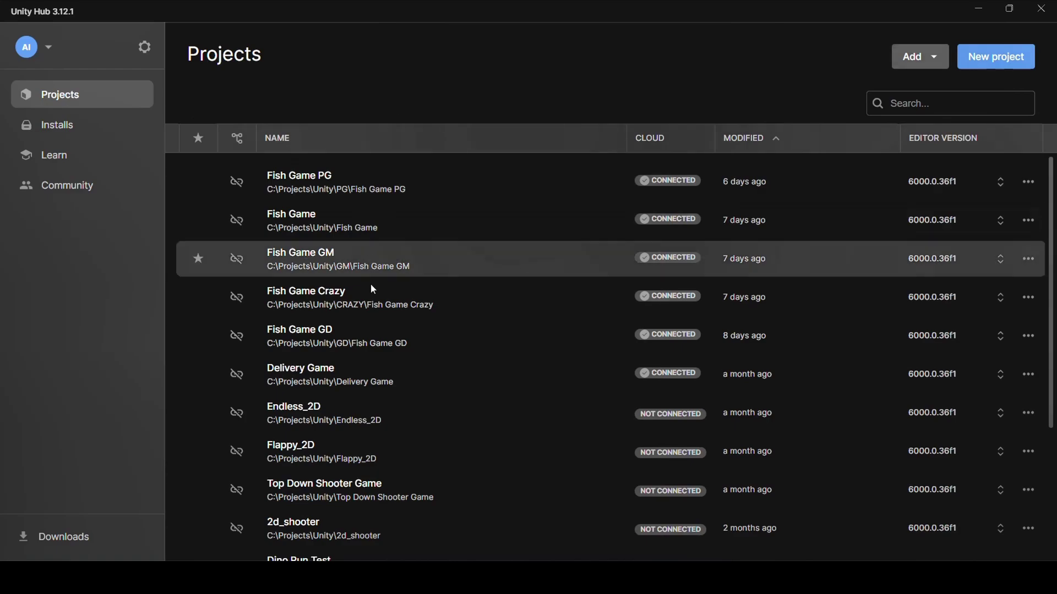
- Look through the list of existing projects and view the installed Unity editor versions
scroll(370, 280, down, 3)
scroll(414, 321, up, 3)
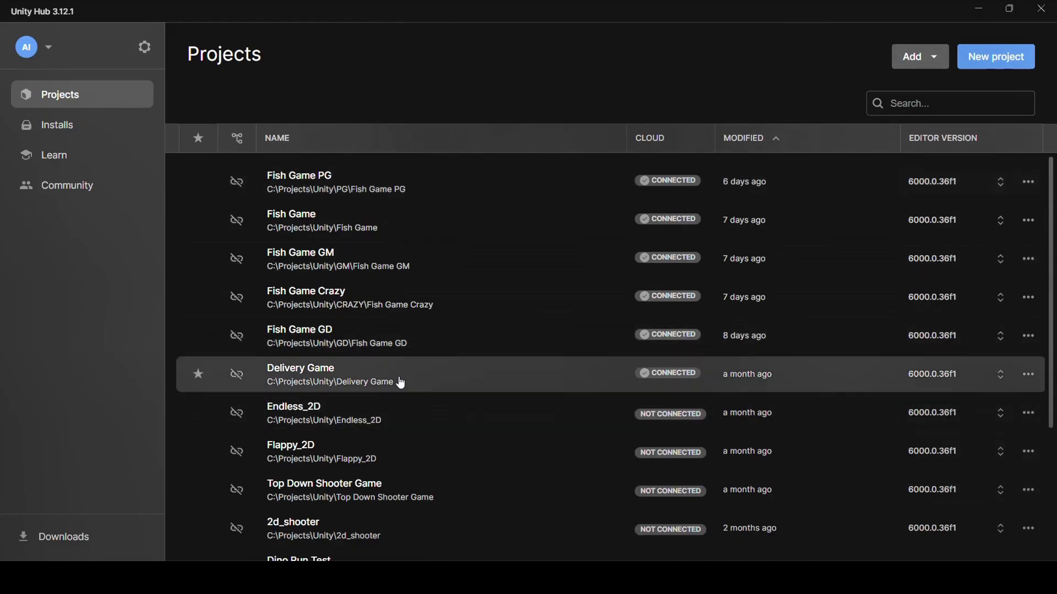
click(104, 136)
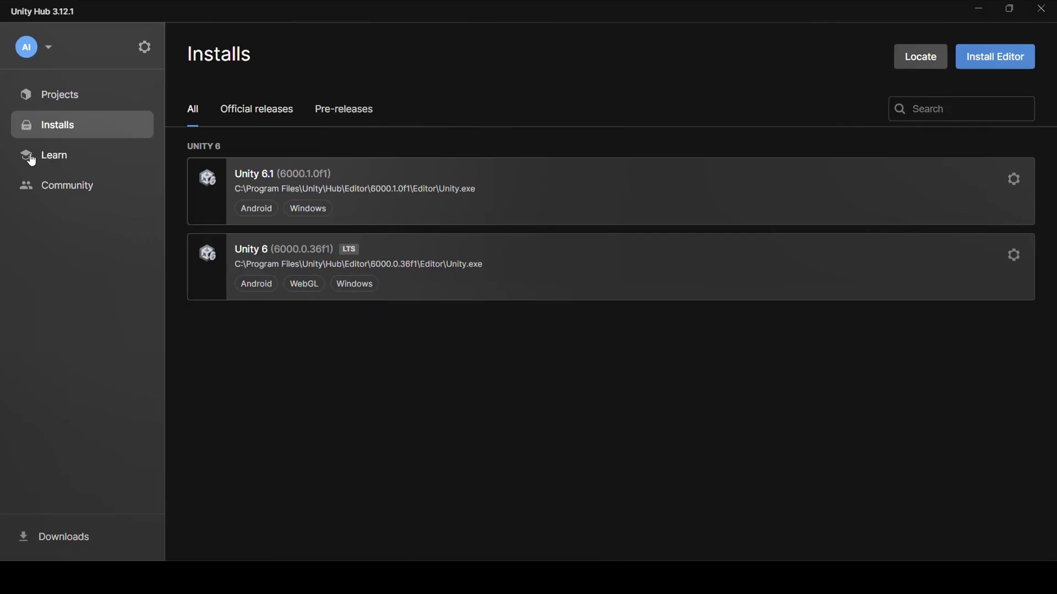
- Browse the featured beginner projects, courses and tutorials in Unity Hub's learning section
click(77, 162)
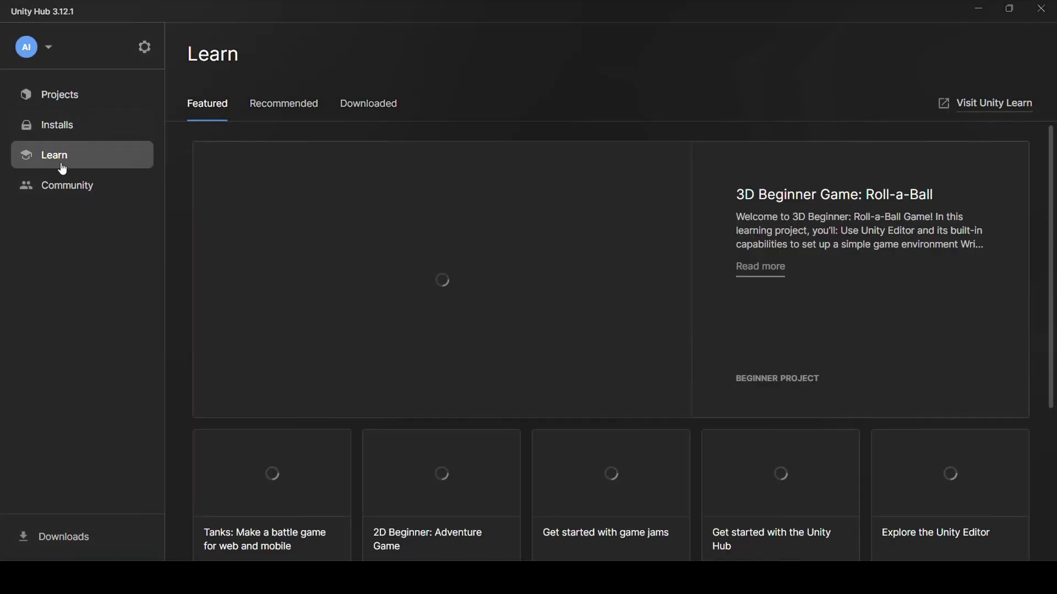
scroll(551, 176, down, 4)
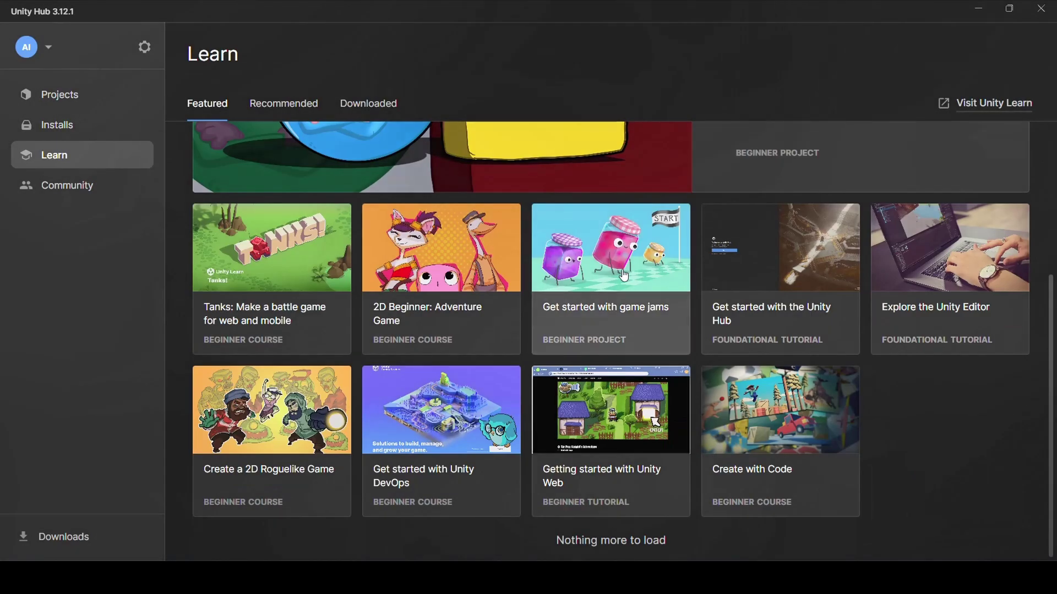
scroll(487, 365, up, 2)
scroll(486, 365, up, 1)
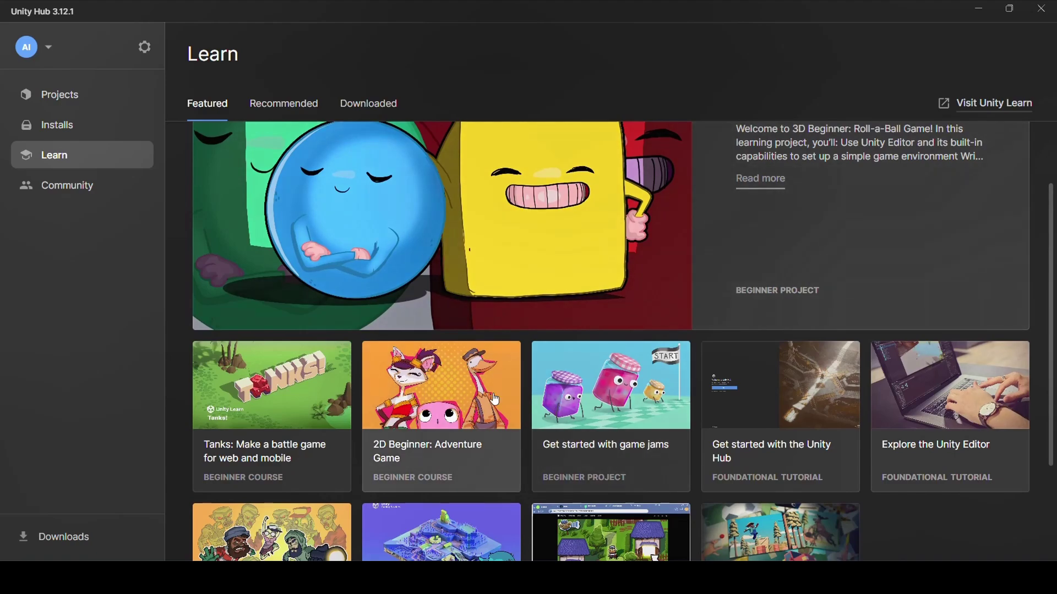
scroll(576, 393, up, 2)
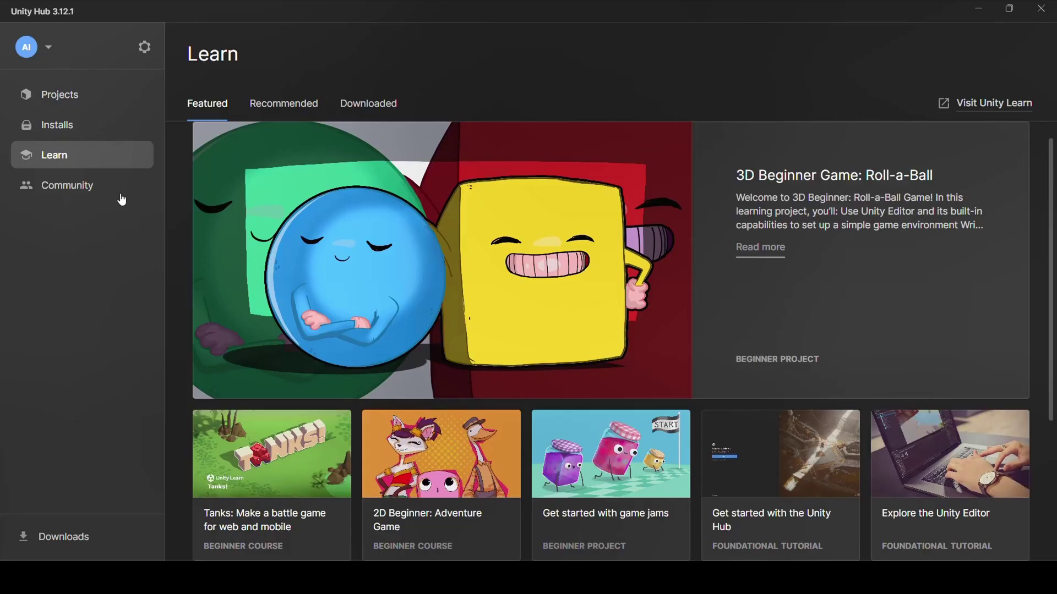
- Review the community resources, from Unity AI and the Asset Store to Discussions and Unity Pulse
click(83, 187)
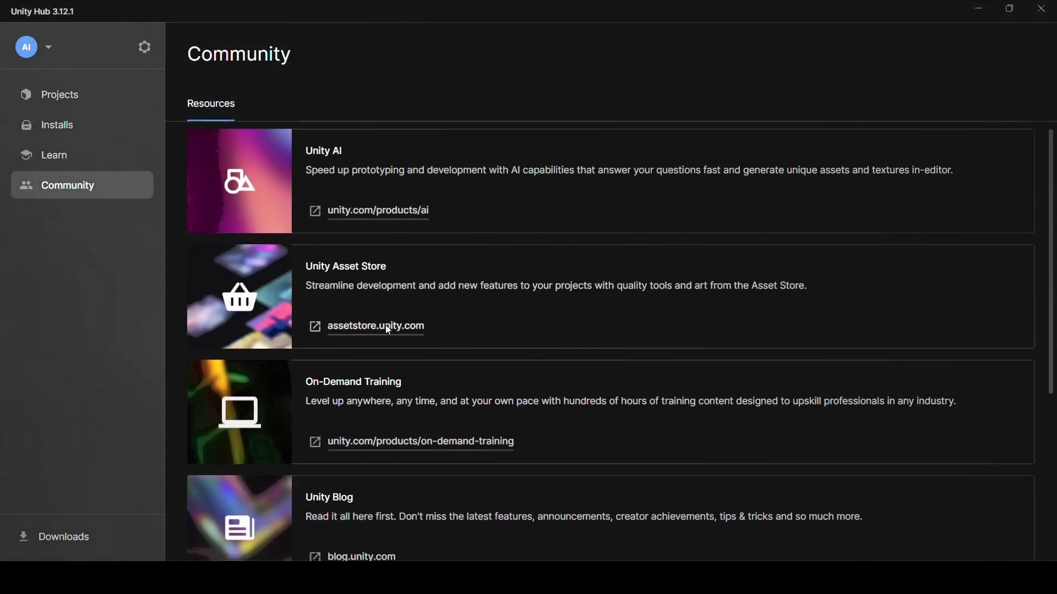
scroll(506, 289, down, 3)
scroll(471, 279, up, 3)
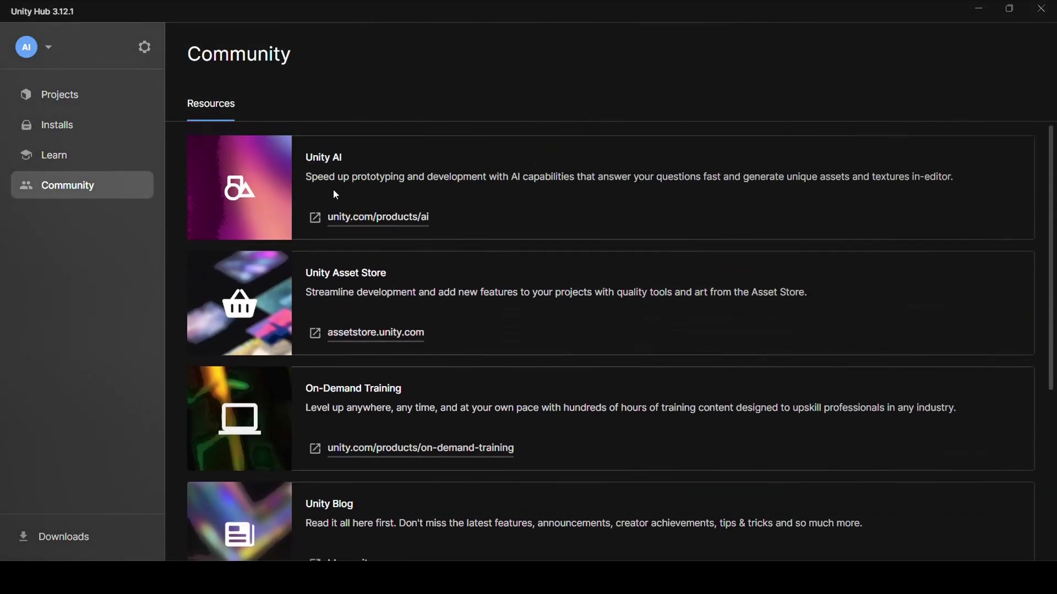
scroll(416, 359, down, 5)
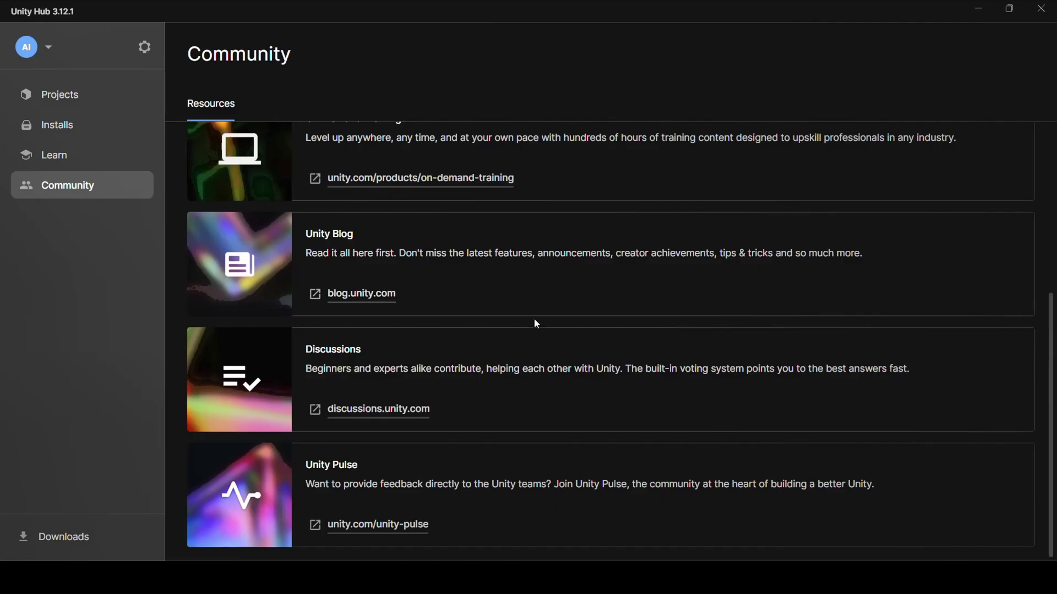
scroll(523, 280, up, 5)
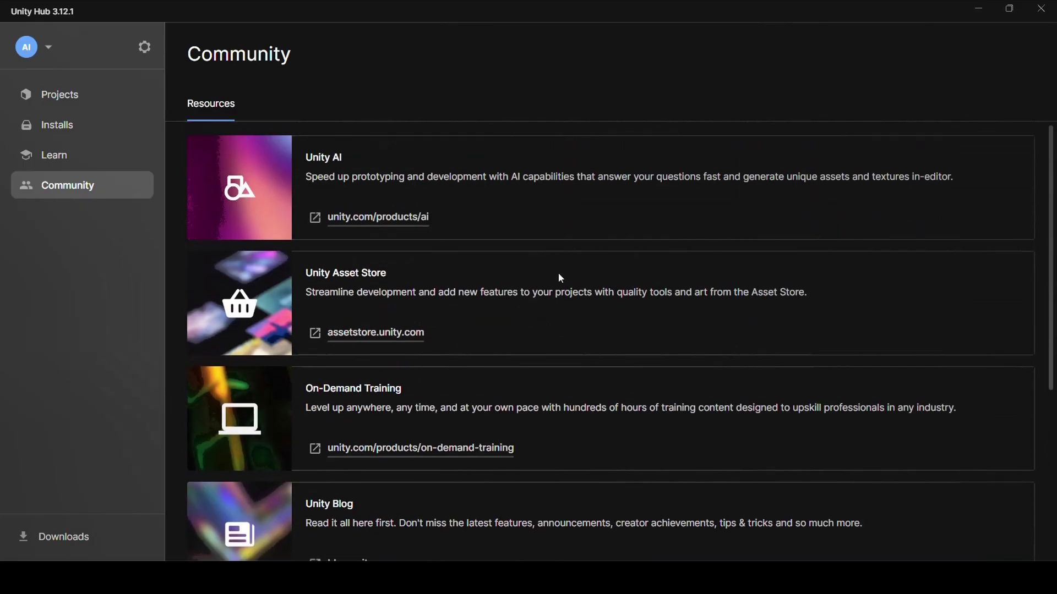
- View the account's active licenses and the options for adding a new license, closing the preferences without adding one
click(46, 52)
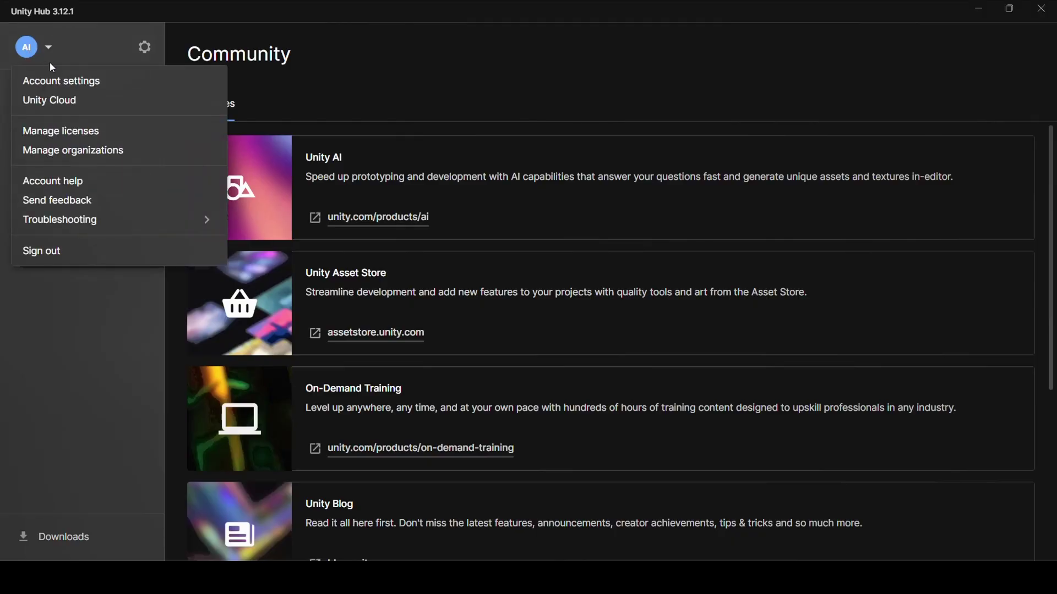
click(66, 131)
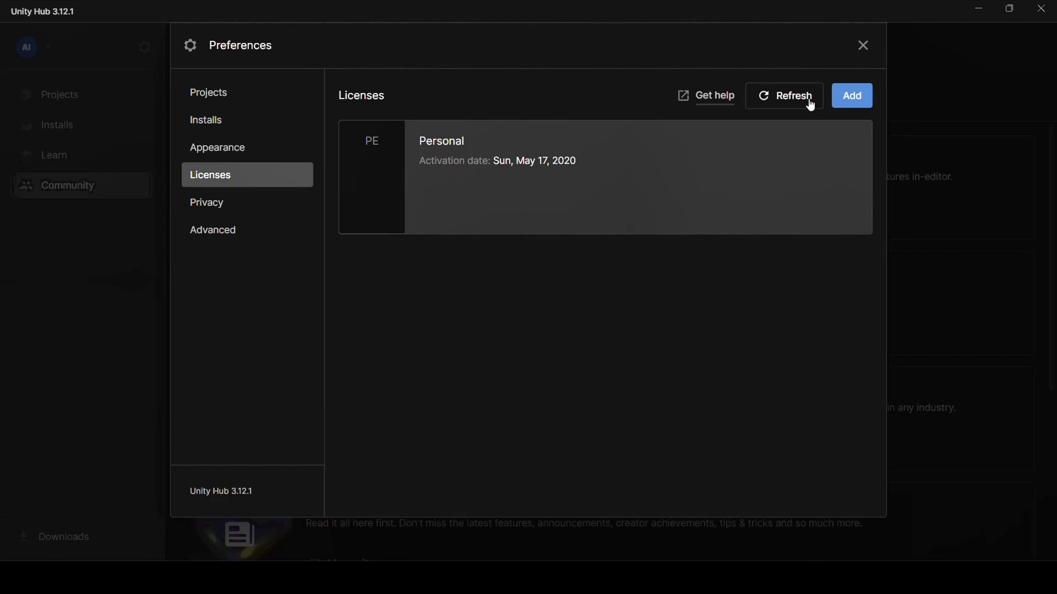
click(851, 97)
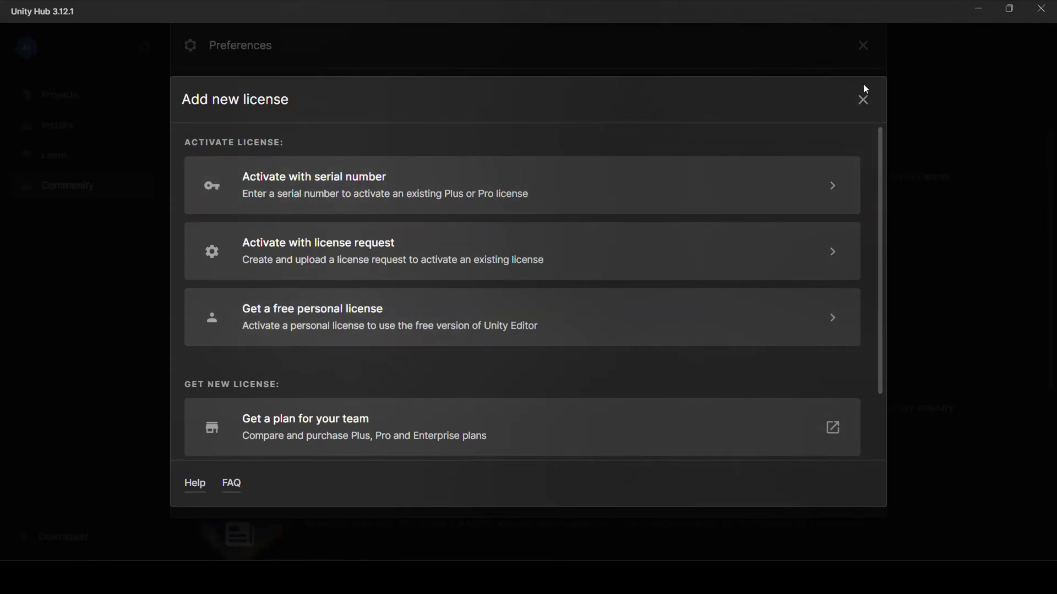
click(863, 101)
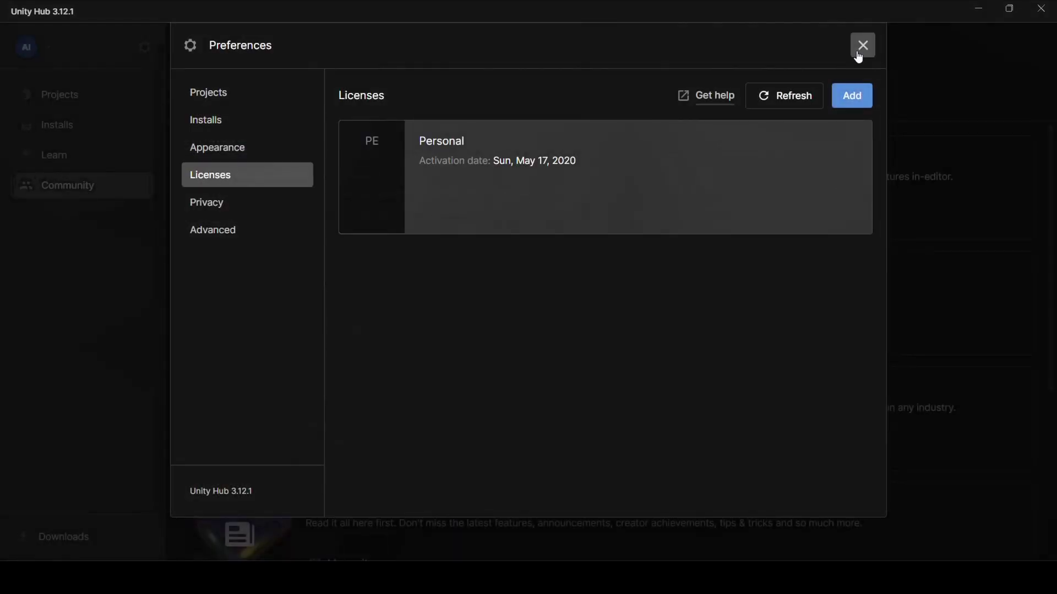
click(860, 49)
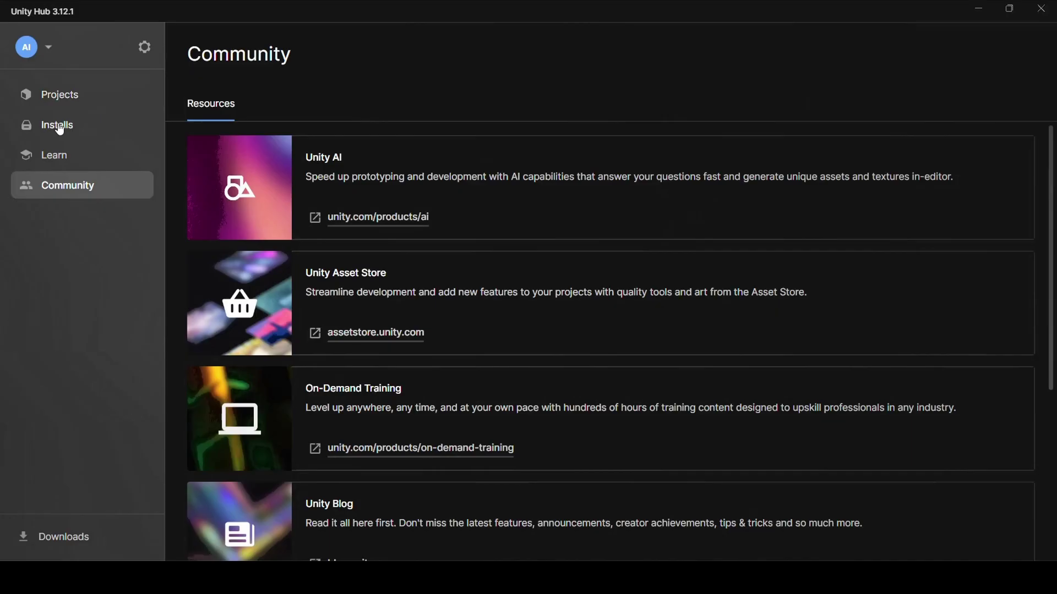
- Choose the recommended Unity 6.1 (6000.1.7f1) release as a new editor to install
click(63, 126)
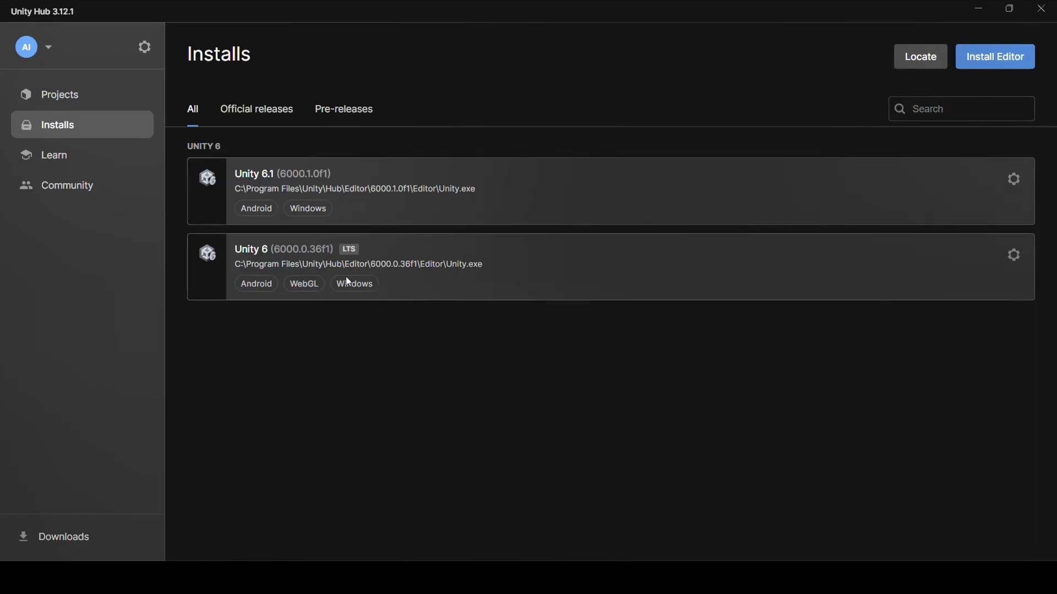
click(1004, 65)
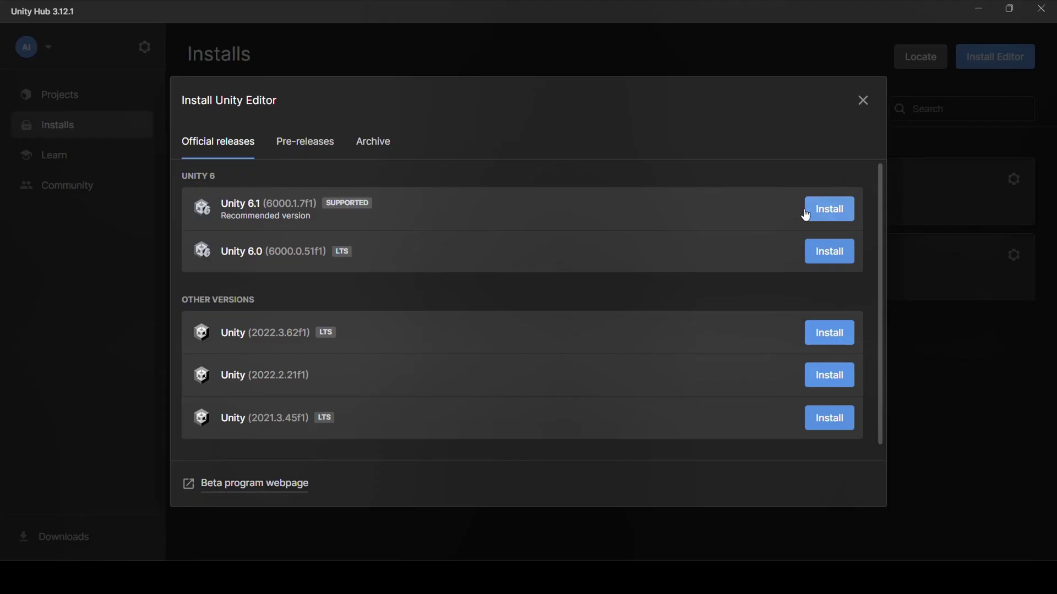
click(843, 214)
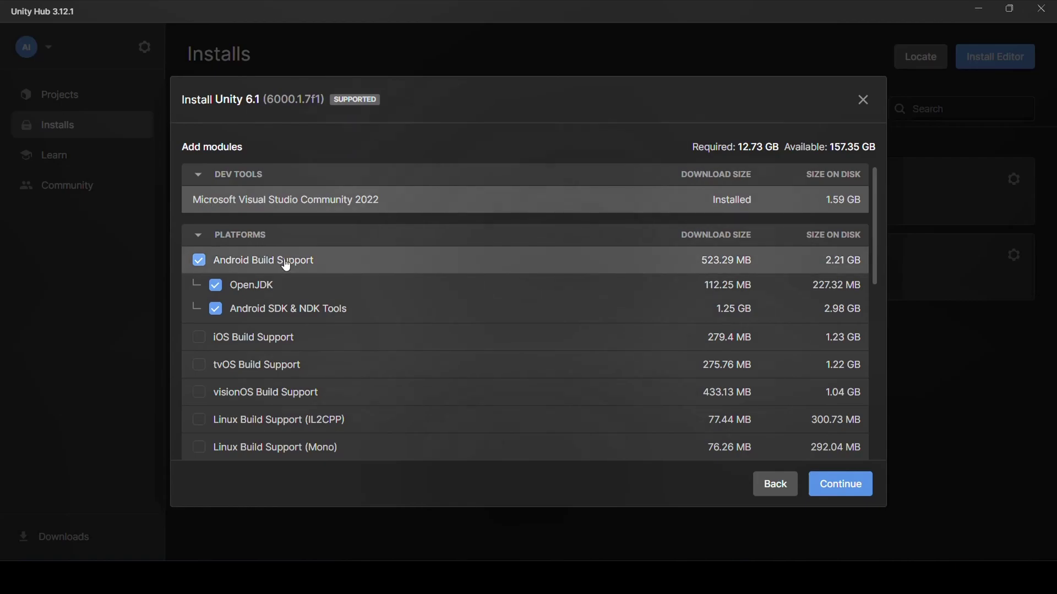
- Review the platform modules offered for the Unity 6.1 installation, including the Android, iOS, Linux, Mac, Web and Windows build support
scroll(286, 347, down, 2)
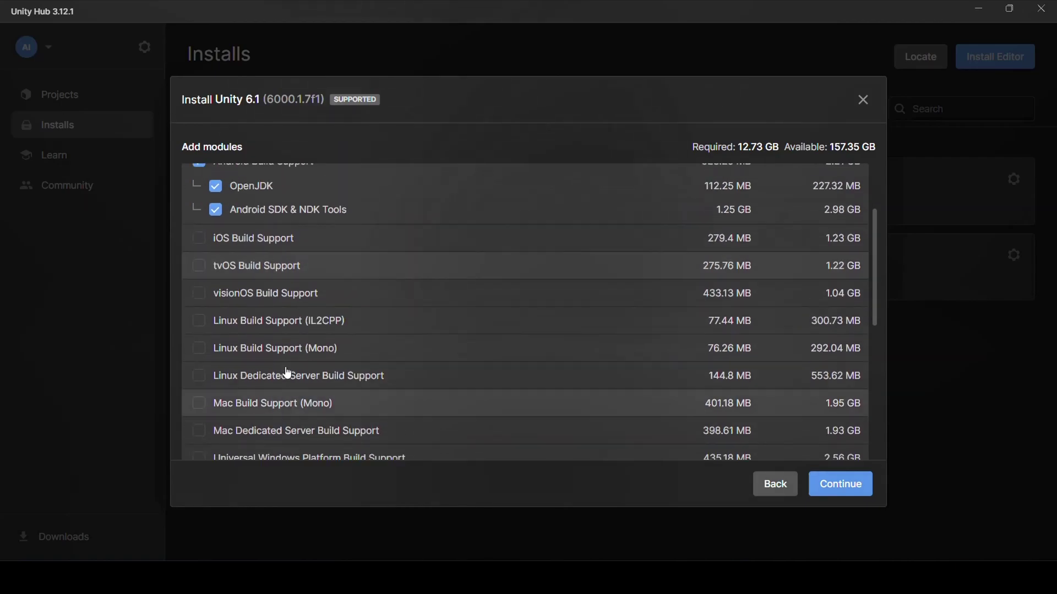
scroll(286, 371, up, 3)
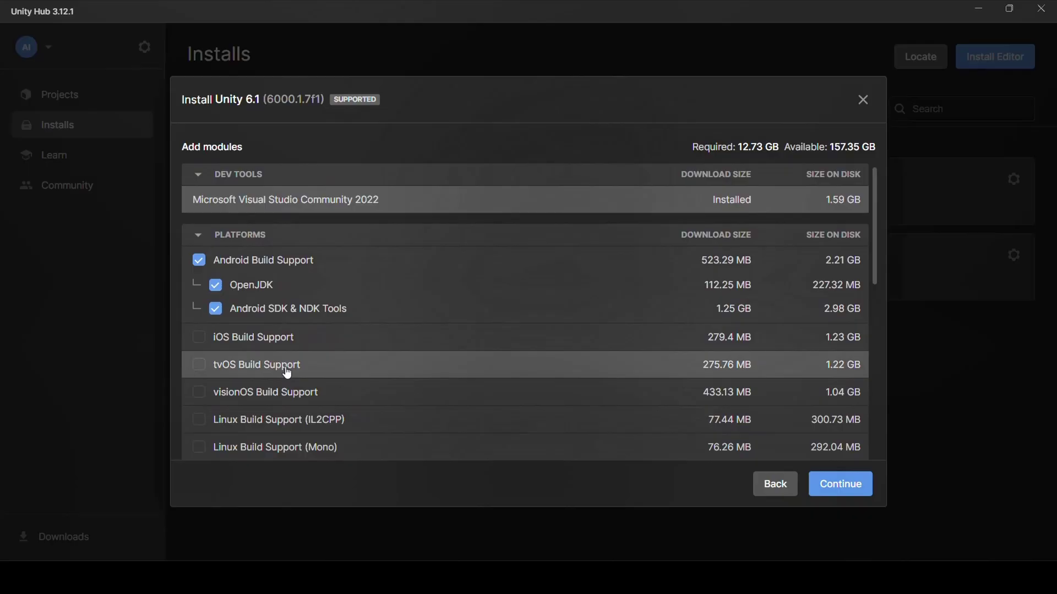
scroll(285, 372, down, 1)
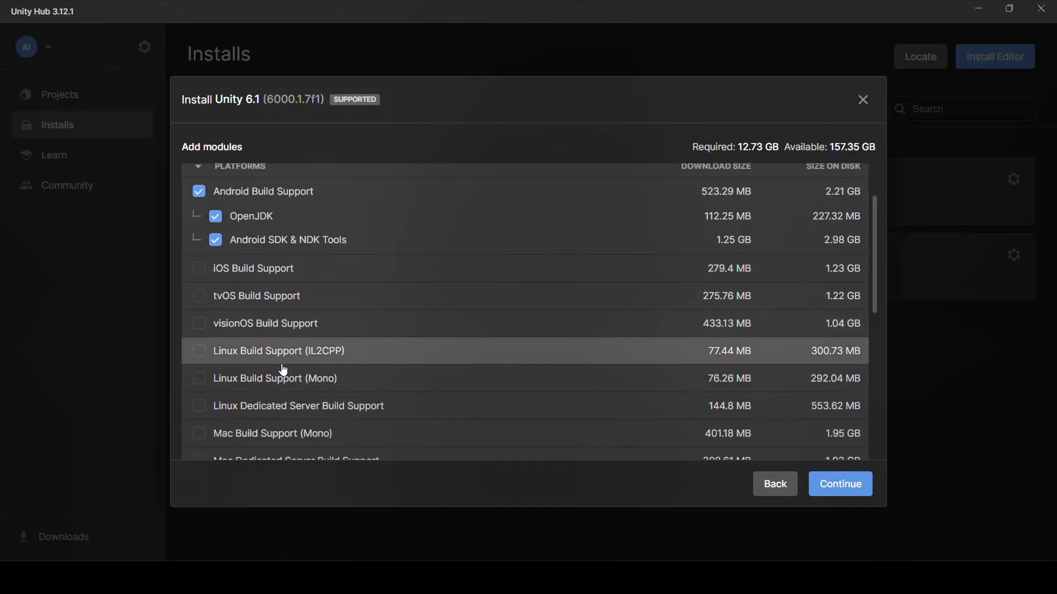
scroll(283, 370, up, 1)
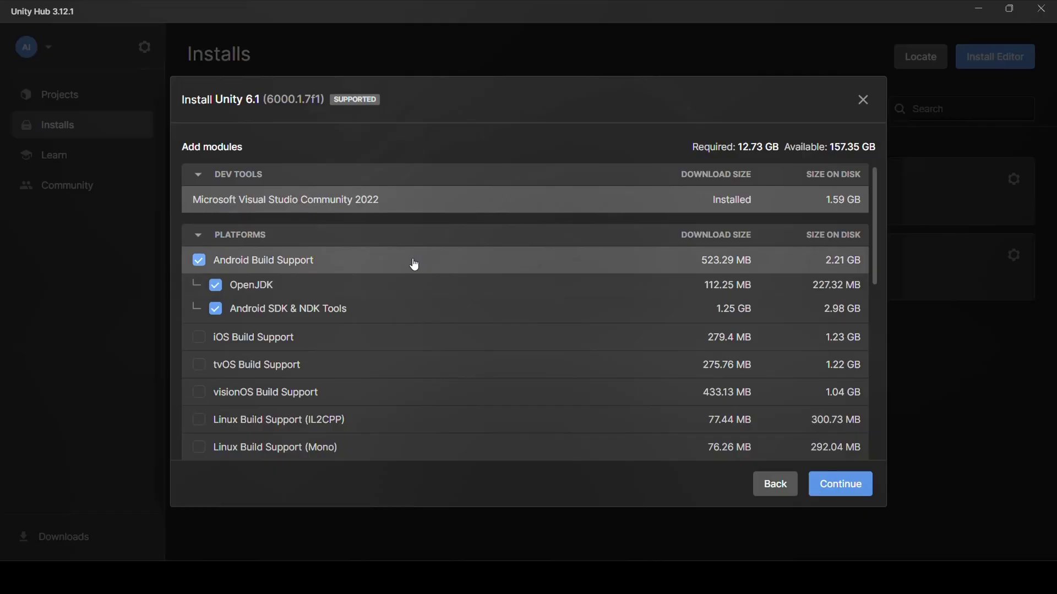
scroll(413, 262, down, 1)
scroll(245, 272, down, 2)
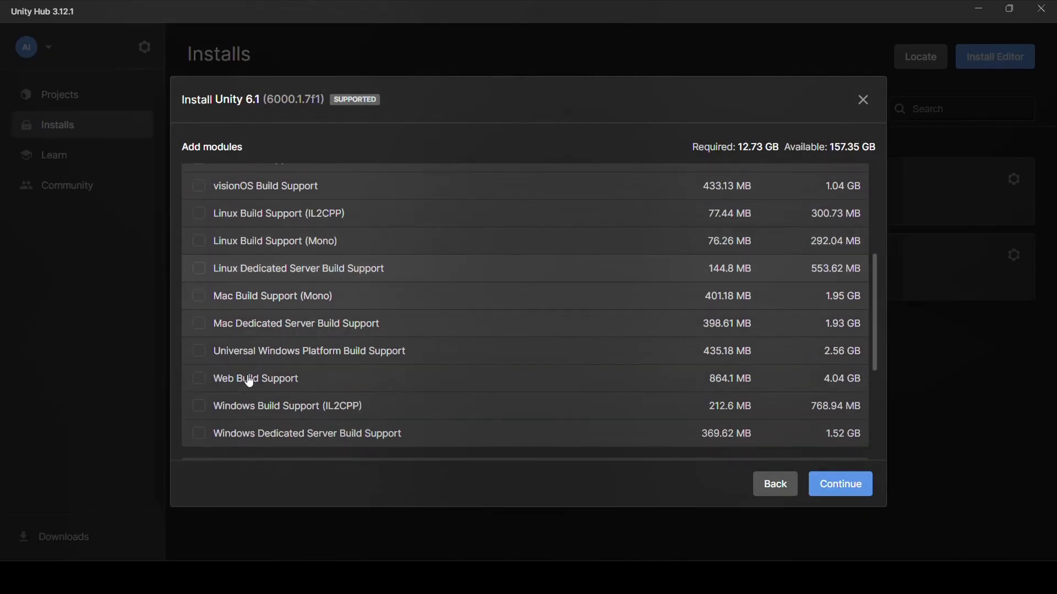
scroll(366, 391, down, 1)
scroll(366, 391, down, 1)
scroll(379, 347, up, 5)
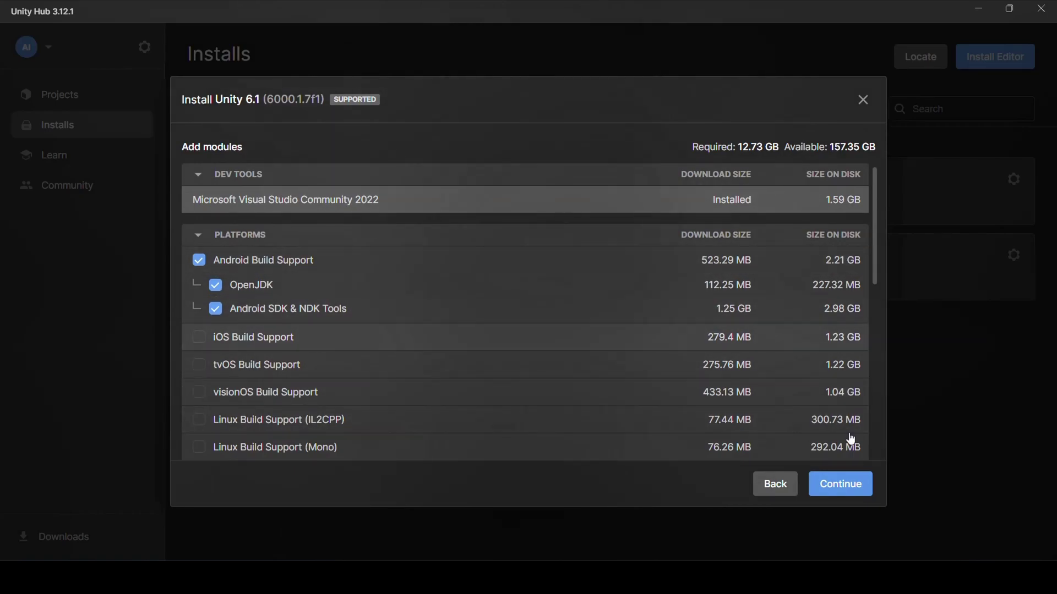
- Agree to the Android SDK and NDK license terms, start installing Unity 6.1 with Android Build Support, and expand its download details
click(859, 487)
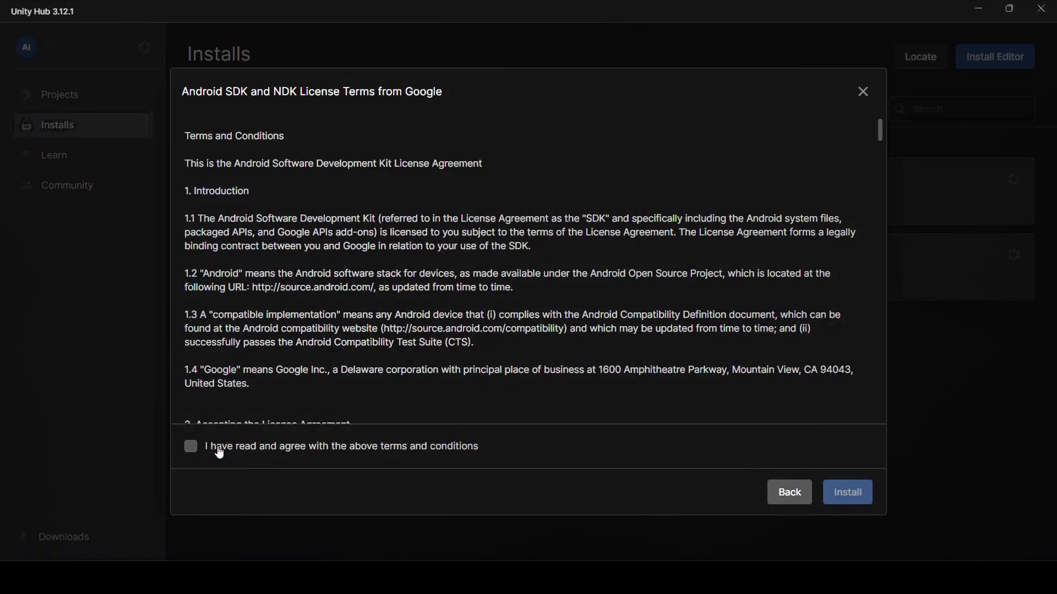
click(222, 447)
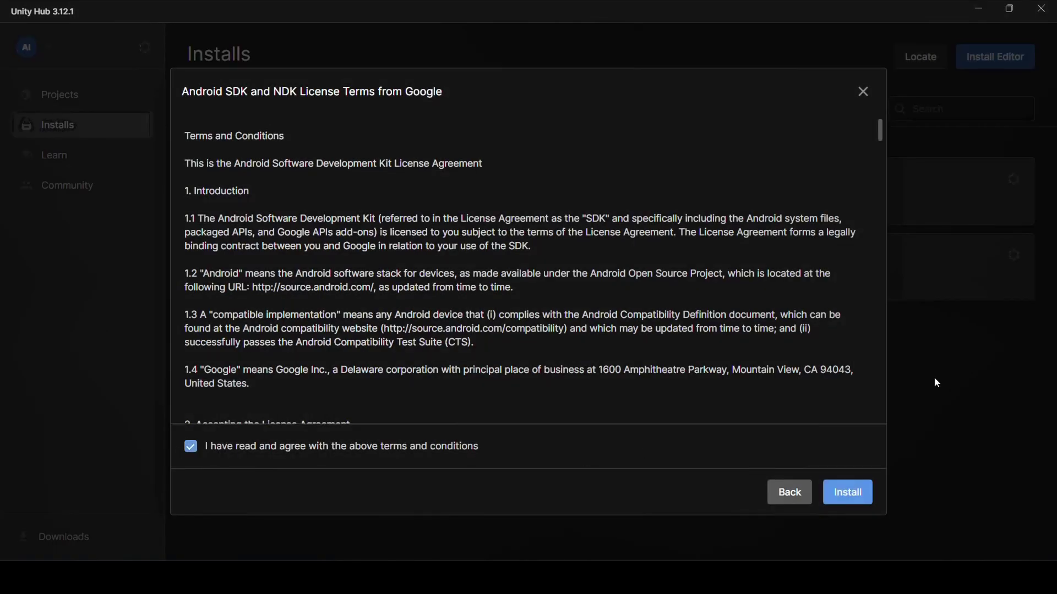
click(861, 494)
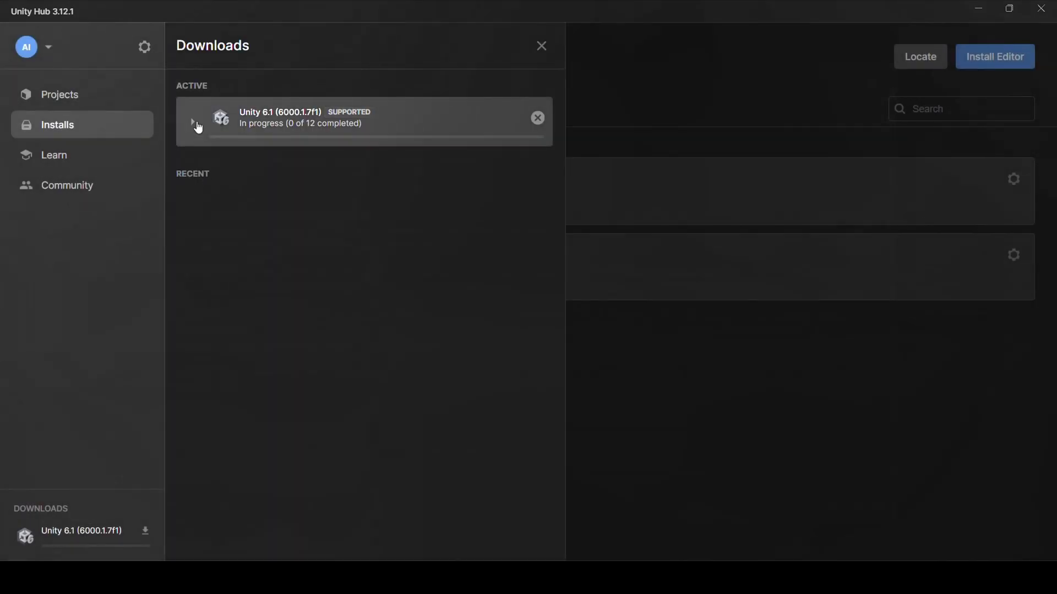
click(194, 122)
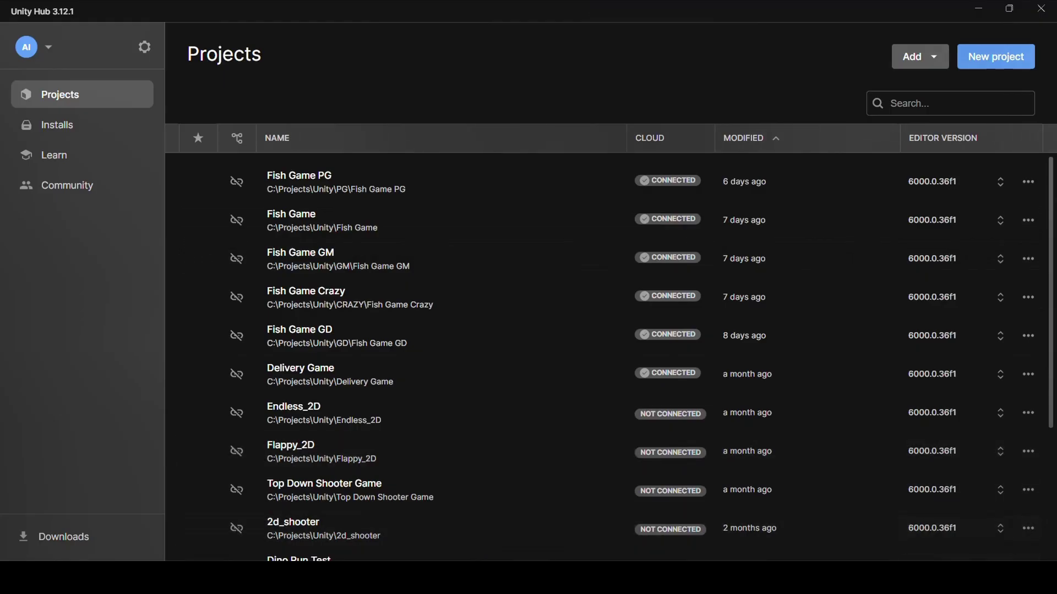
- Switch to Visual Studio Installer and open the Visual Studio Community 2022 installation for modification
key(super+s)
text(visua)
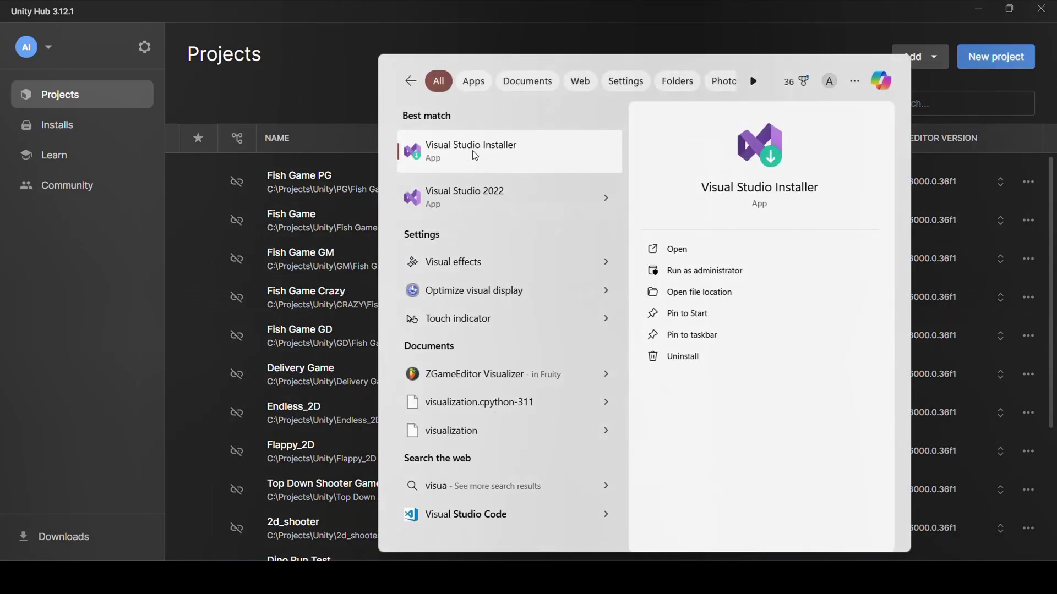
click(515, 159)
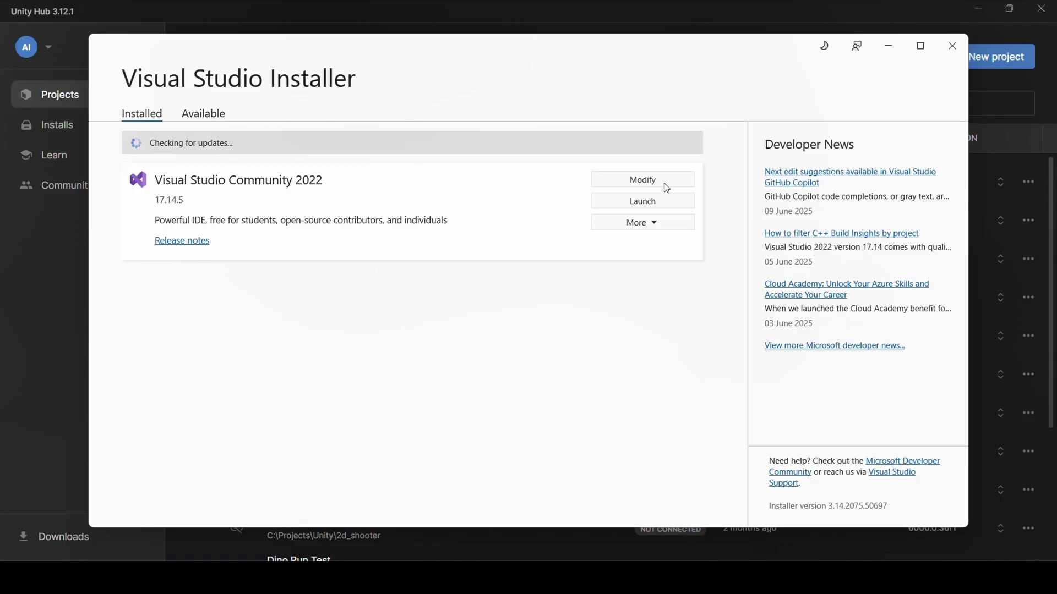
click(641, 186)
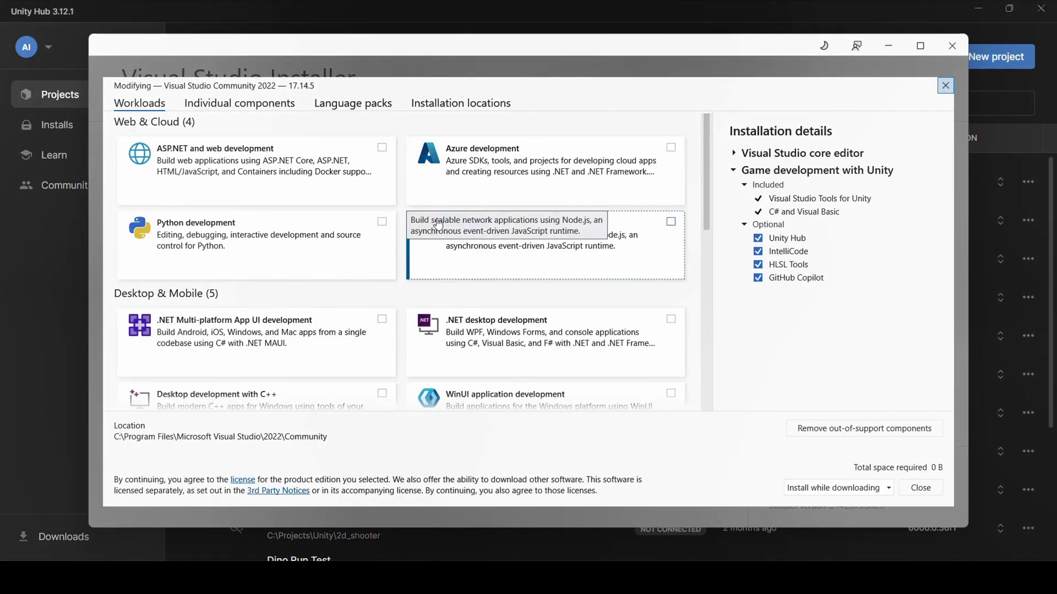
- Check the Game development with Unity workload among the available workloads, and close Visual Studio Installer without changing anything
scroll(439, 225, down, 4)
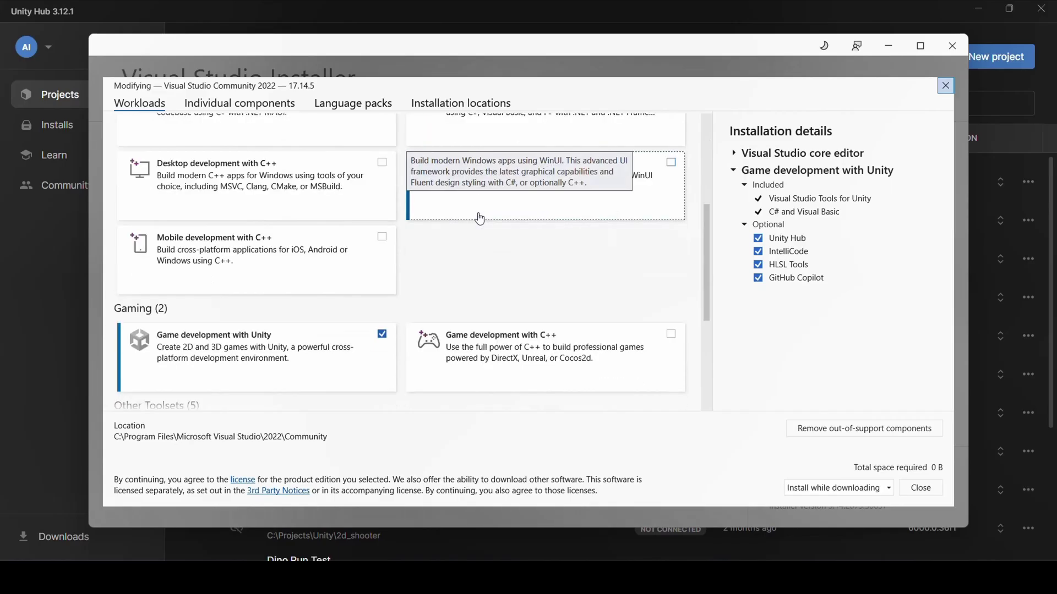
scroll(480, 219, down, 1)
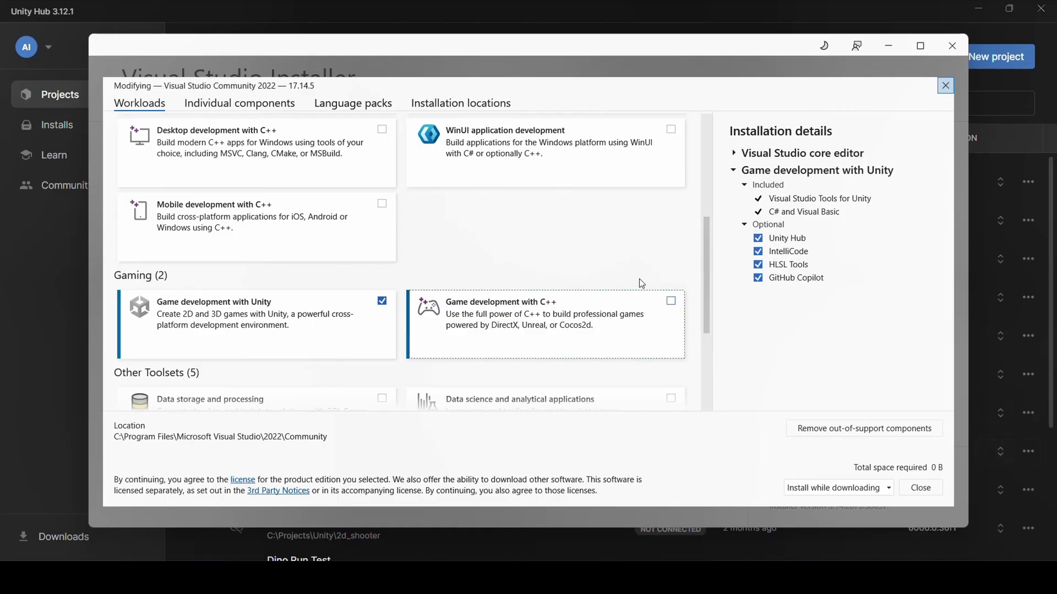
scroll(641, 280, down, 3)
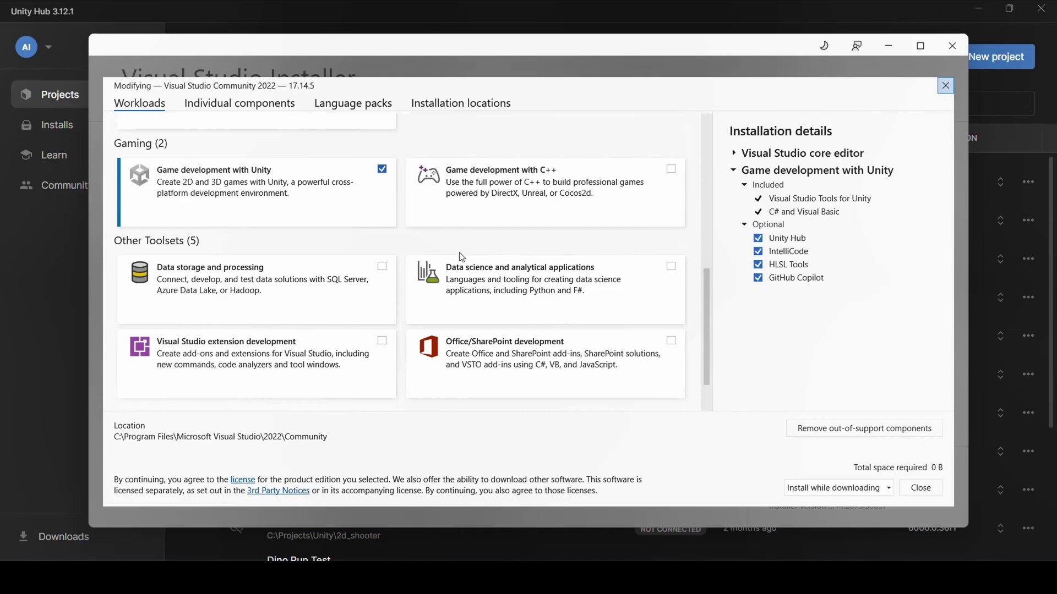
scroll(709, 205, up, 2)
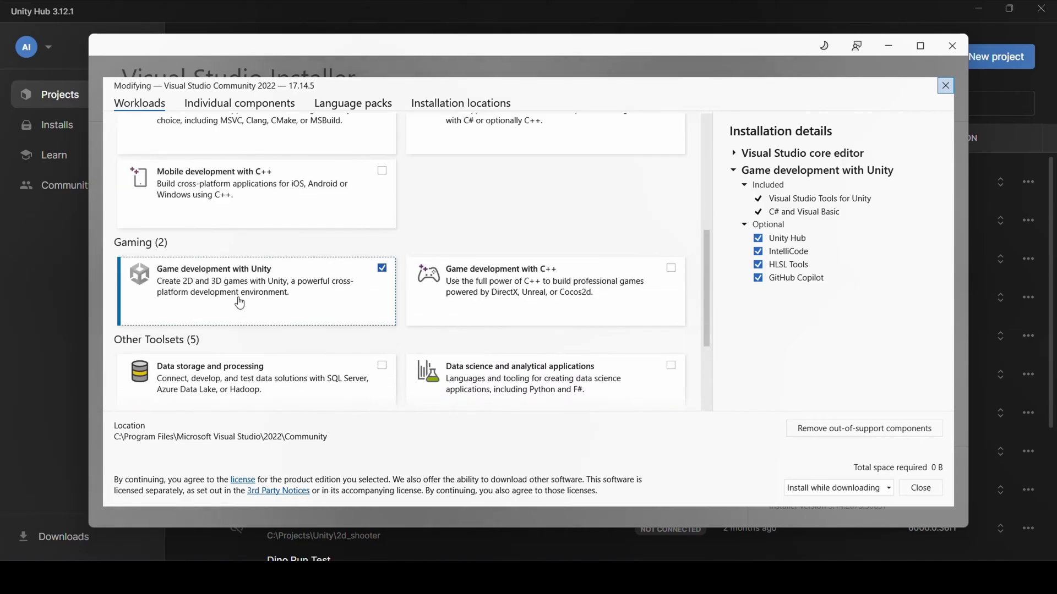
scroll(297, 286, up, 3)
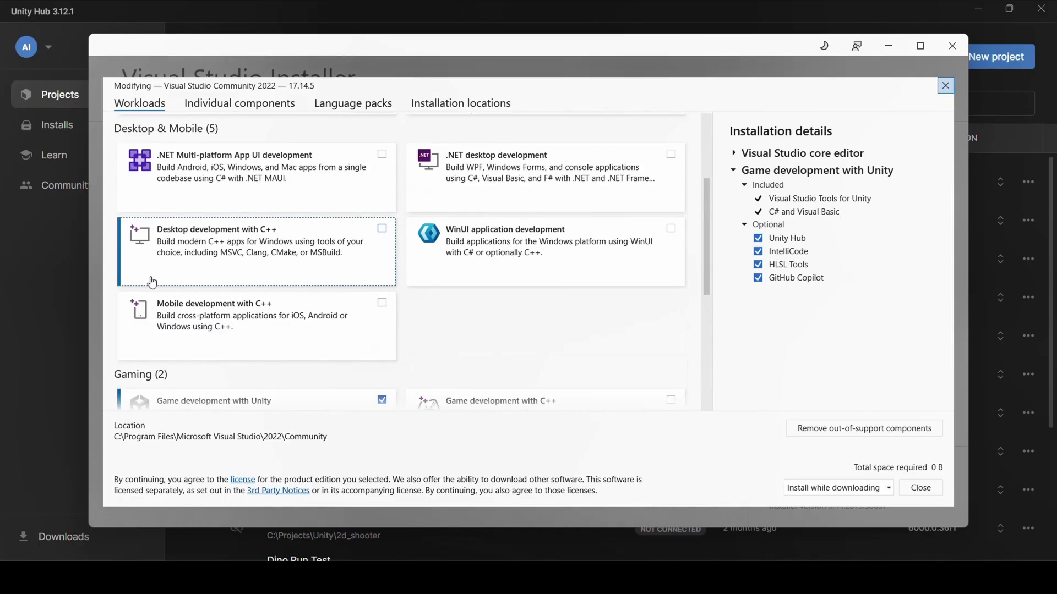
click(945, 85)
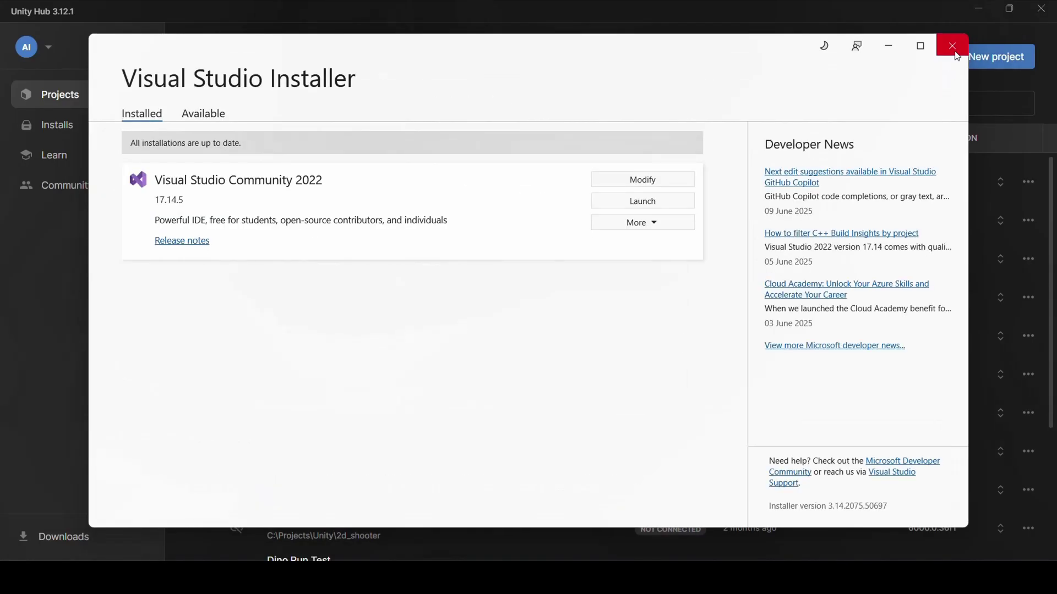
click(952, 45)
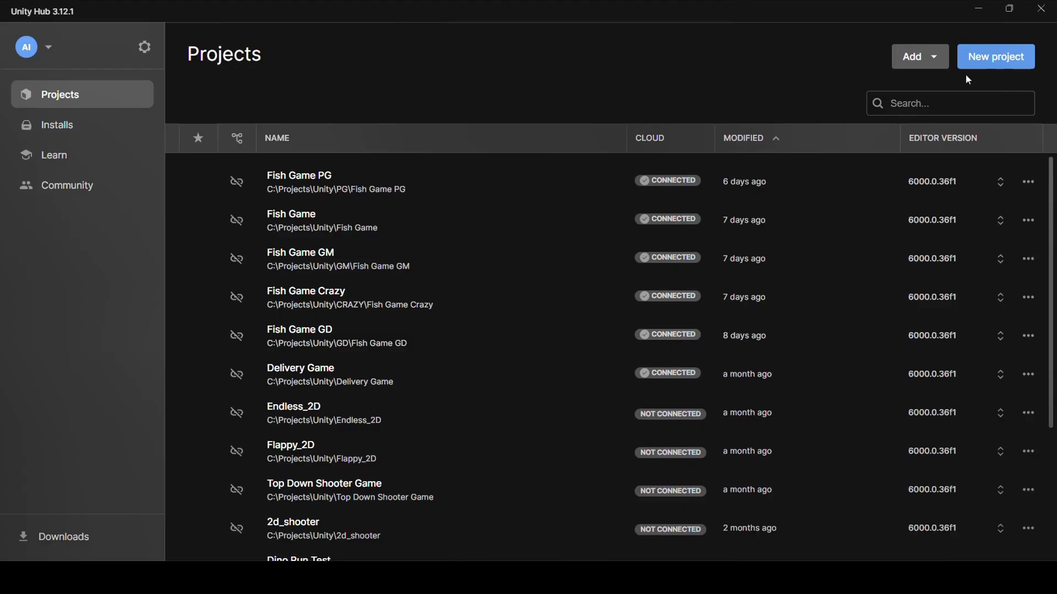
- Start a new Unity project and view the selectable editor versions, keeping 6000.0.36f1 LTS
click(994, 61)
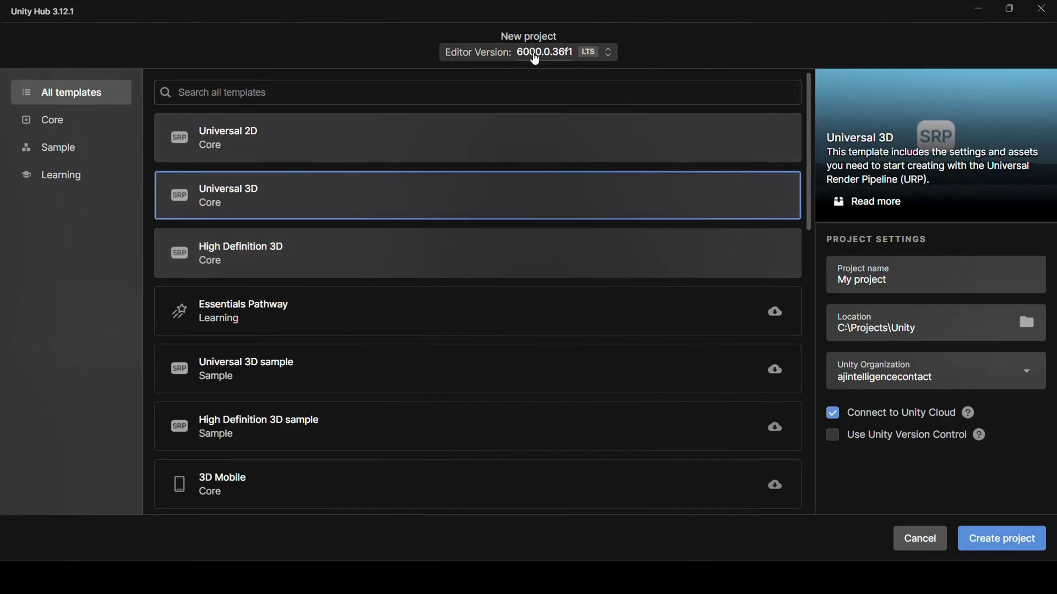
click(535, 58)
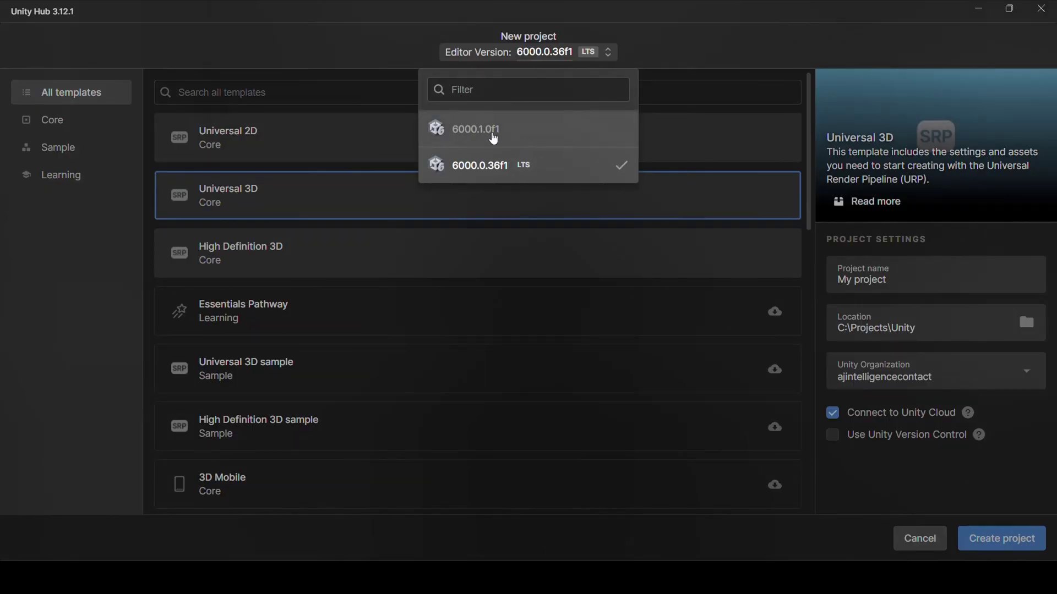
click(657, 127)
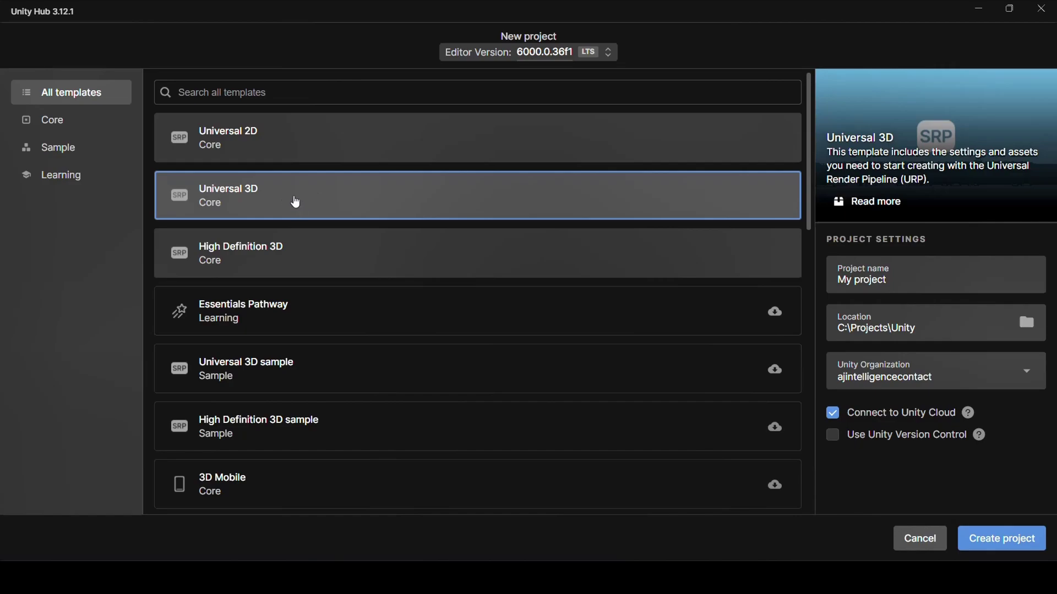
- Look through the project templates, preview Universal 2D, and select the Universal 3D core template
scroll(354, 215, down, 10)
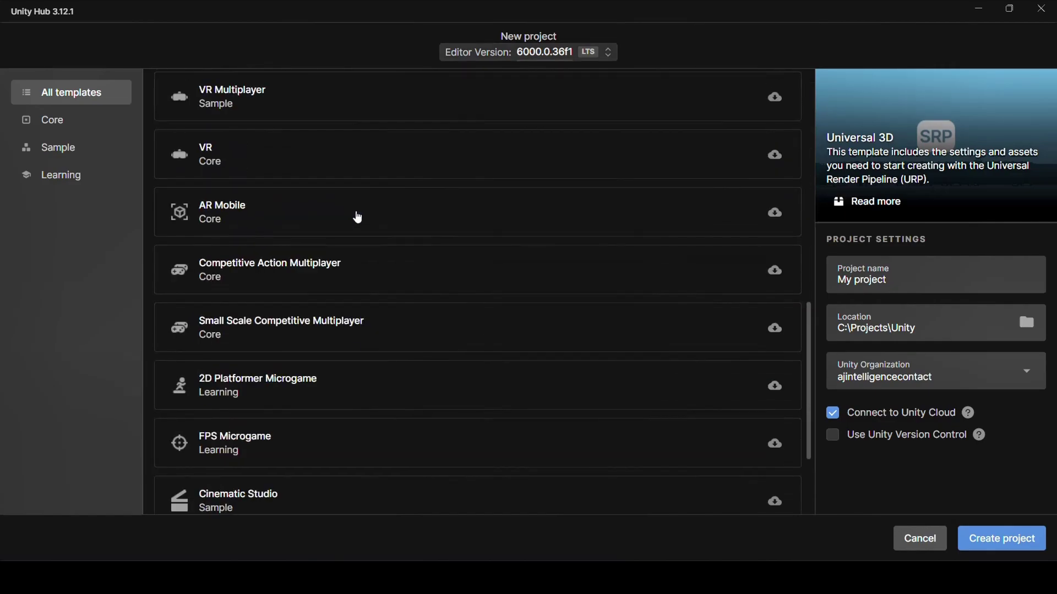
scroll(358, 296, up, 1)
scroll(359, 296, up, 10)
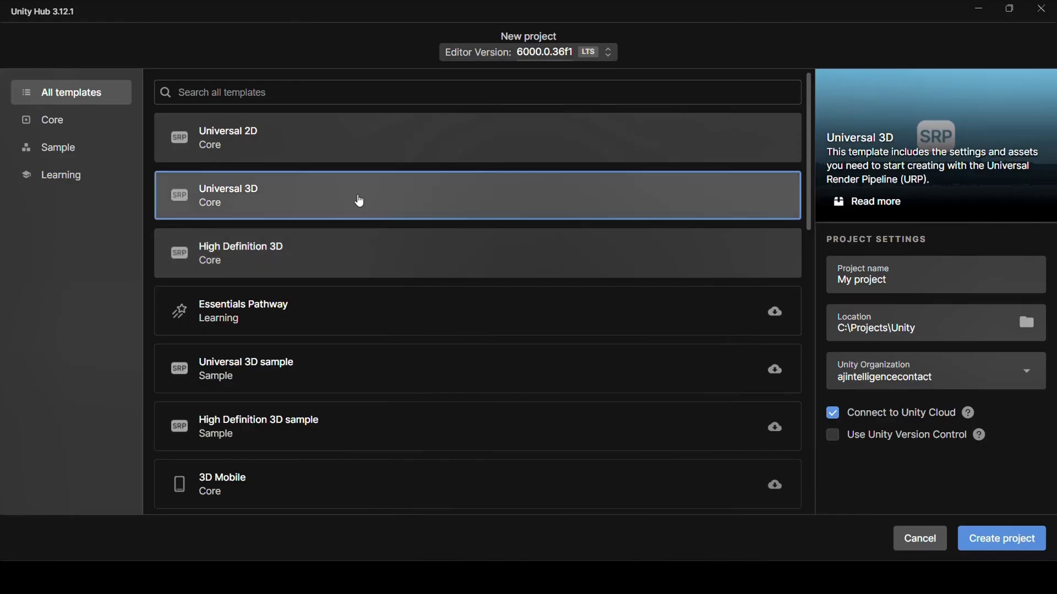
click(332, 159)
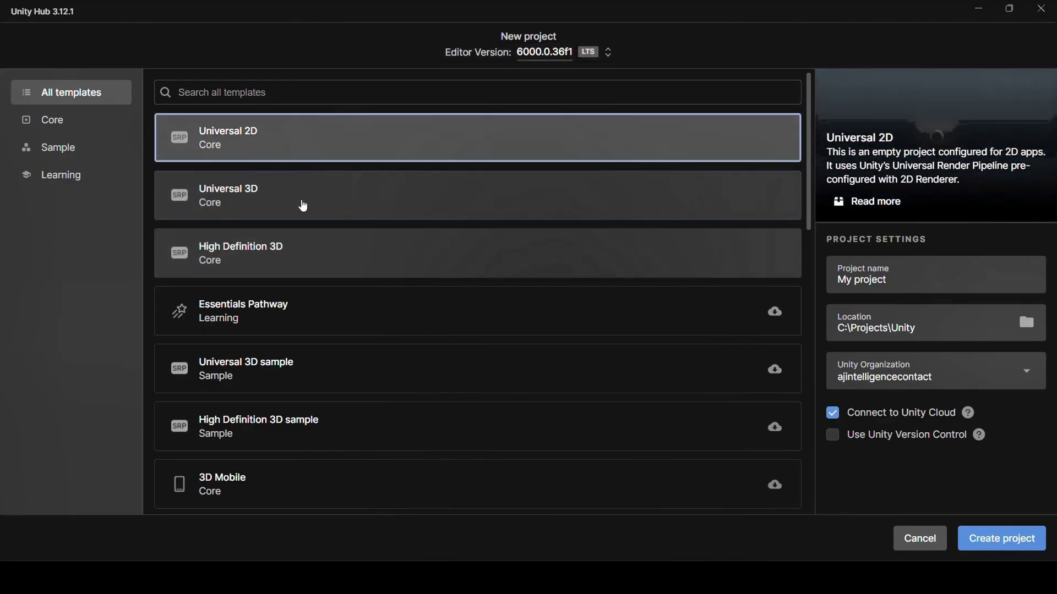
click(302, 206)
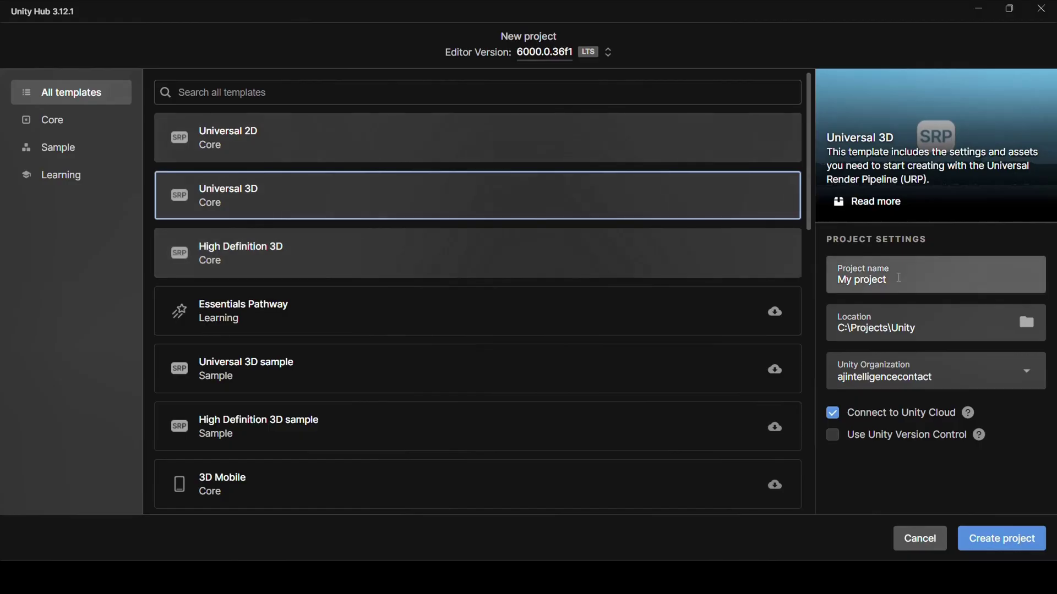
- Keep My project as the project name and the current organization, turn off Connect to Unity Cloud, and create the project
click(904, 282)
drag(904, 282, 811, 282)
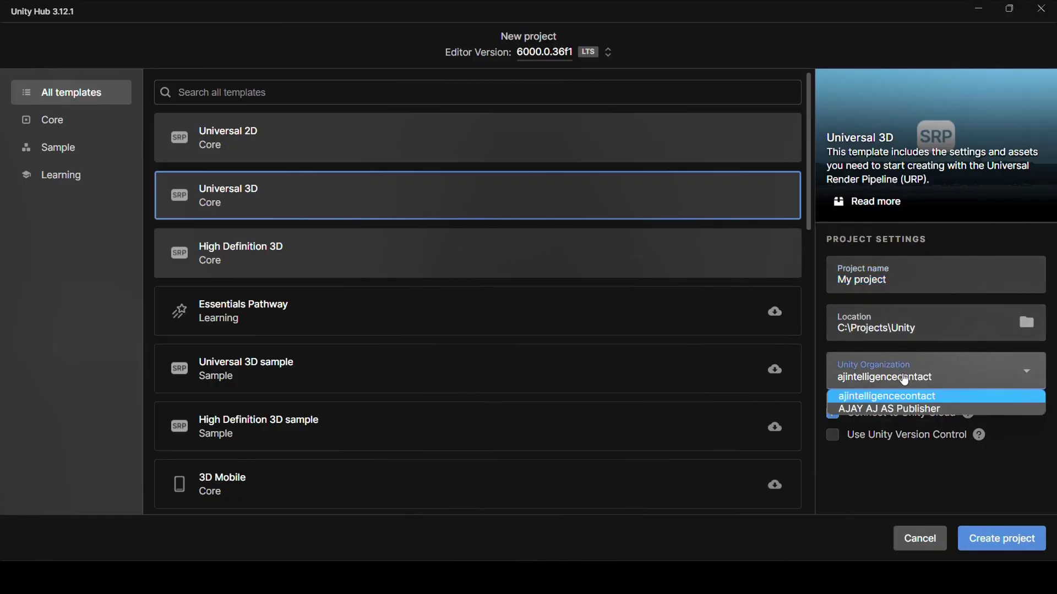
click(961, 380)
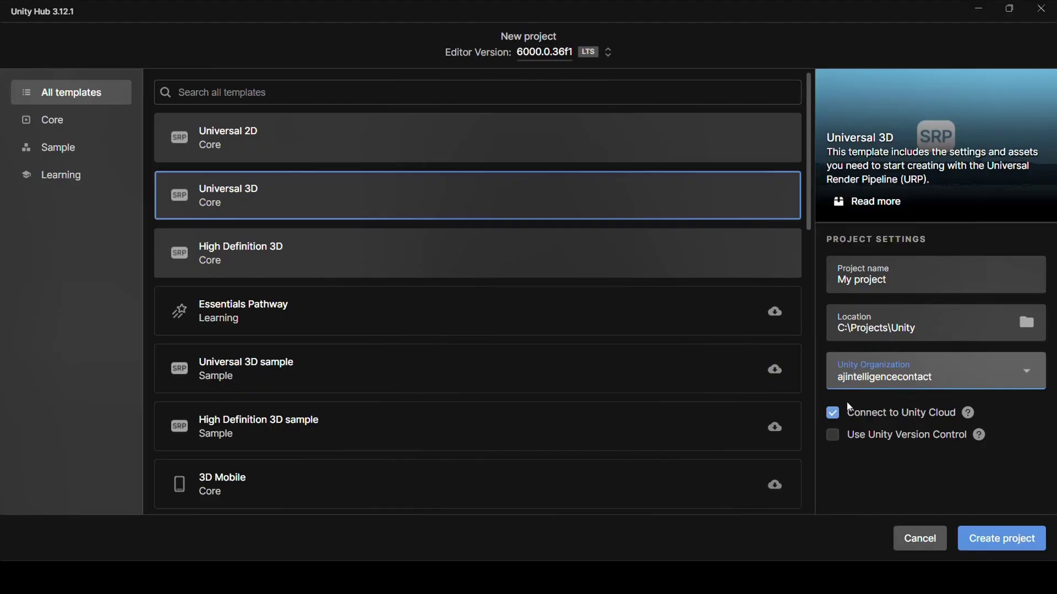
click(833, 413)
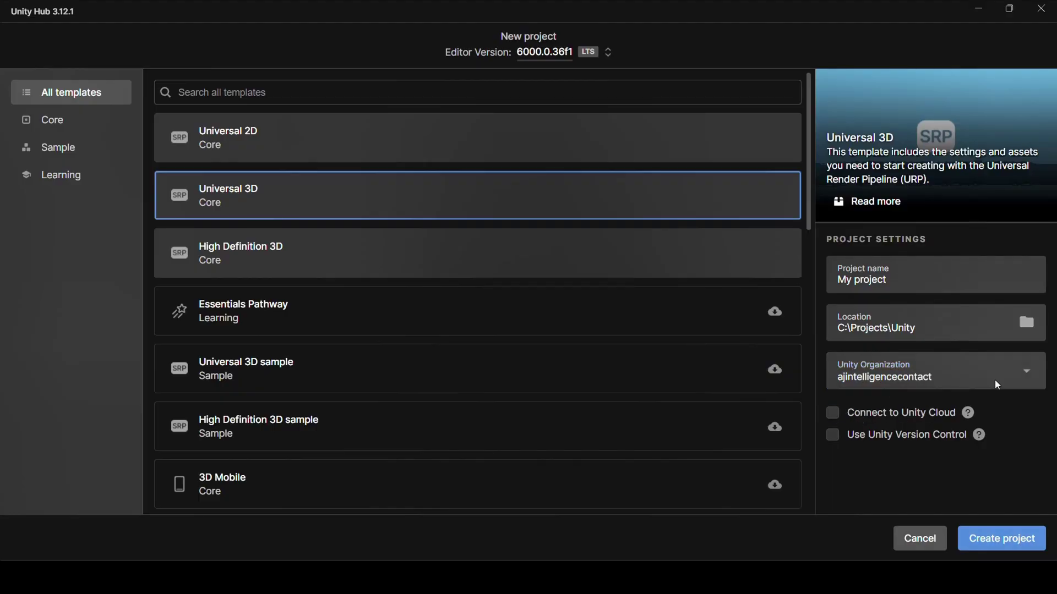
click(836, 414)
click(833, 413)
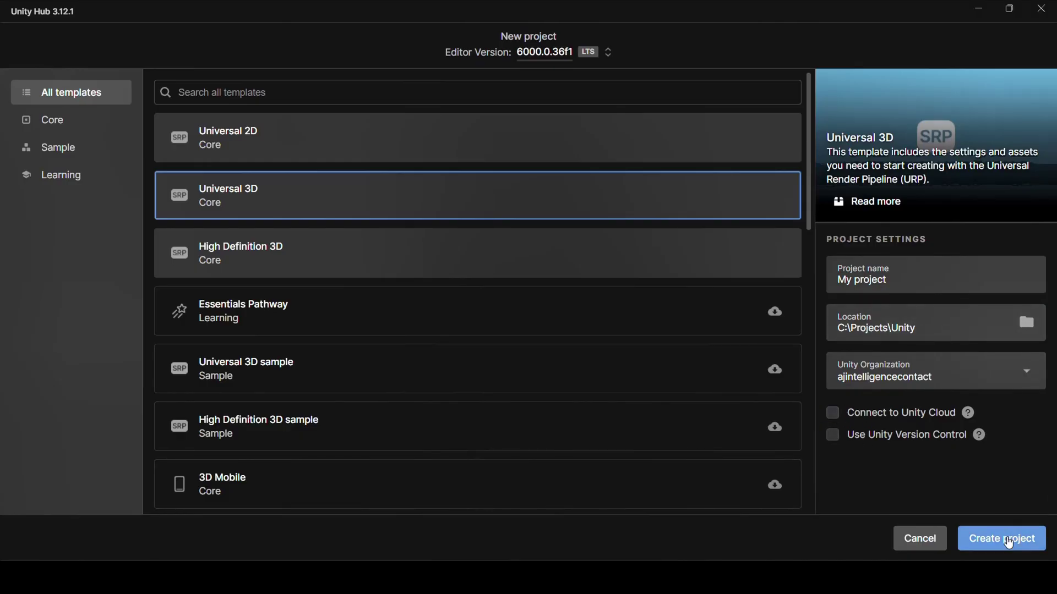
click(1011, 539)
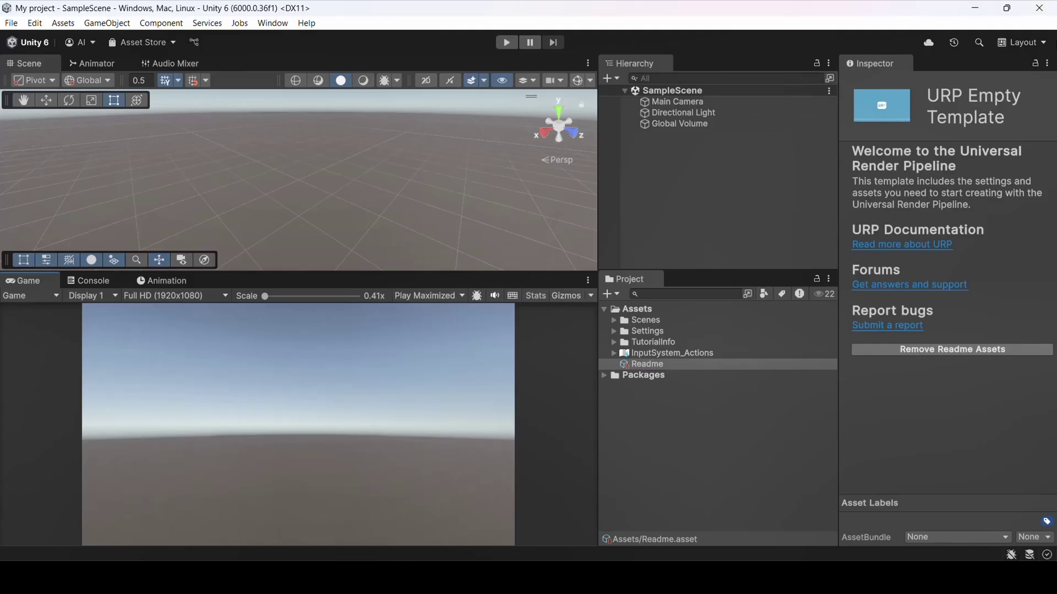
- Preview the Default editor layout, and switch the workspace to the Tall layout
click(1032, 44)
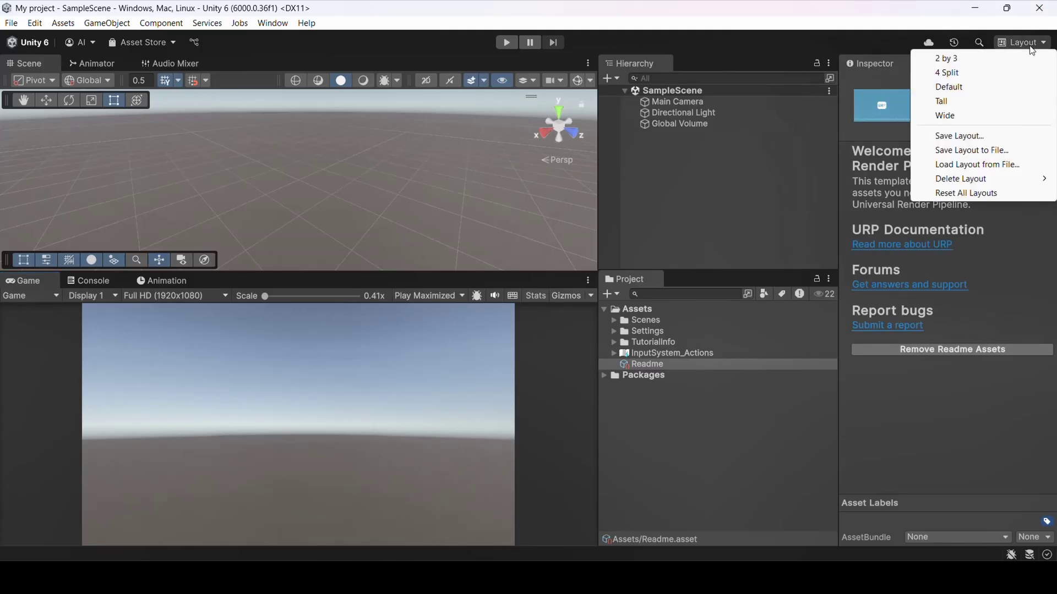
click(962, 87)
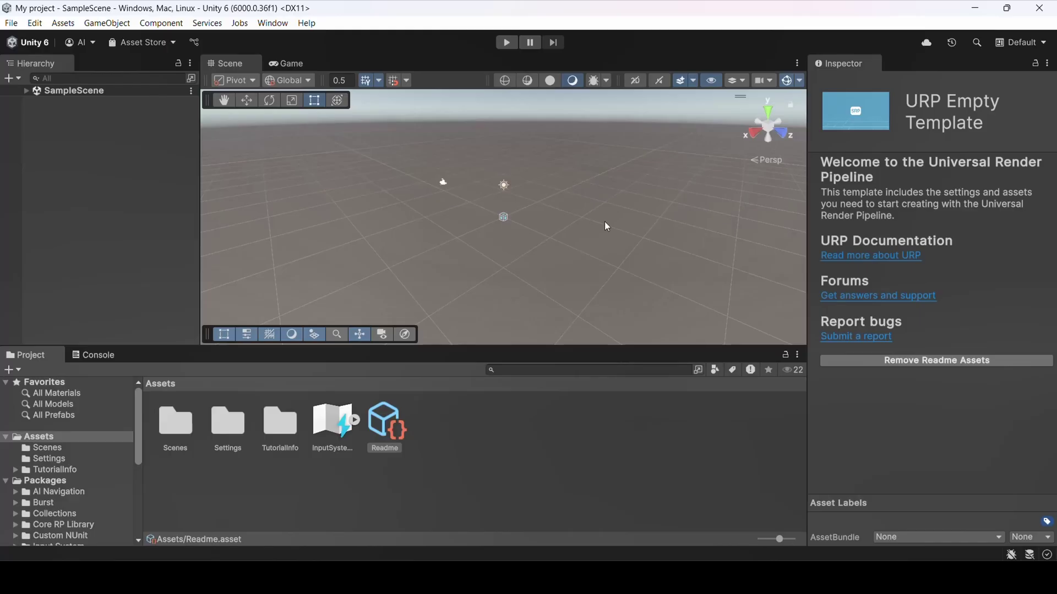
click(1025, 43)
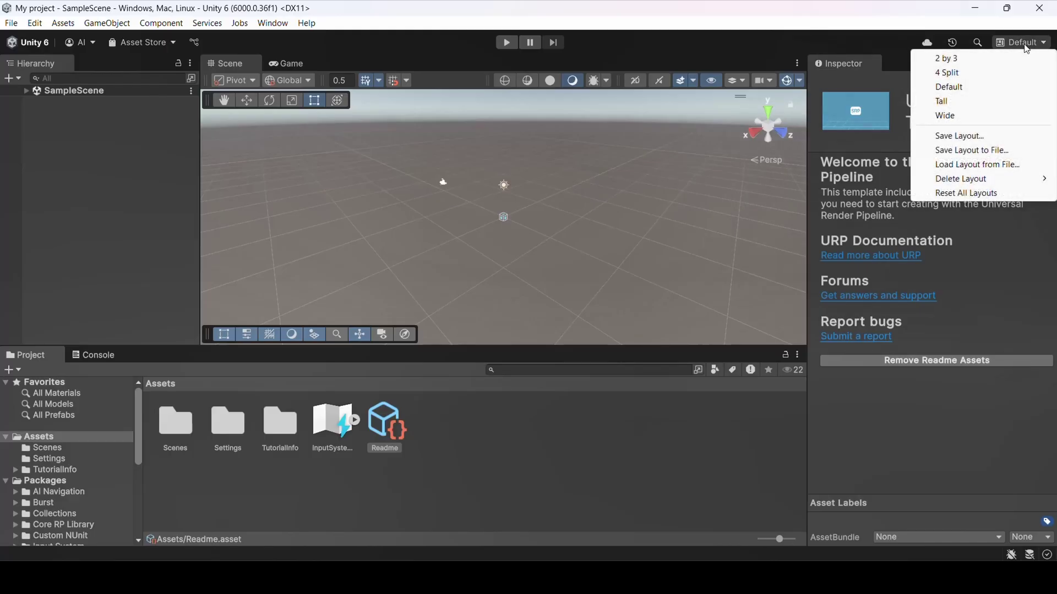
click(955, 101)
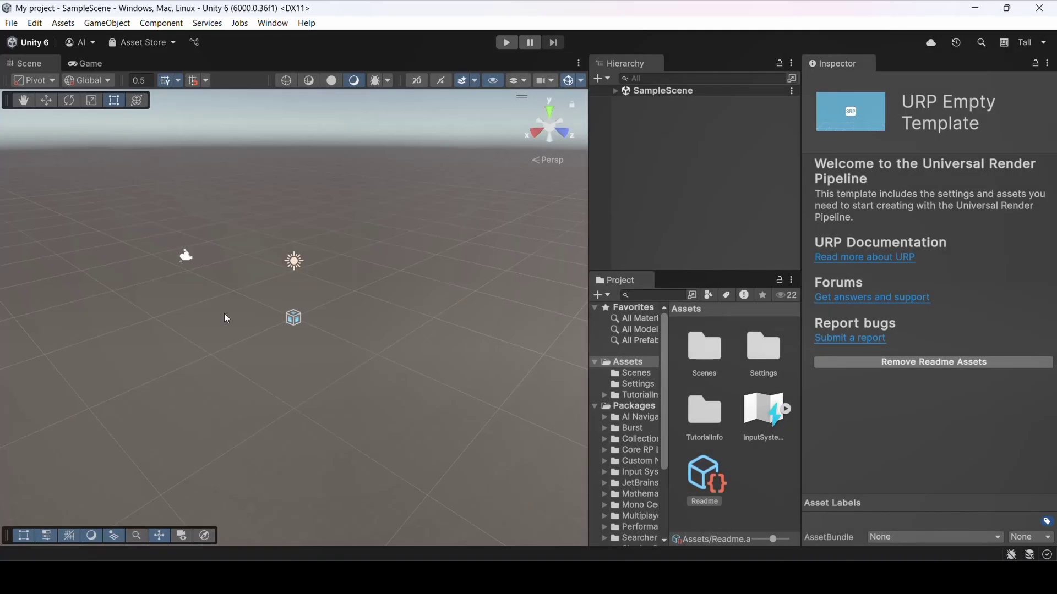
- Dock the Game view below the Scene view and enlarge it to about half of the shared height
click(88, 69)
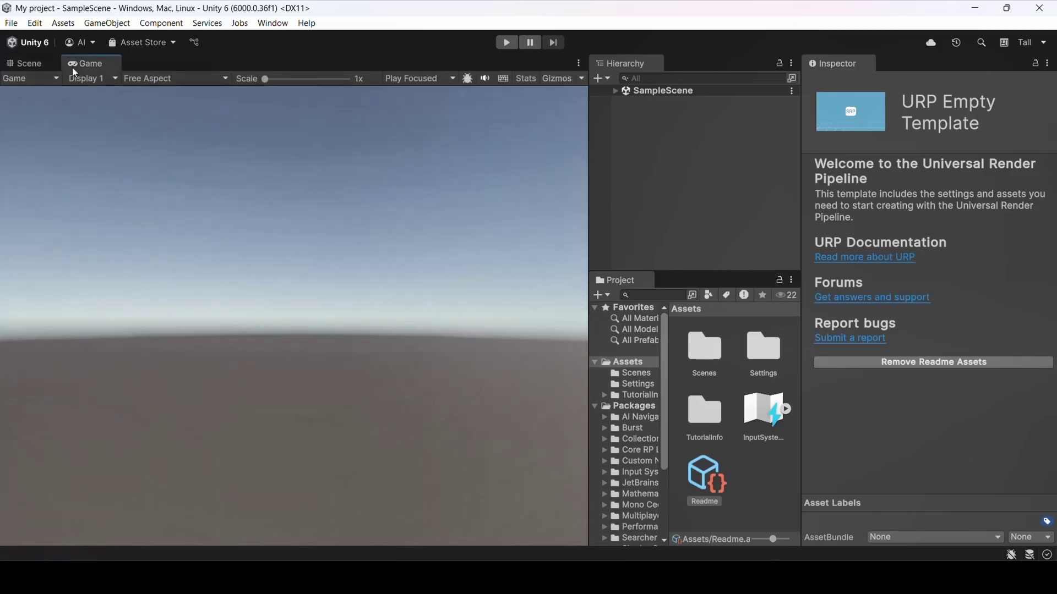
drag(76, 64, 228, 426)
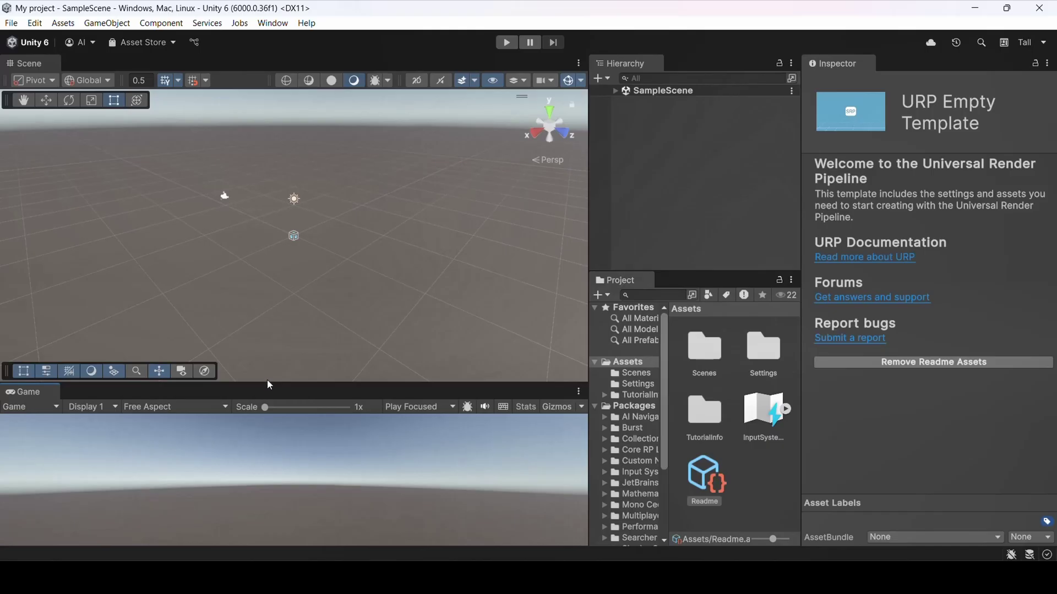
drag(267, 381, 267, 272)
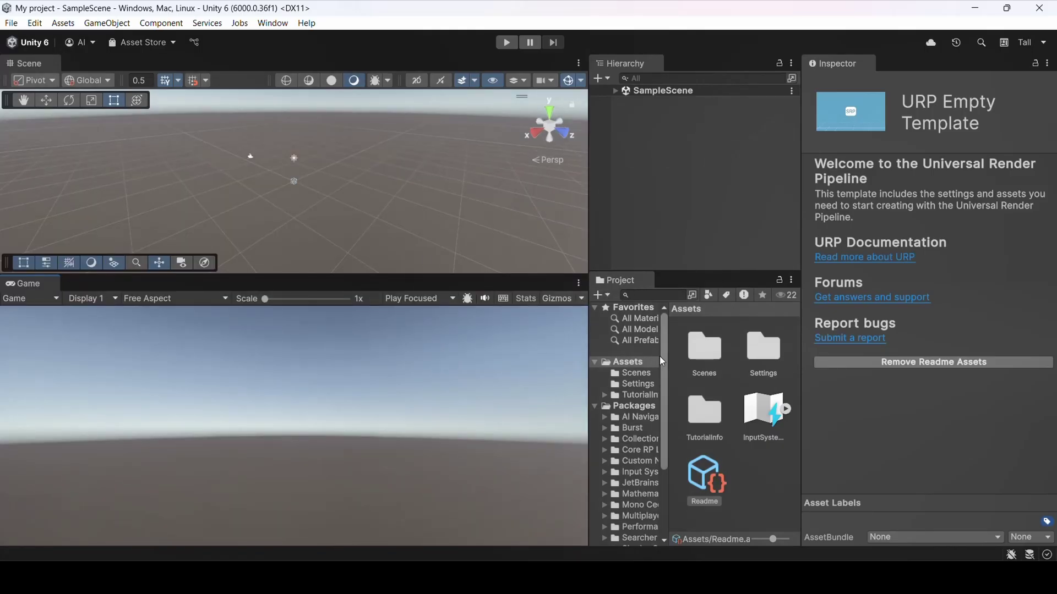
- Set the Project window to One Column Layout, and give the Scene view and Hierarchy more height
click(791, 280)
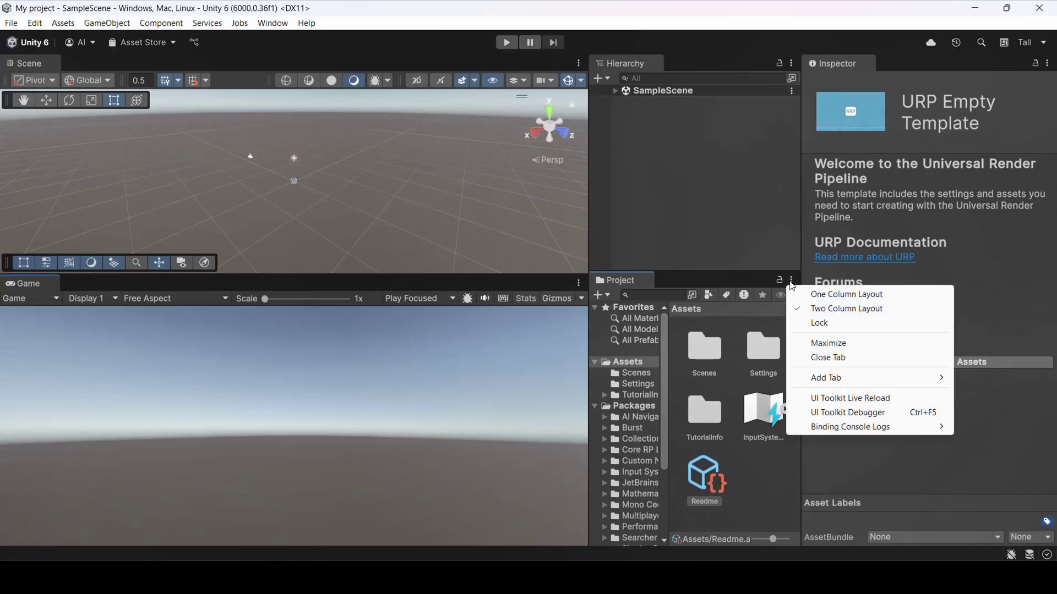
click(847, 295)
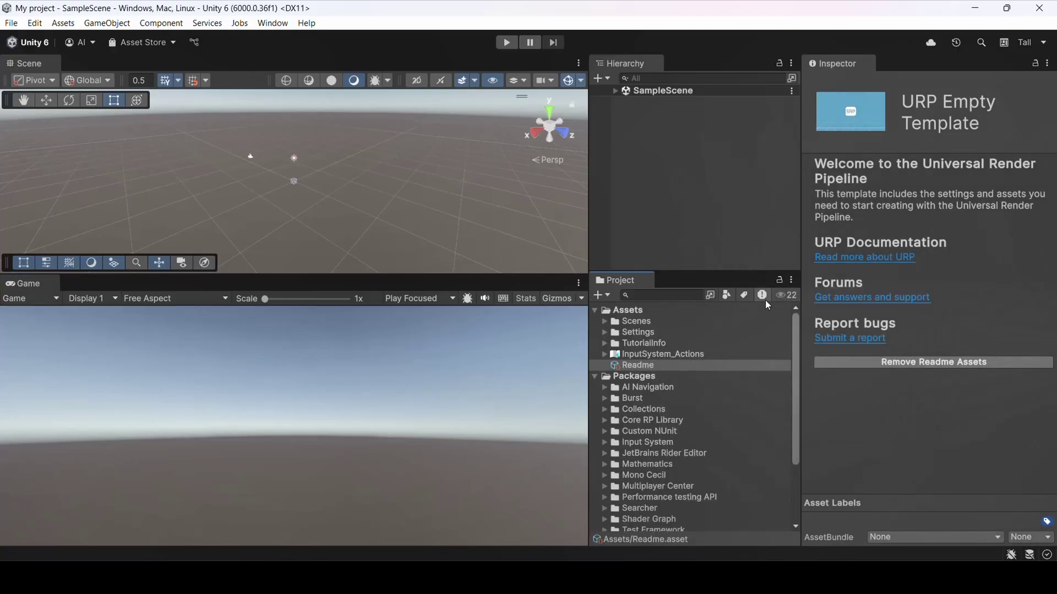
drag(407, 276, 408, 342)
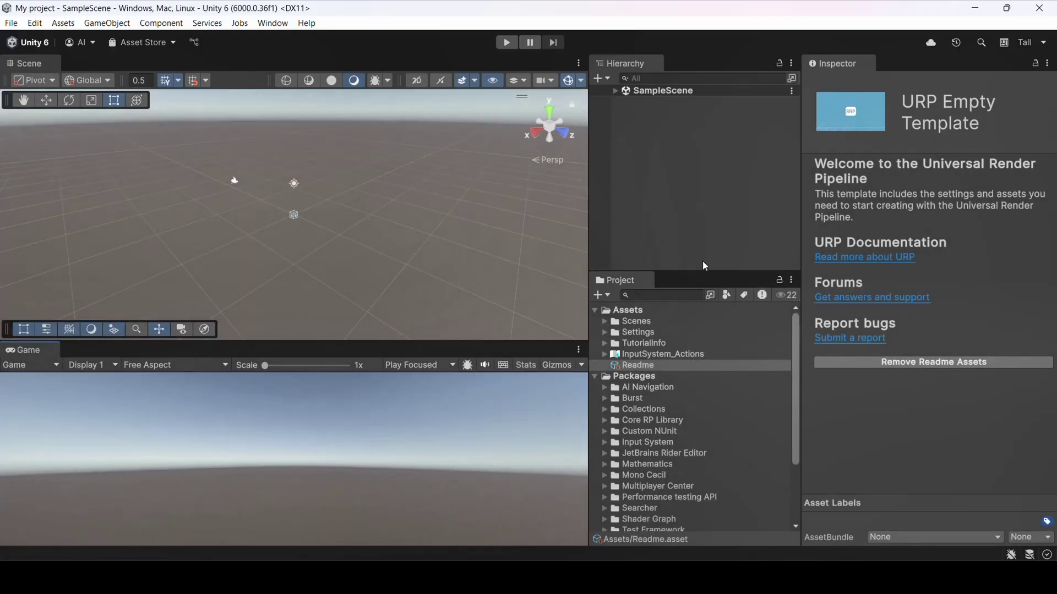
drag(703, 272, 702, 338)
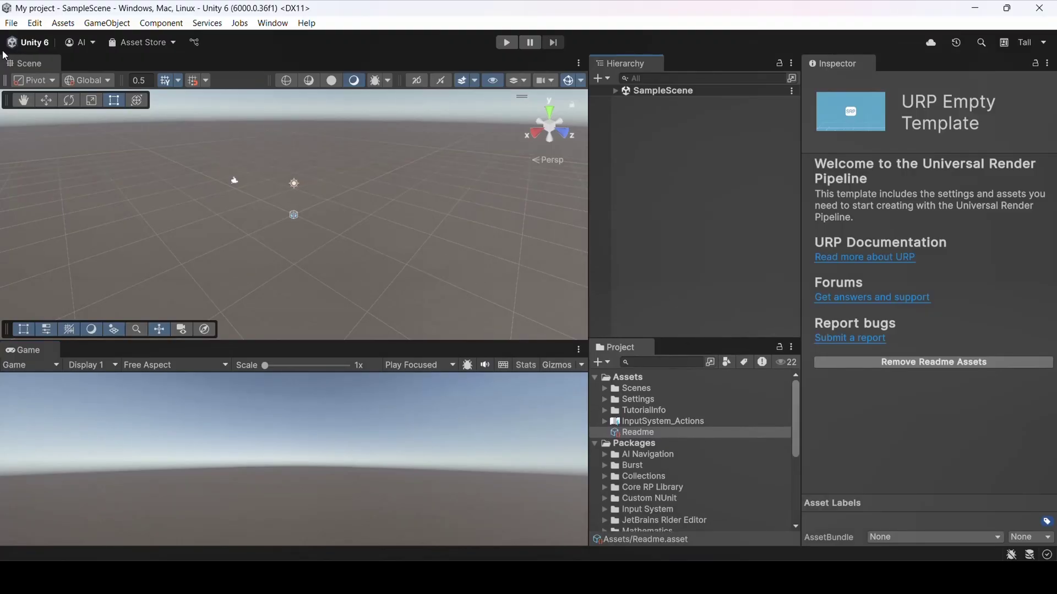
- Expand SampleScene in the Hierarchy and look around its camera, light and volume objects in the Scene view
scroll(272, 211, up, 5)
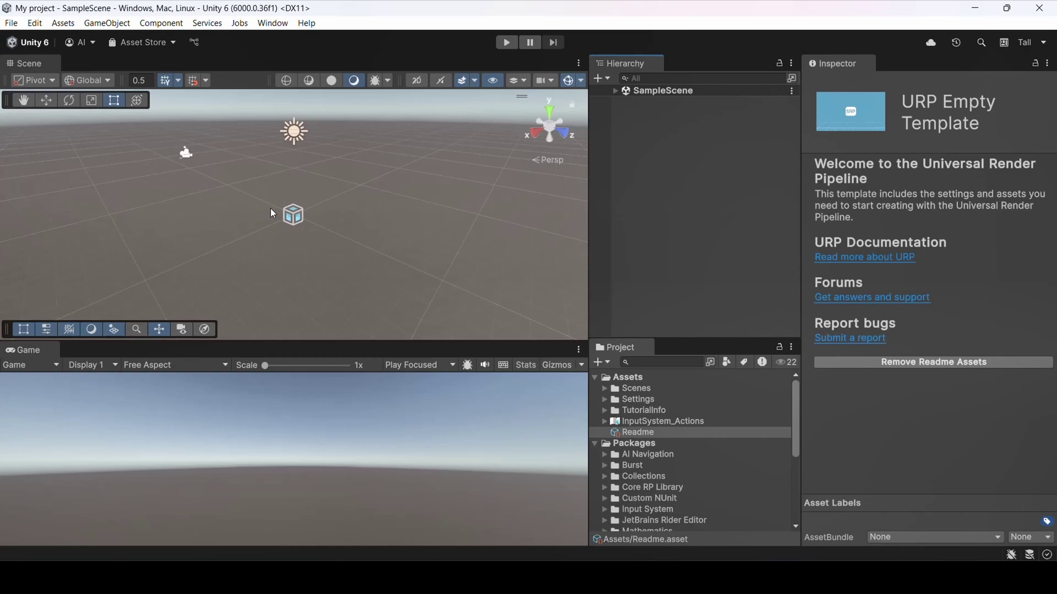
right_drag(341, 254, 277, 164)
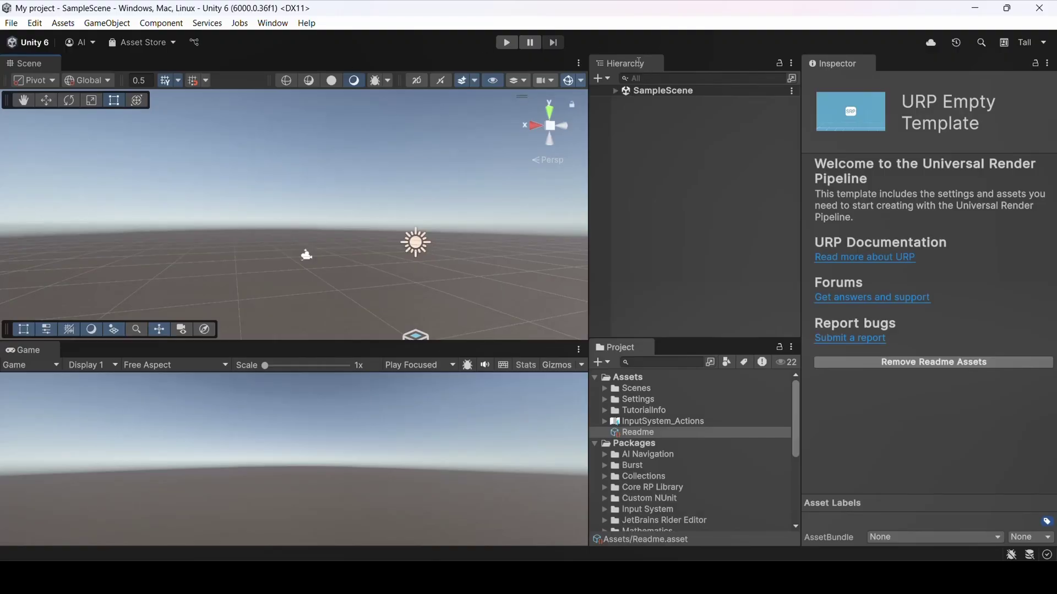
click(616, 92)
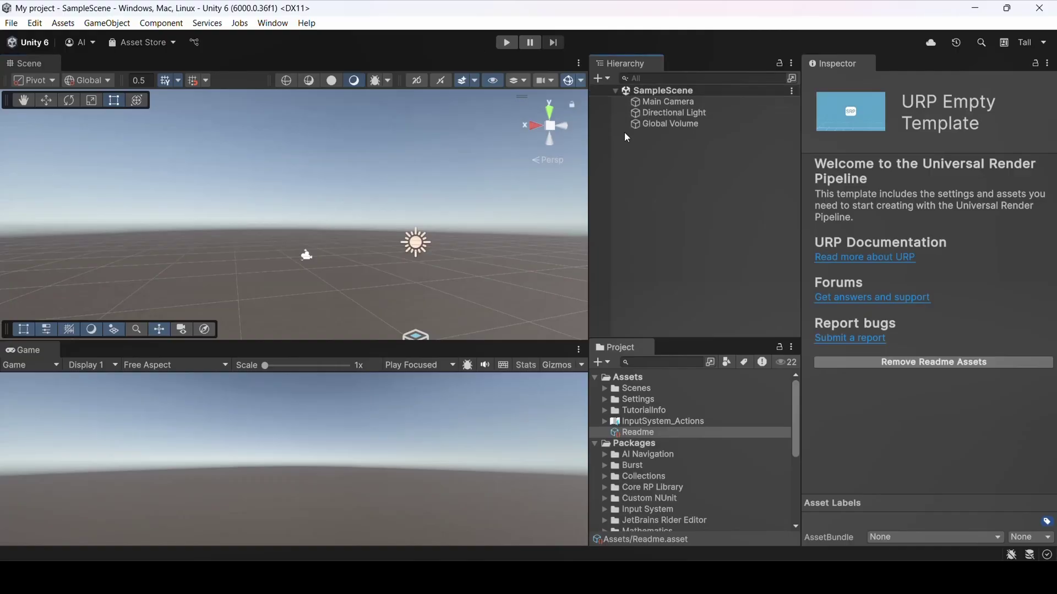
scroll(411, 150, down, 3)
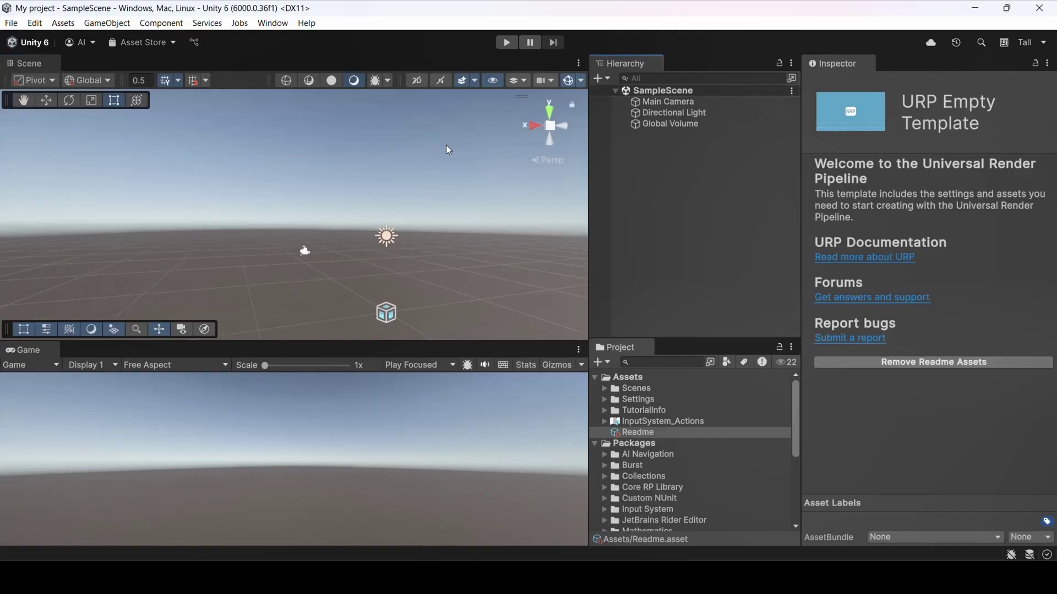
right_drag(380, 141, 313, 213)
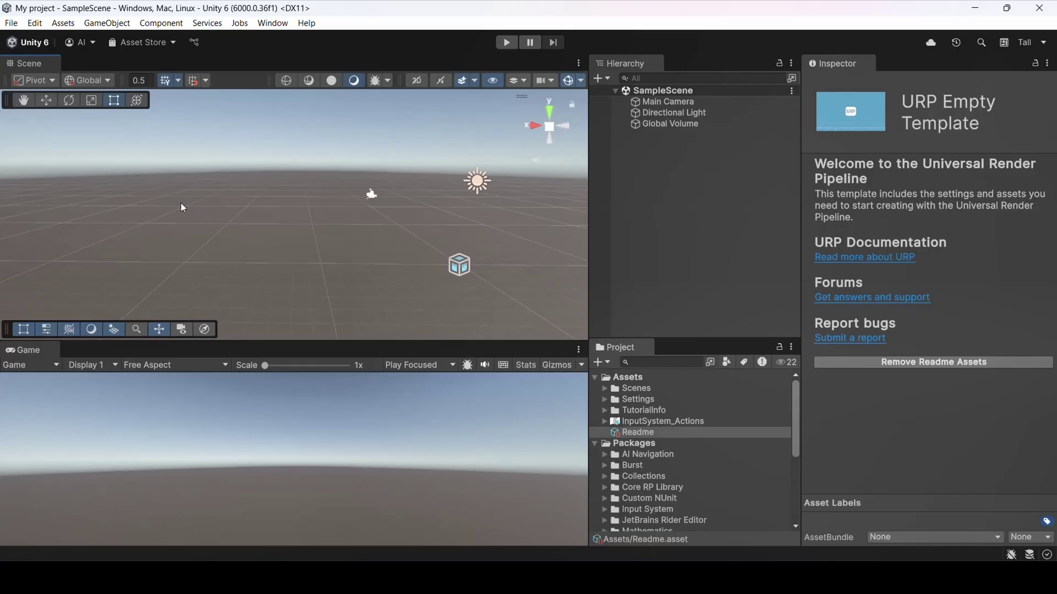
- Add a 3D Cube object to SampleScene, keeping its default name, and deselect it
click(649, 149)
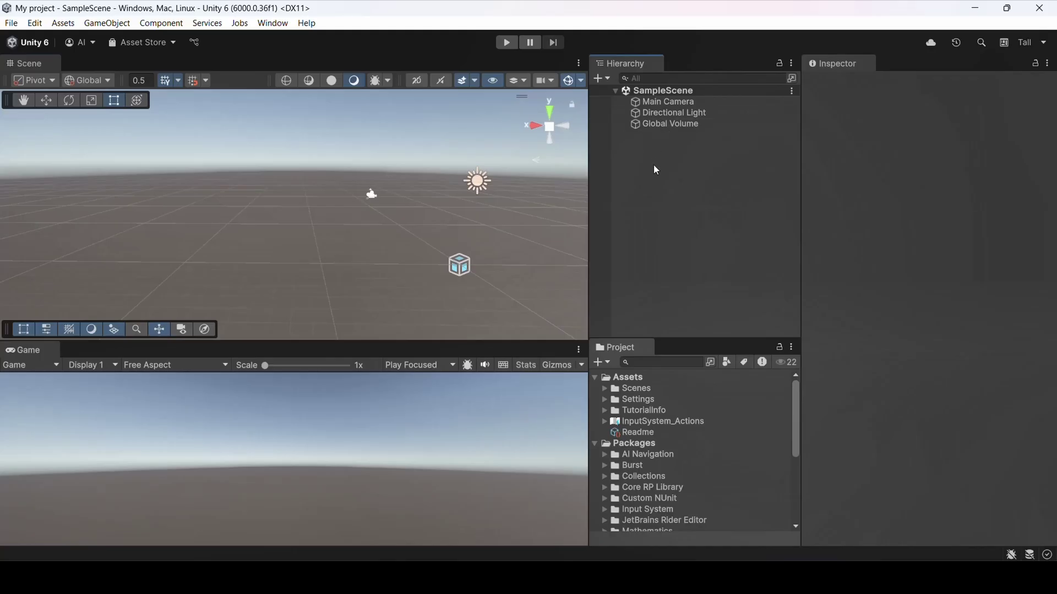
right_click(655, 169)
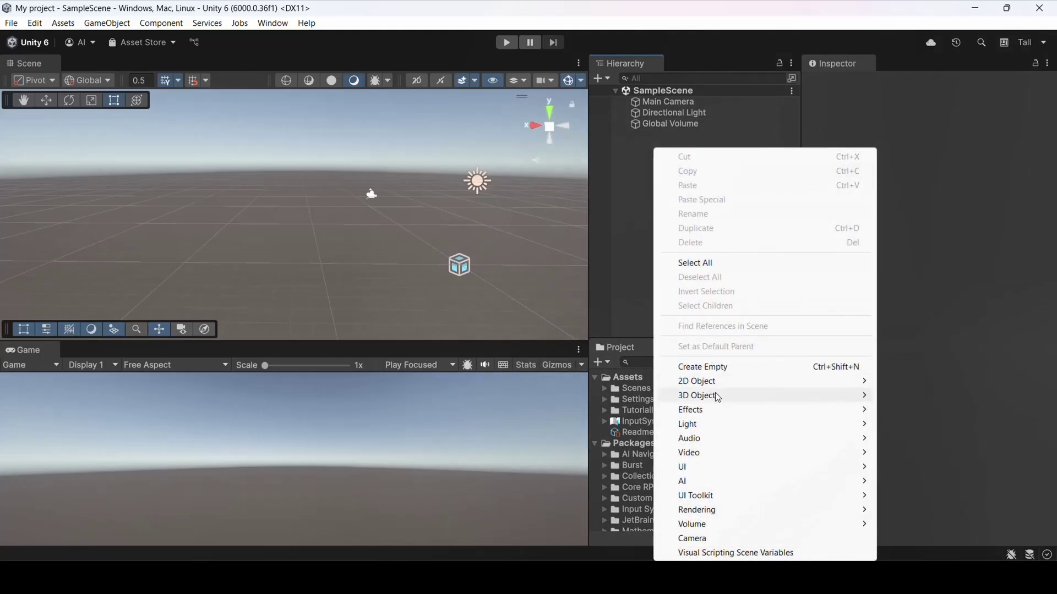
mouse_move(718, 398)
click(907, 398)
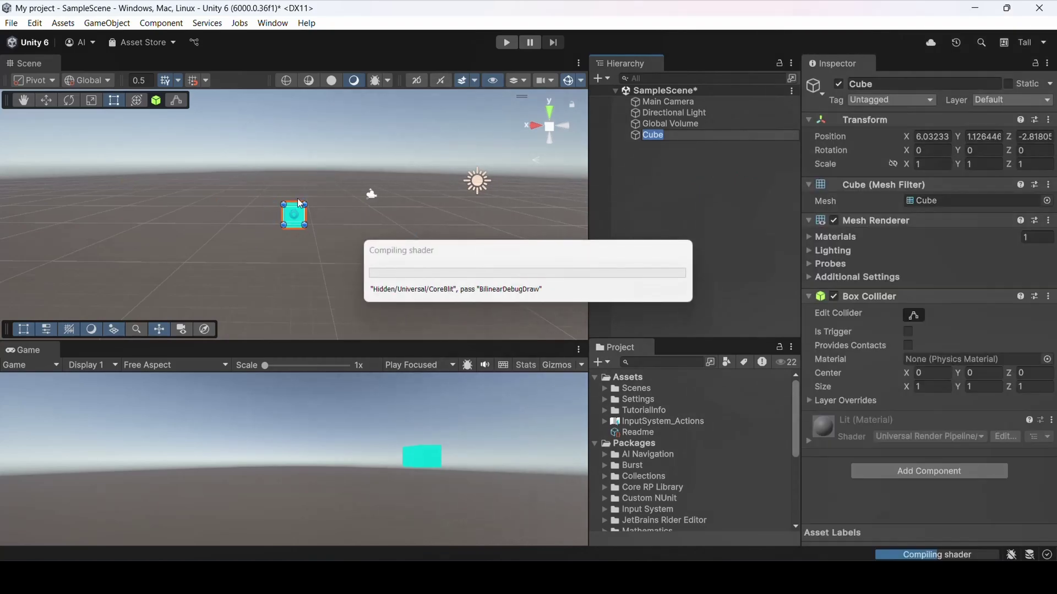
click(300, 238)
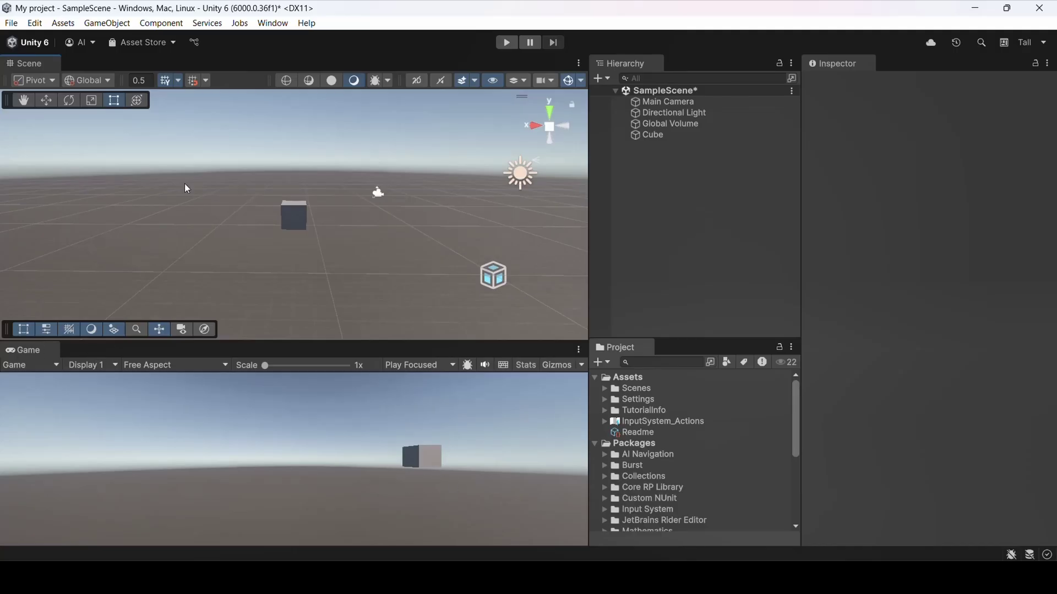
- Examine the cube in the Scene view from different sides and distances by zooming, orbiting, panning and flying through the scene
scroll(282, 220, up, 2)
mouse_move(227, 218)
alt+mouse_down()
mouse_move(193, 220)
mouse_move(211, 229)
mouse_move(230, 219)
alt+mouse_up()
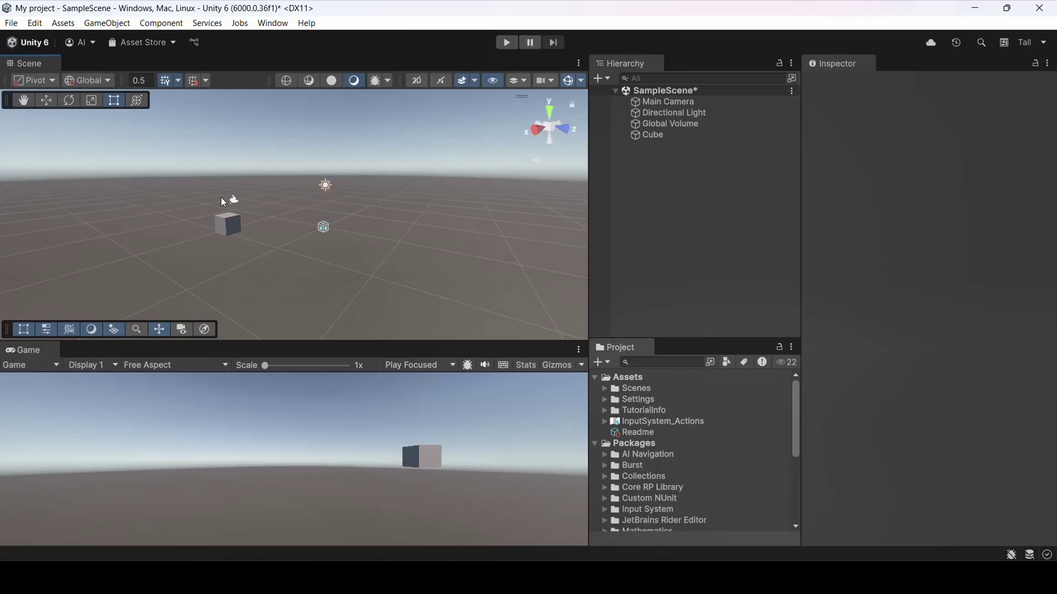
middle_drag(220, 198, 303, 226)
alt+drag(262, 232, 299, 205)
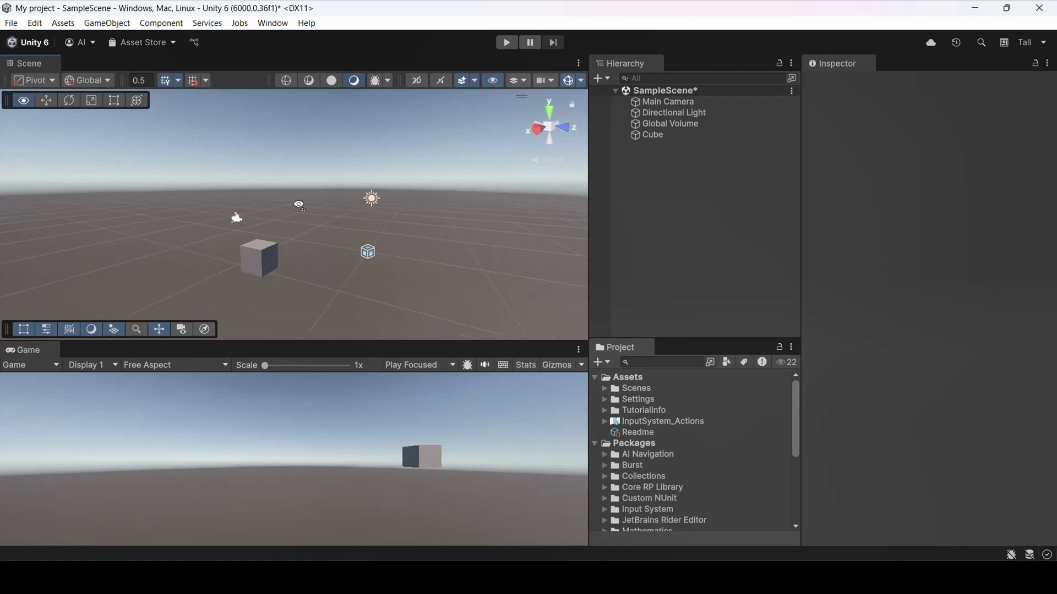
alt+scroll(299, 205, down, 8)
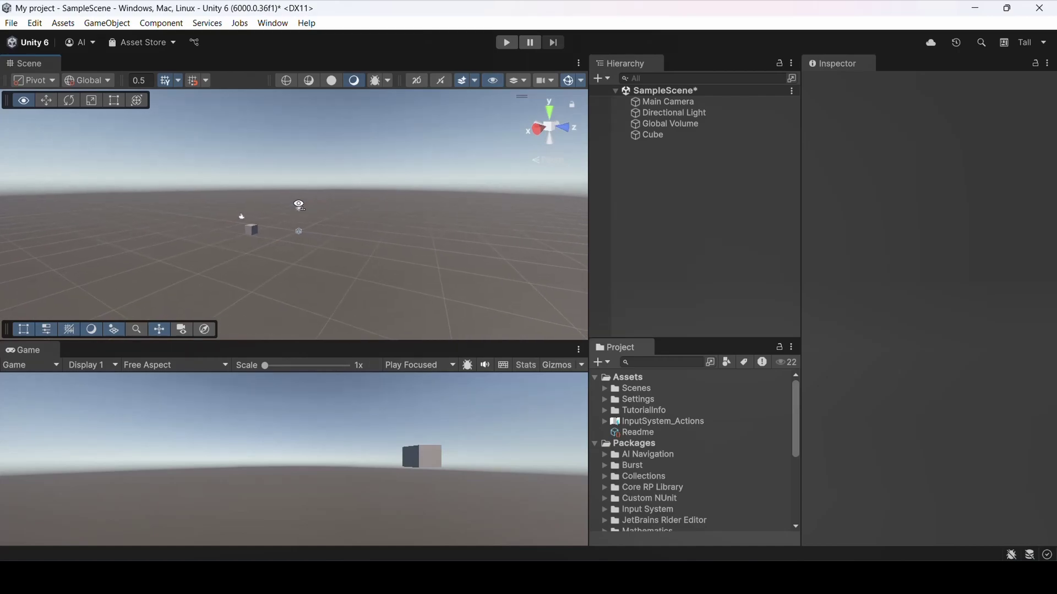
key(w)
mouse_move(299, 205)
right_down()
mouse_move(537, 174)
mouse_move(327, 258)
mouse_move(461, 297)
mouse_move(631, 323)
mouse_move(307, 201)
right_up()
key(a)
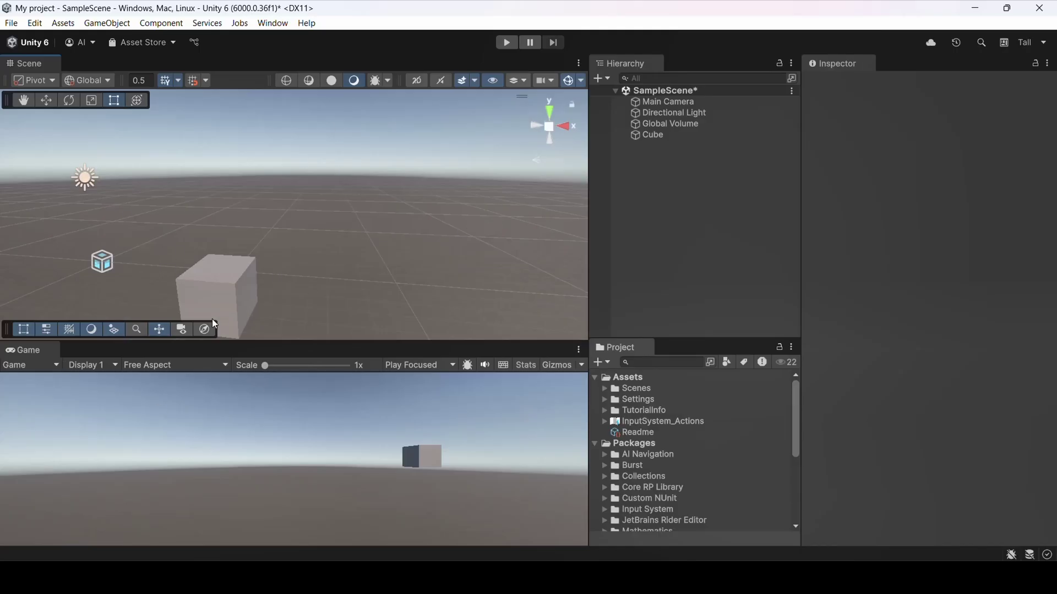
scroll(385, 298, down, 3)
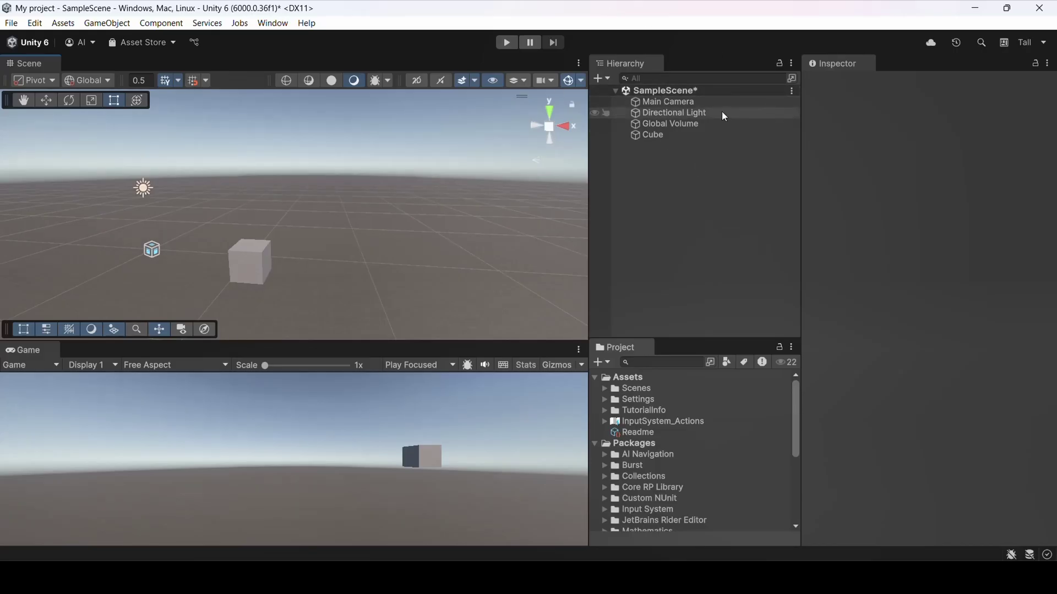
- Select the Main Camera, review its components, and widen its Field of View to 113
click(689, 102)
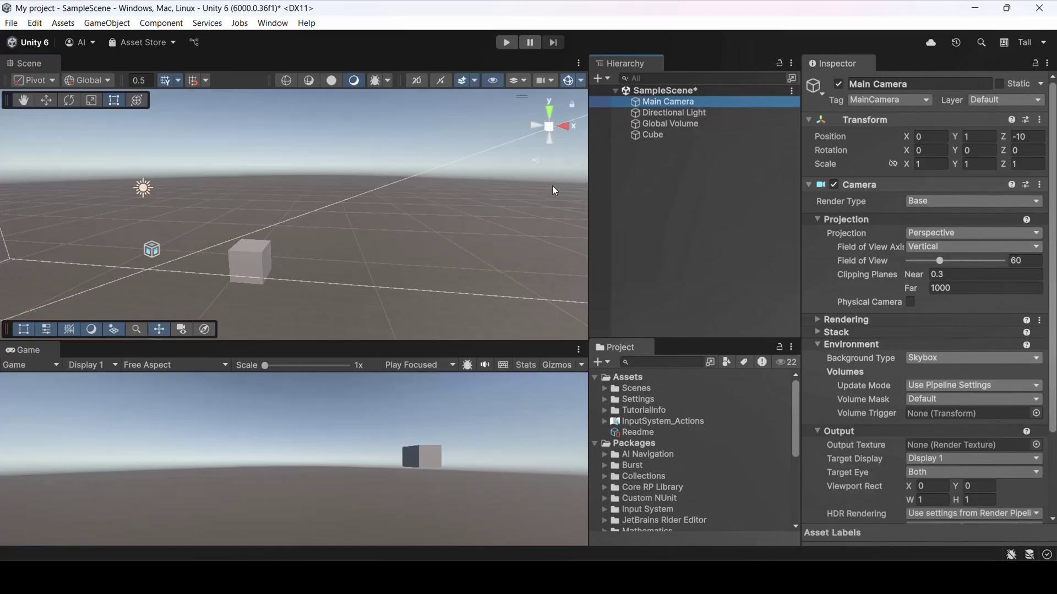
scroll(282, 218, down, 10)
right_drag(372, 215, 301, 208)
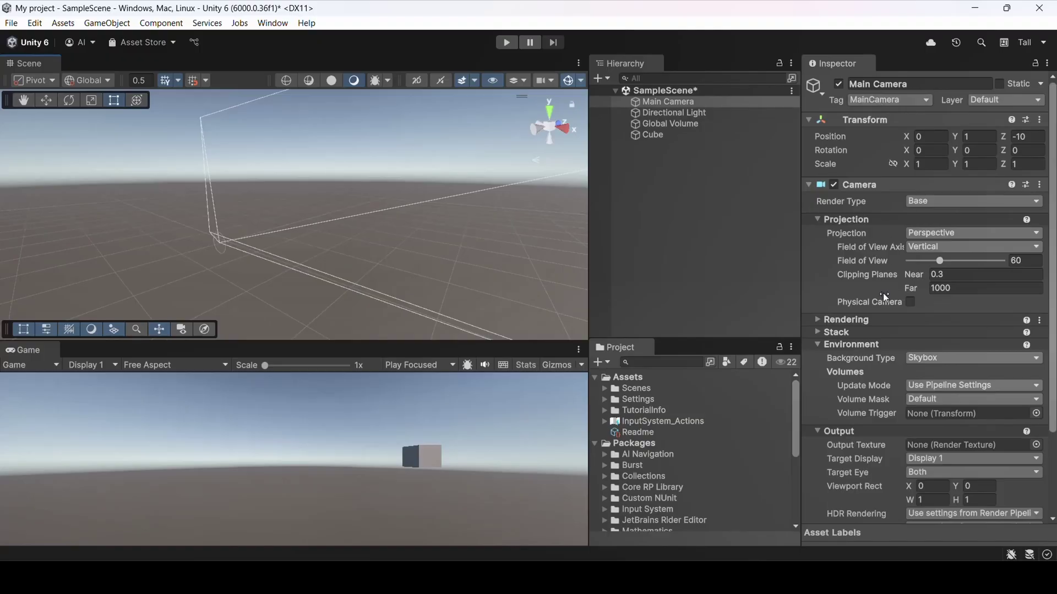
scroll(934, 329, down, 3)
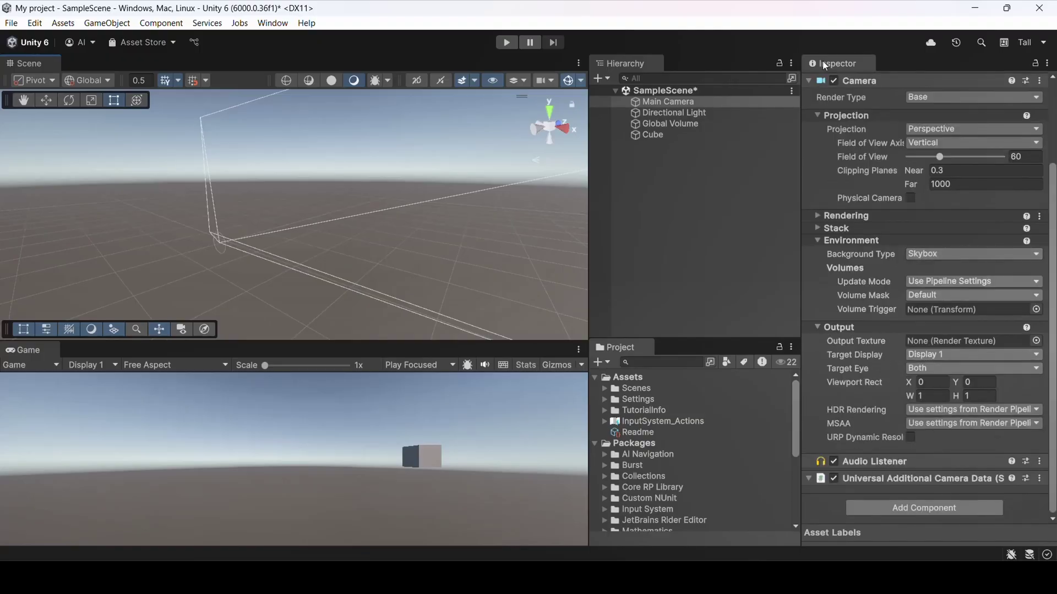
scroll(826, 132, up, 3)
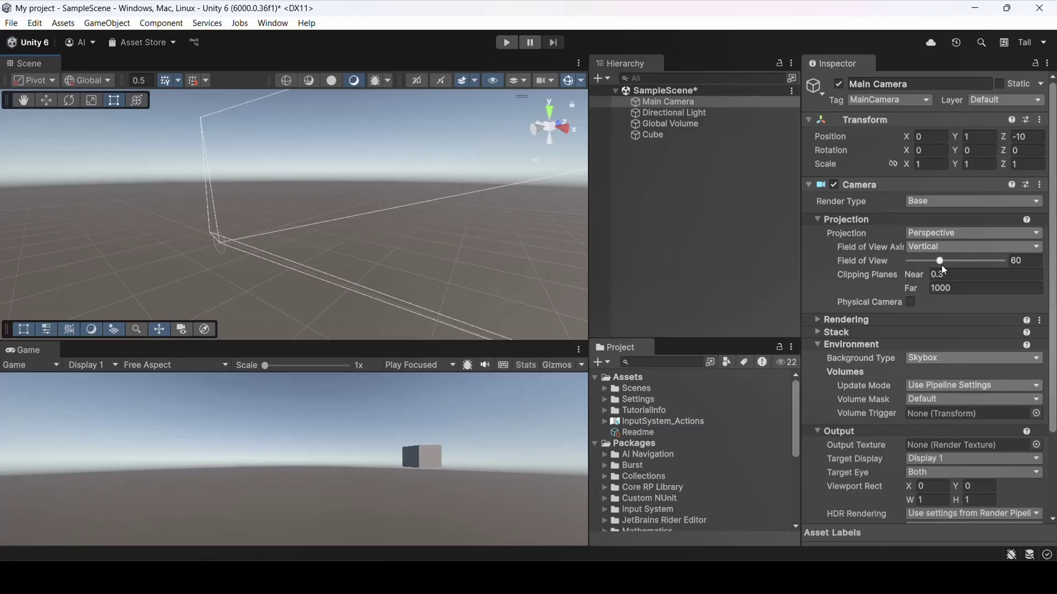
drag(941, 265, 969, 273)
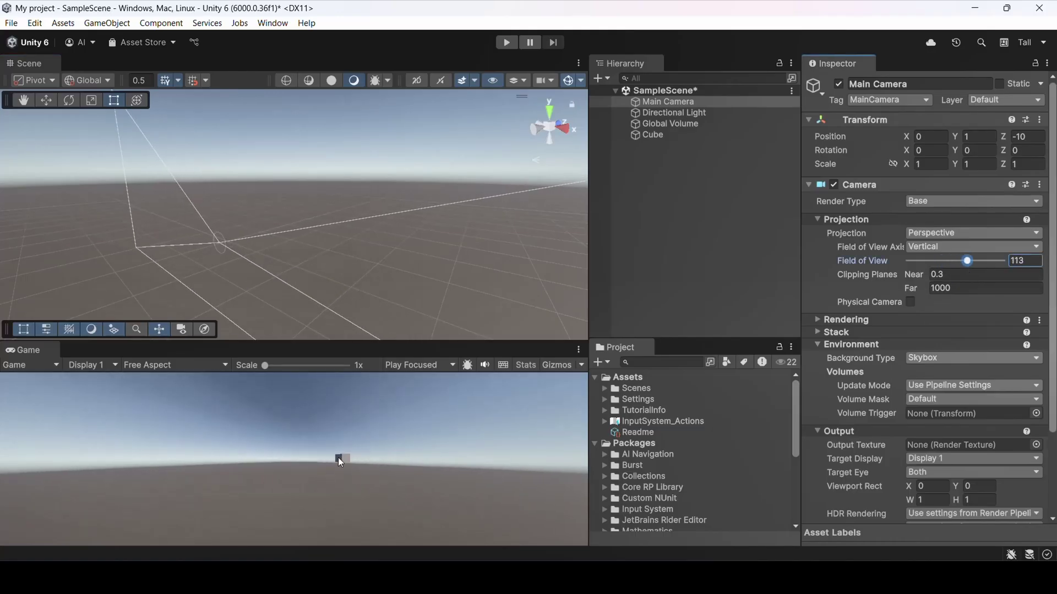
- Try a narrower Field of View of 41 on the Main Camera, and undo the Field of View changes
drag(968, 271, 930, 265)
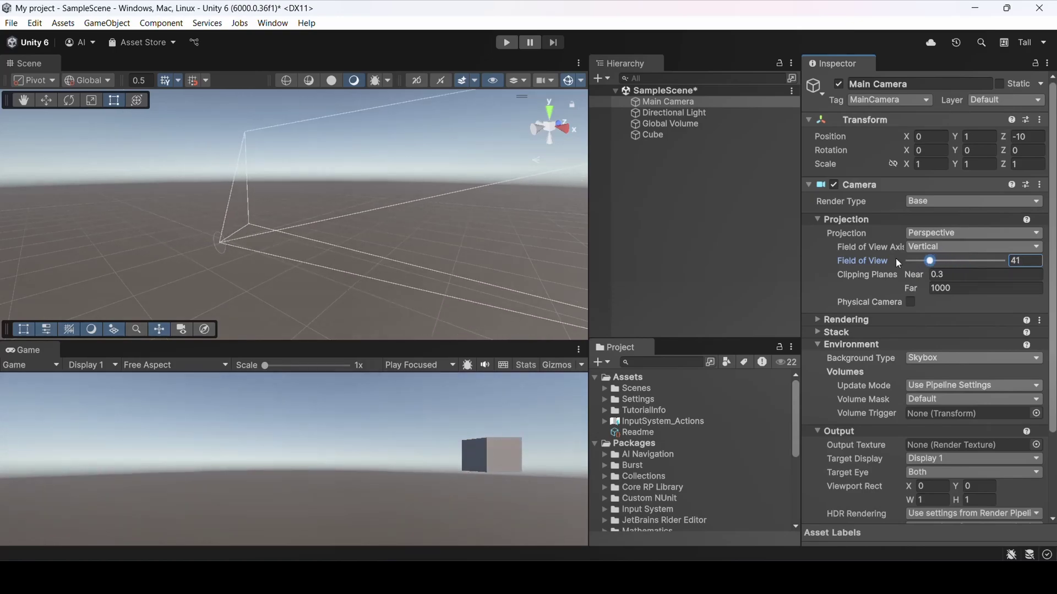
key(z)
key(ctrl+z)
key(ctrl+z)
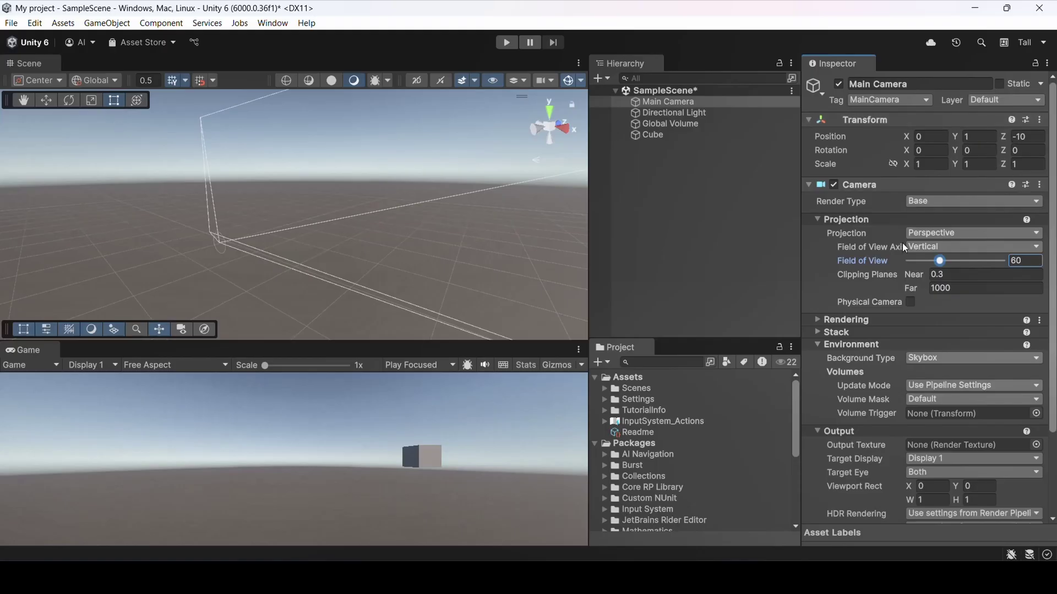
- Select the Cube and the Directional Light in turn, review their components, and look at the light in the scene
click(688, 135)
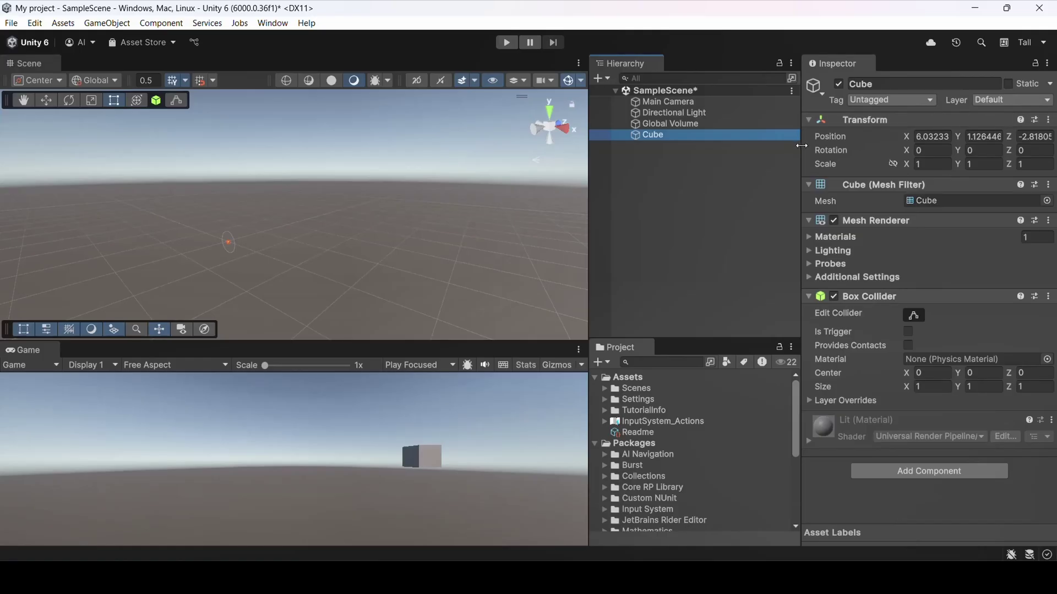
scroll(358, 259, up, 2)
click(688, 113)
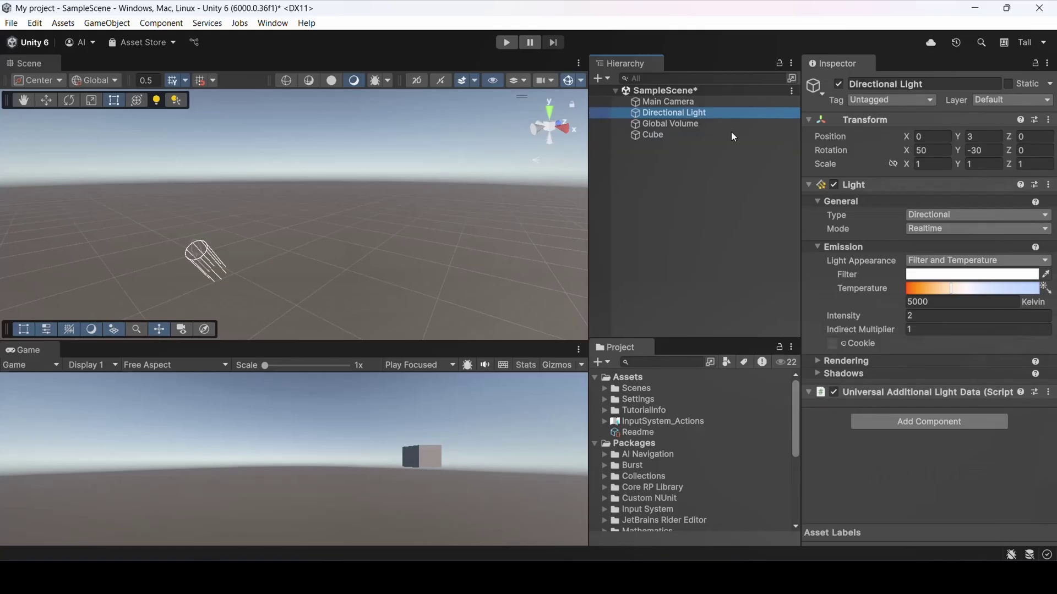
right_drag(441, 246, 335, 292)
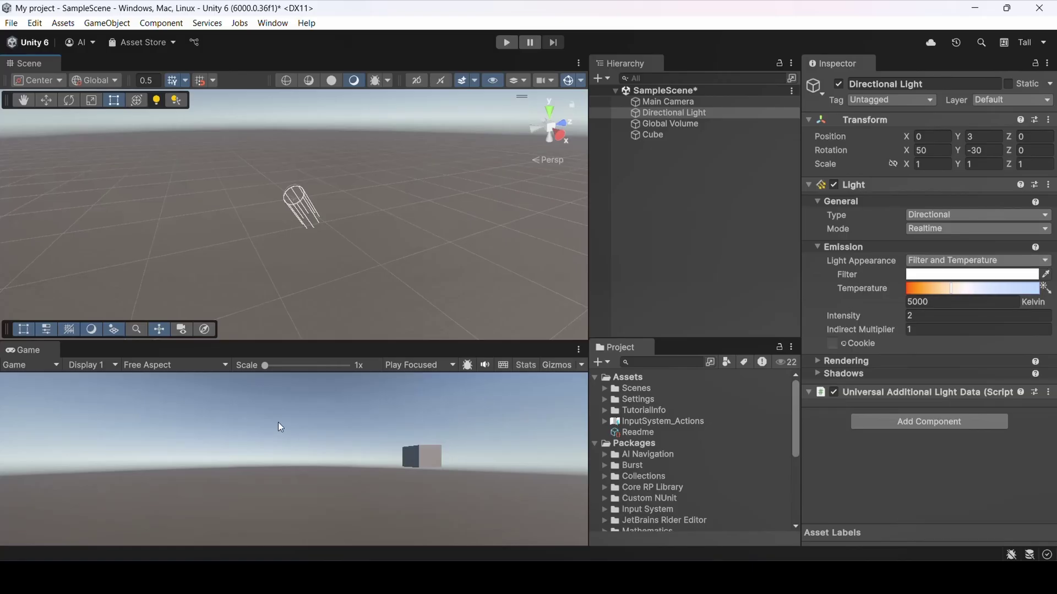
- Set the Directional Light's color temperature to 5310 Kelvin and its X rotation to 77.11
drag(951, 288, 1040, 289)
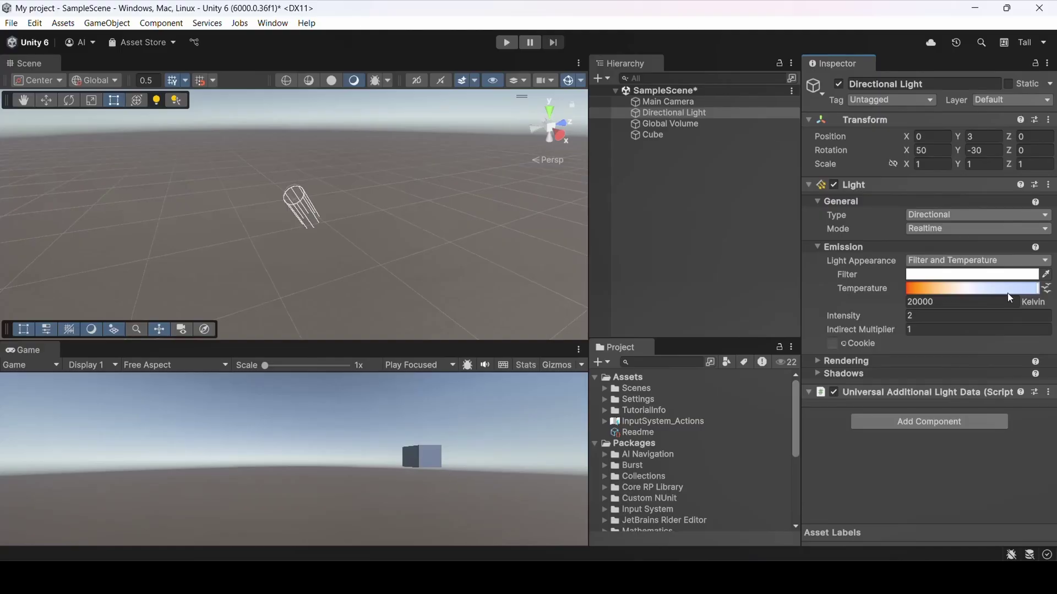
drag(1007, 293, 973, 291)
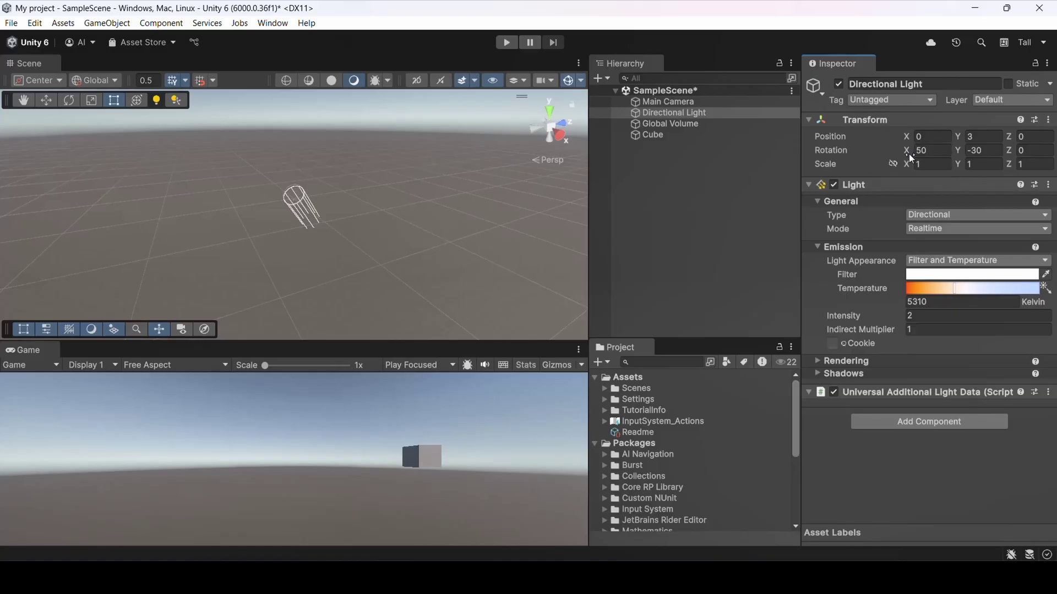
drag(907, 152, 406, 176)
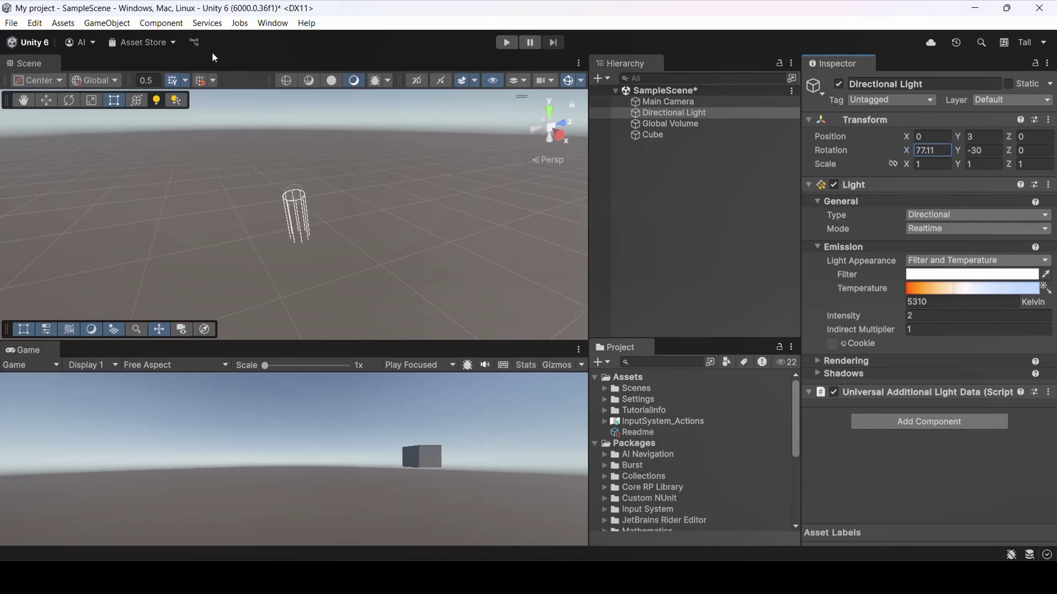
- Open the Animator window in the editor and switch between it and the Scene view
click(277, 25)
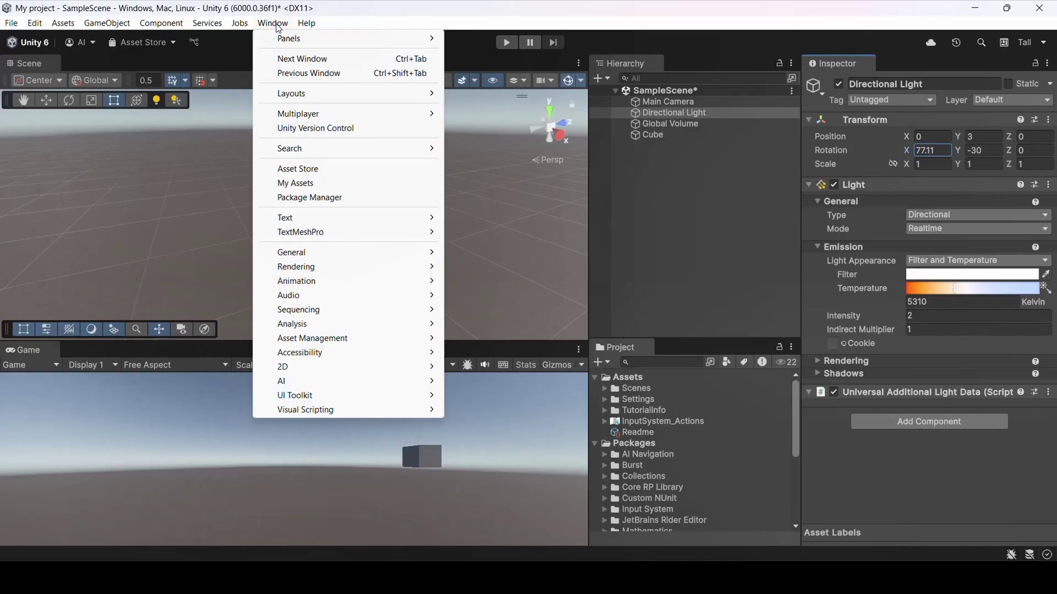
mouse_move(325, 281)
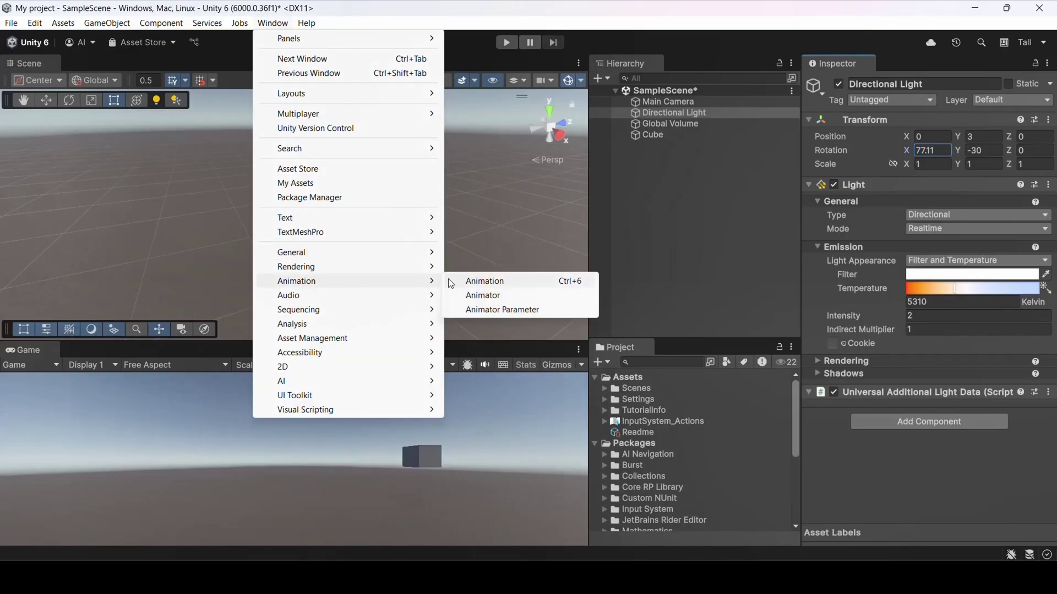
click(480, 298)
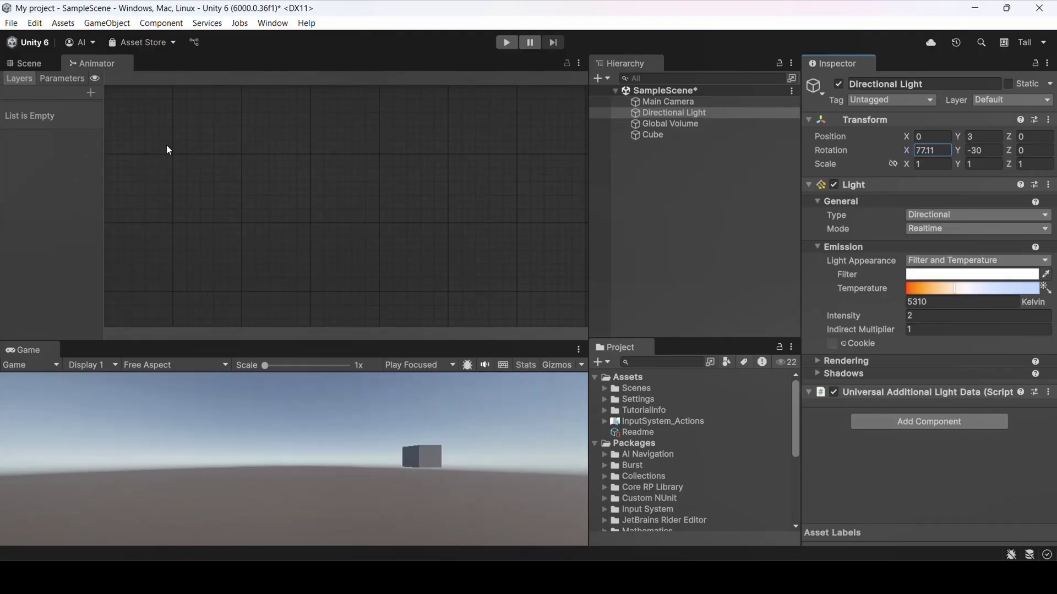
click(23, 63)
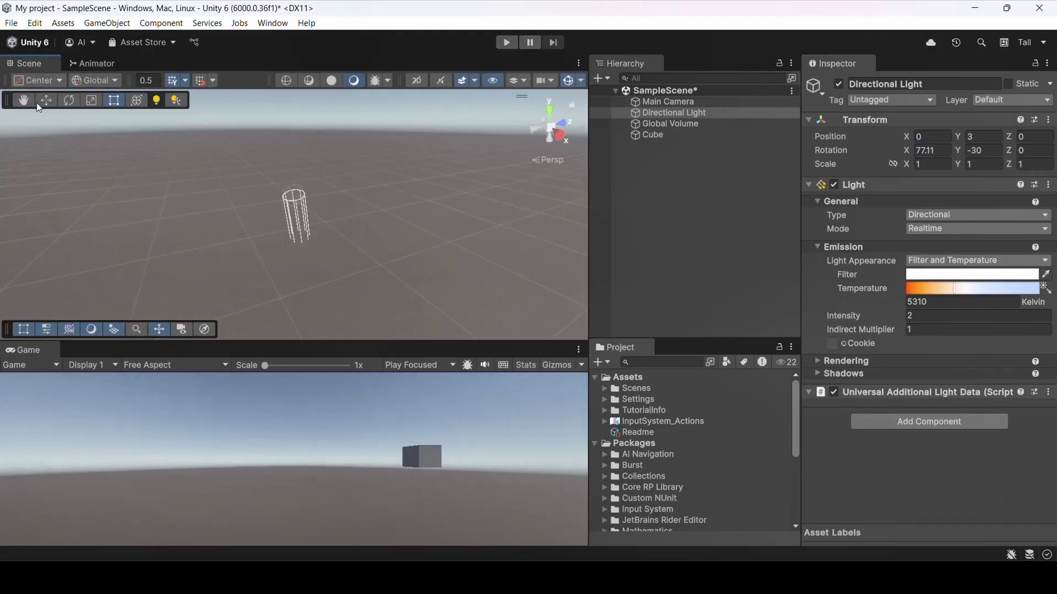
click(103, 63)
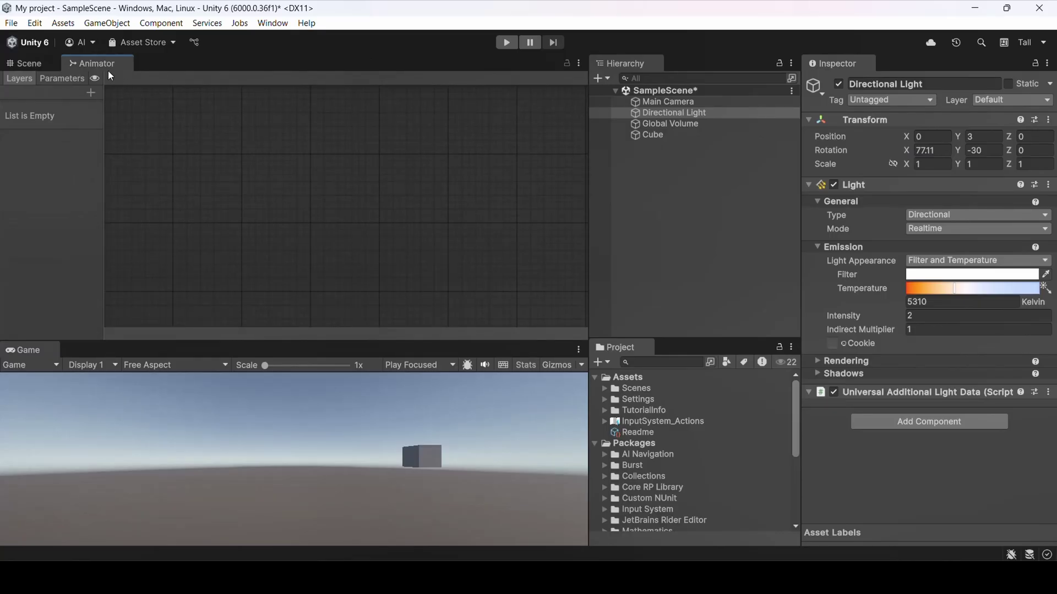
- Dock the Animator with the Game view, move it back beside the Scene view, and show the Scene view
drag(105, 66, 266, 345)
drag(98, 355, 302, 64)
key(ctrl+1)
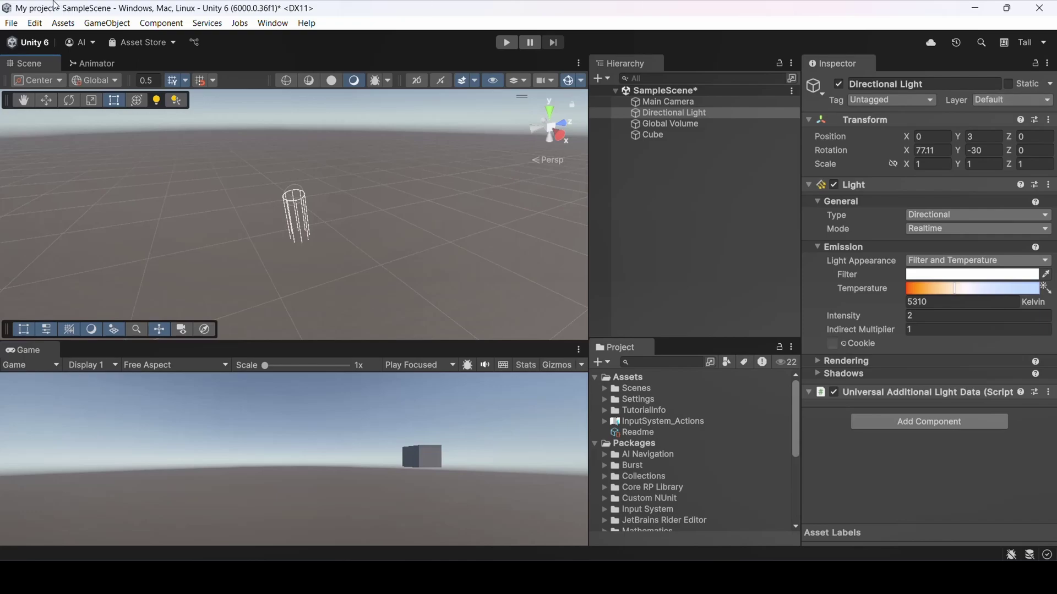
- Choose Visual Studio 2022 [17.14.36203] as the External Script Editor in the editor preferences and close them
click(15, 24)
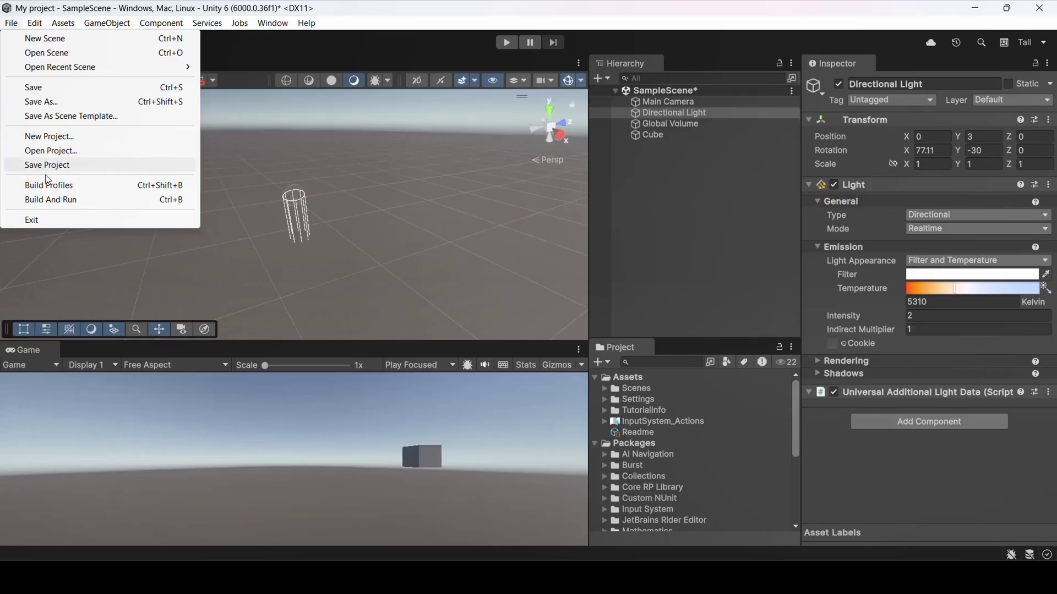
click(48, 26)
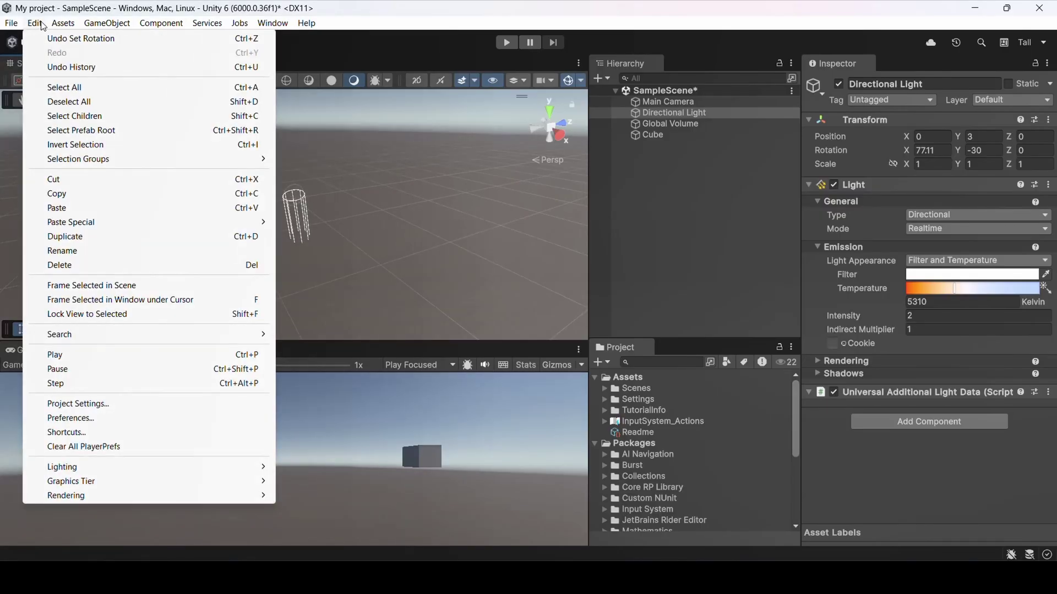
click(82, 419)
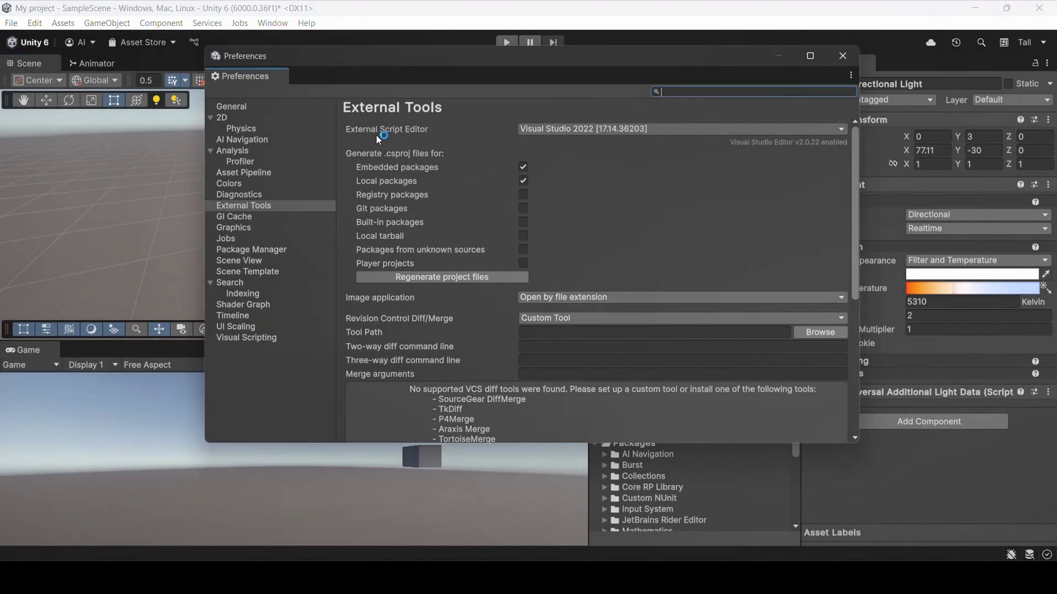
click(599, 130)
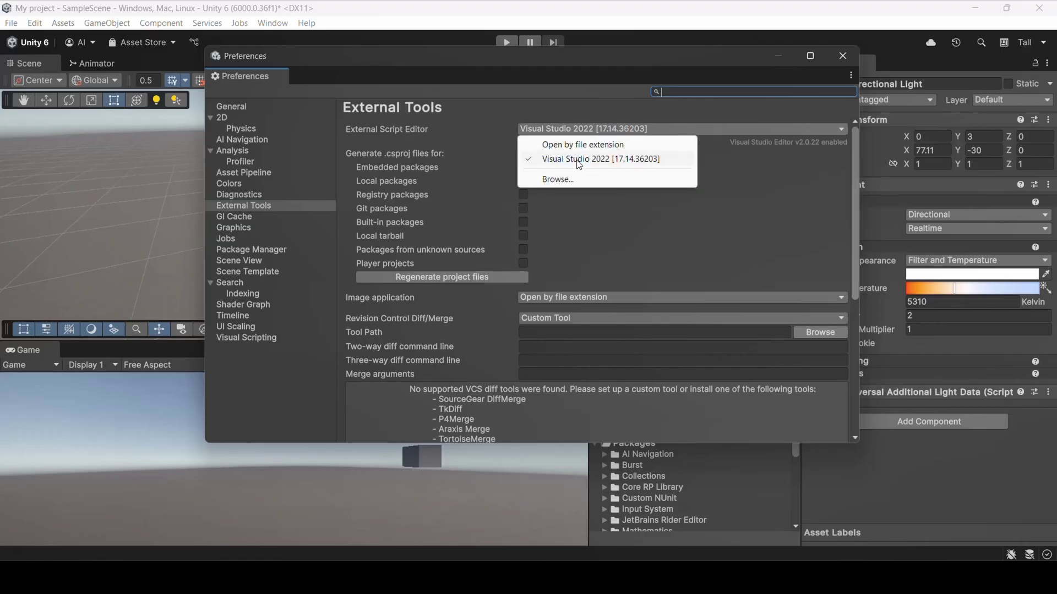
click(603, 160)
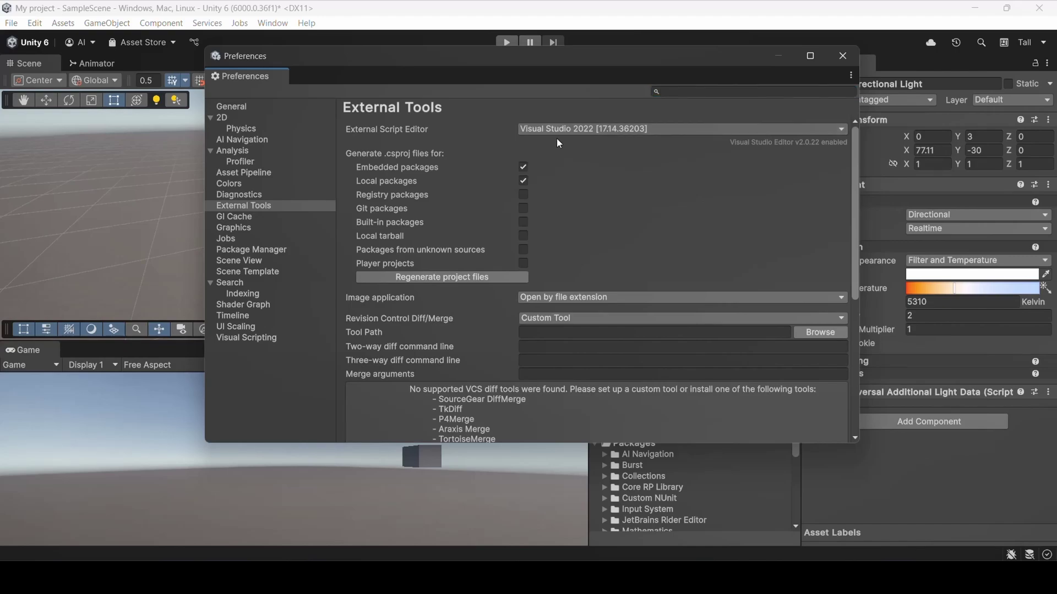
click(841, 59)
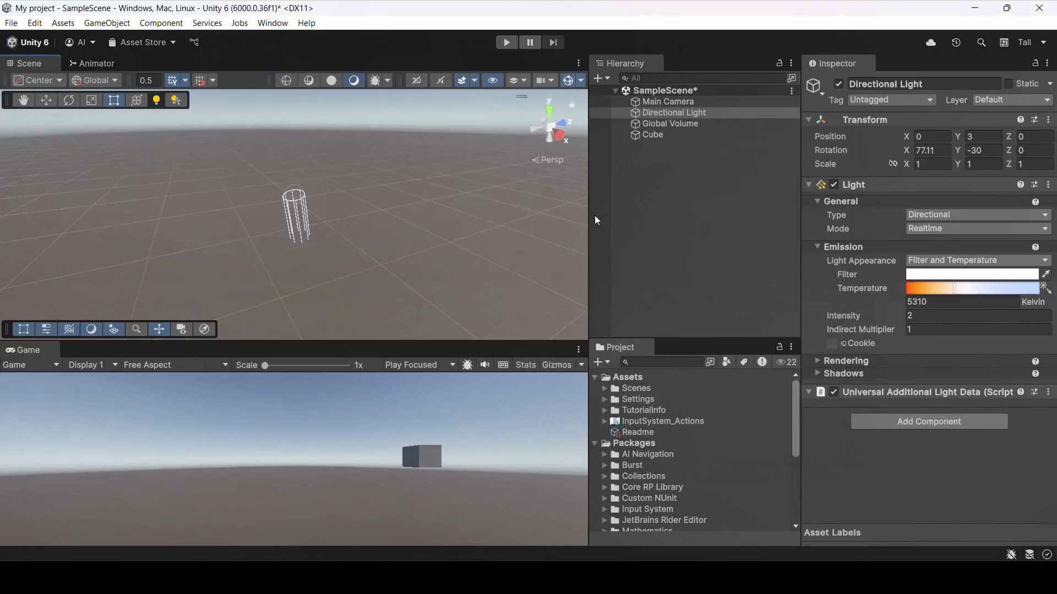
right_click(641, 381)
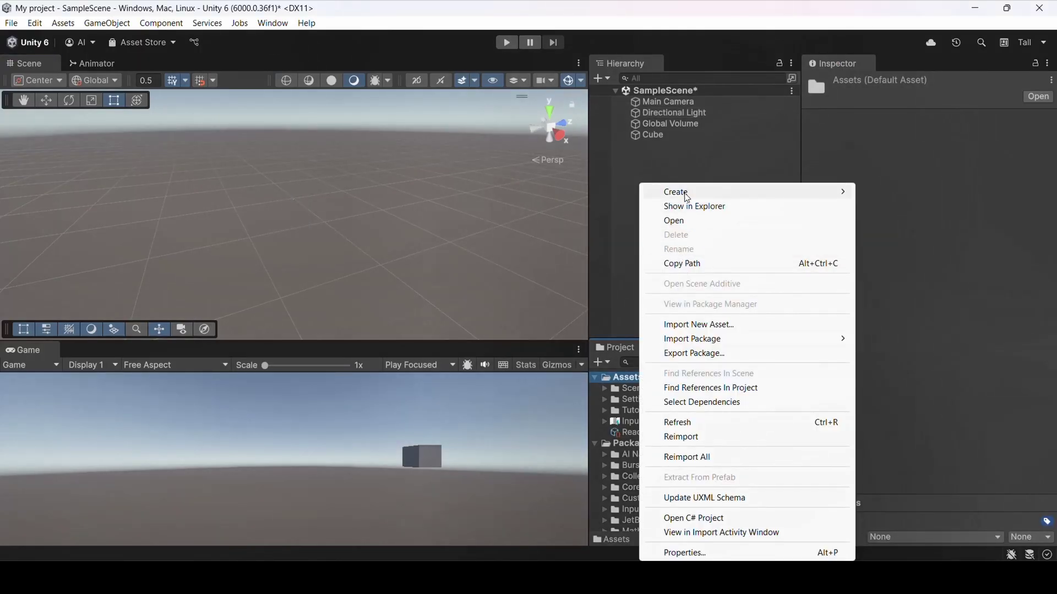
mouse_move(673, 192)
click(728, 170)
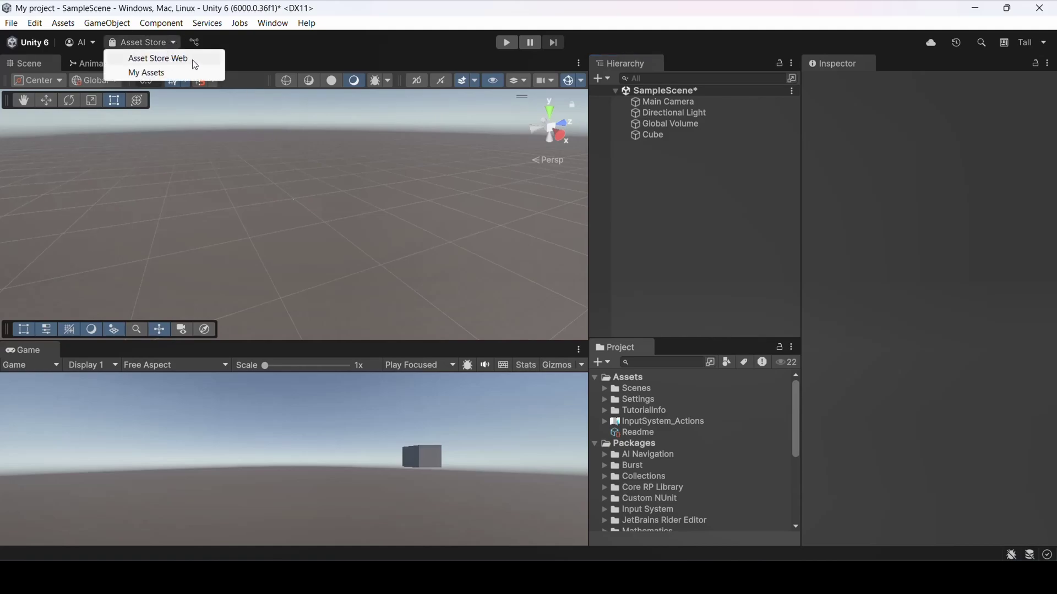
- Open the Unity Asset Store website from the editor and look over its asset categories and home page
click(192, 58)
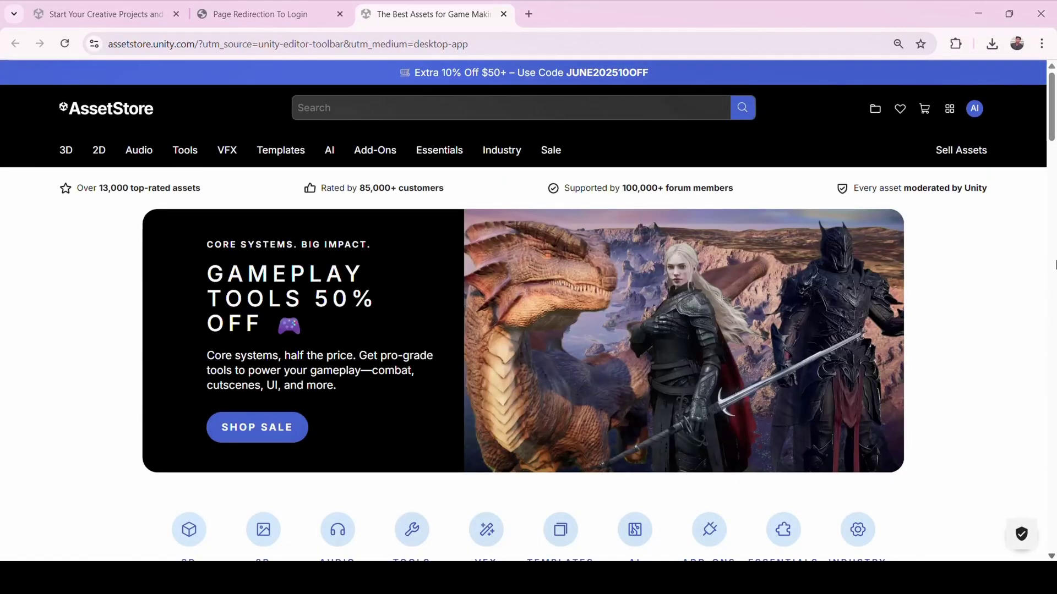
click(974, 111)
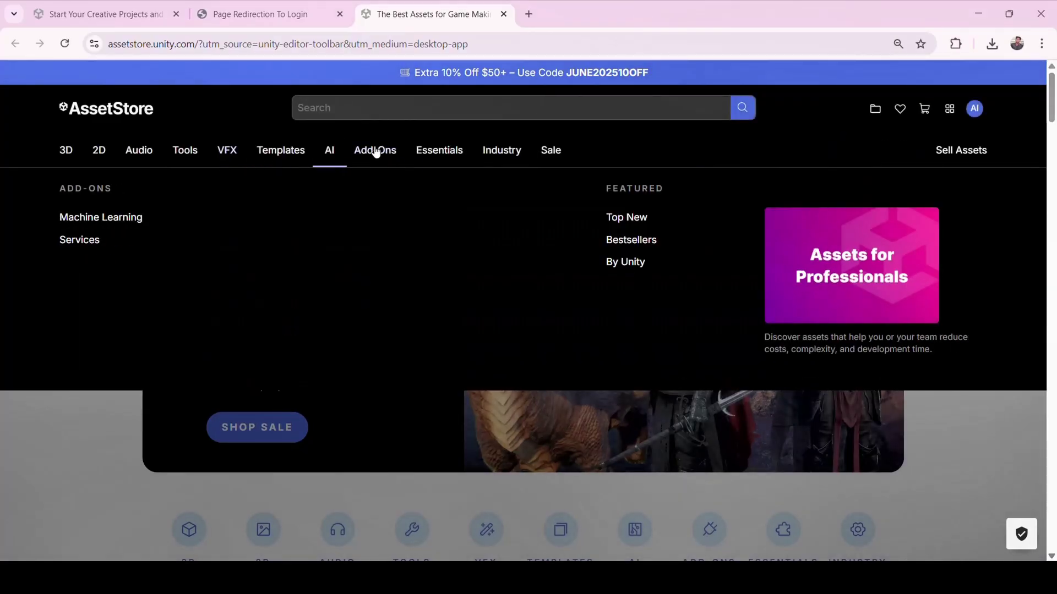
mouse_move(185, 150)
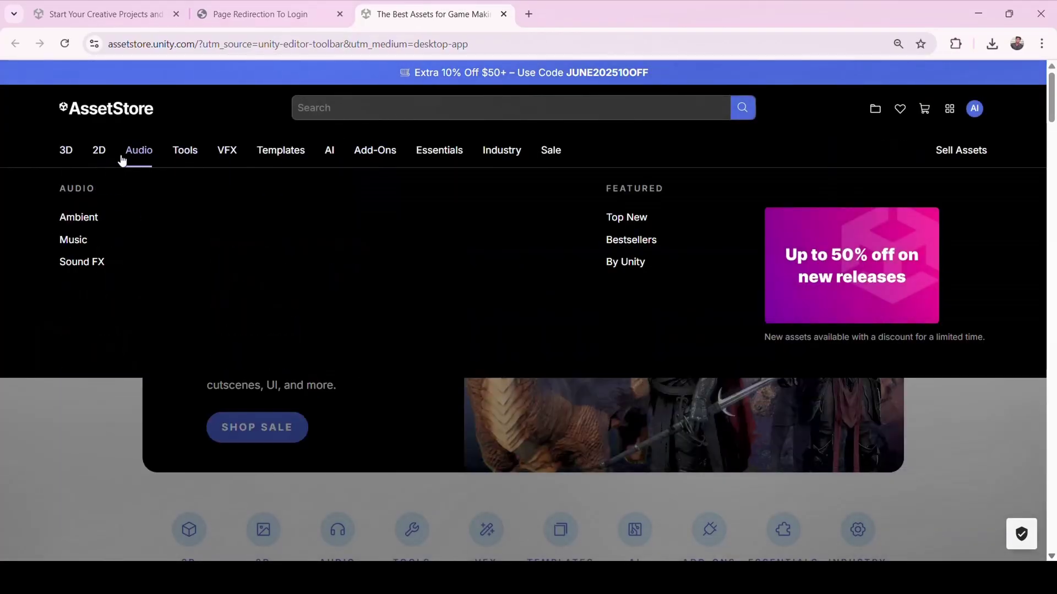
mouse_move(329, 150)
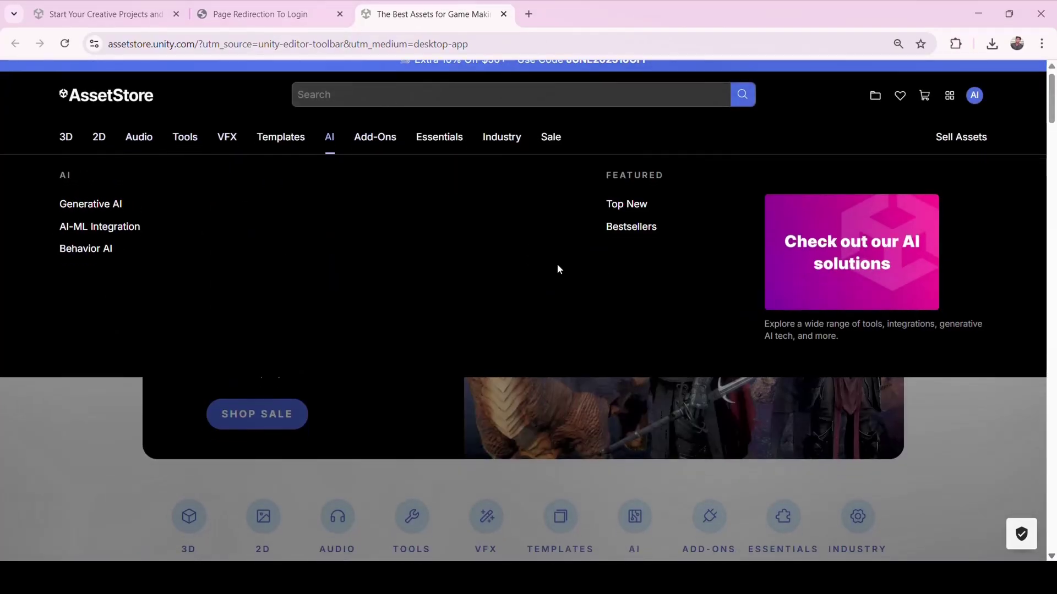
scroll(607, 288, down, 9)
scroll(627, 287, up, 9)
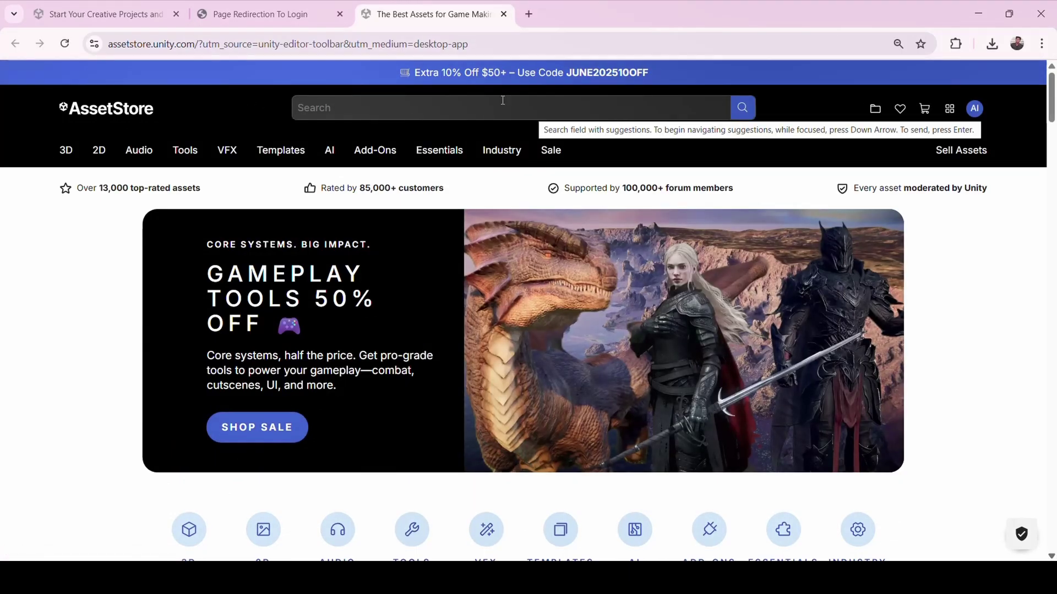
- Search the Asset Store for "unity template" and filter the results to free assets
click(502, 101)
text(unity template)
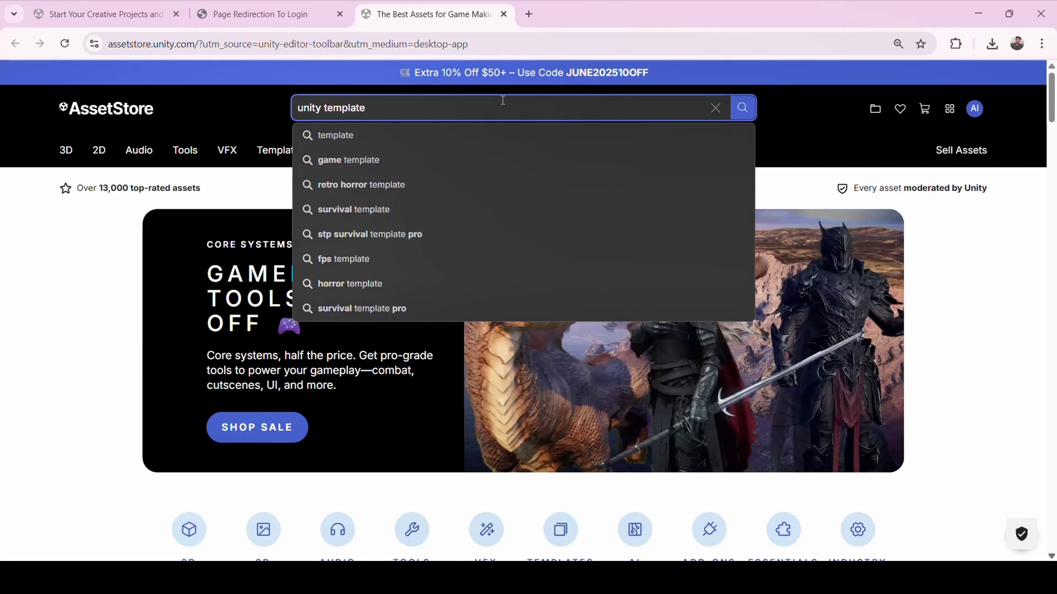
key(Return)
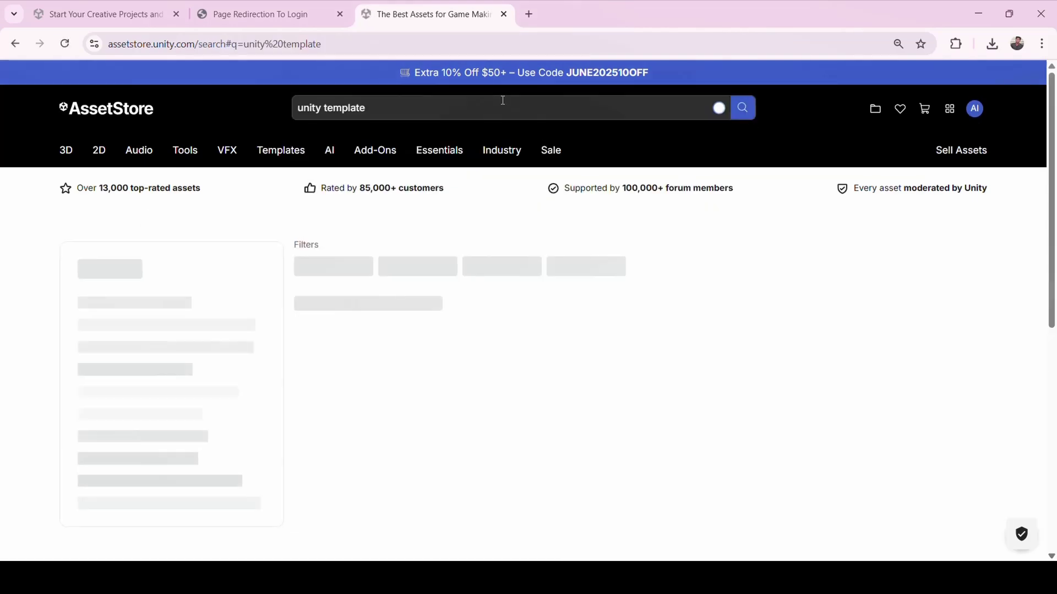
scroll(550, 288, down, 5)
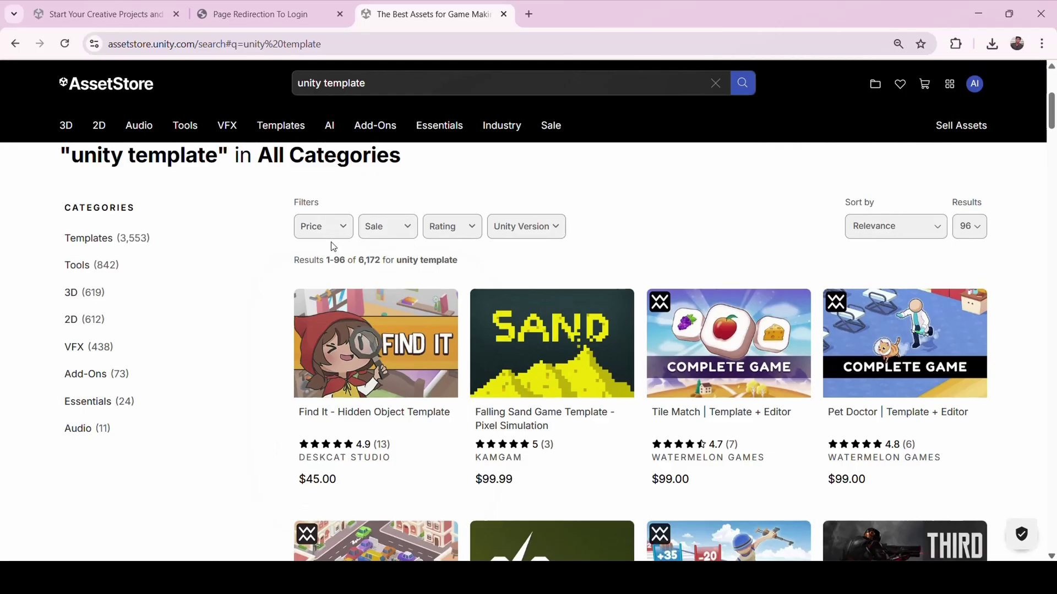
click(343, 226)
click(343, 258)
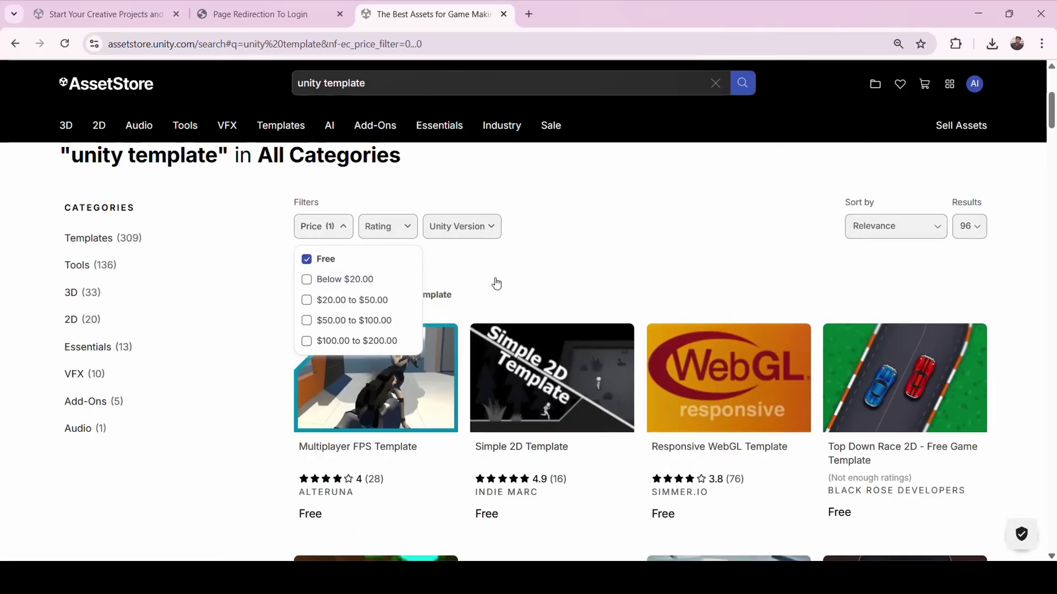
click(489, 252)
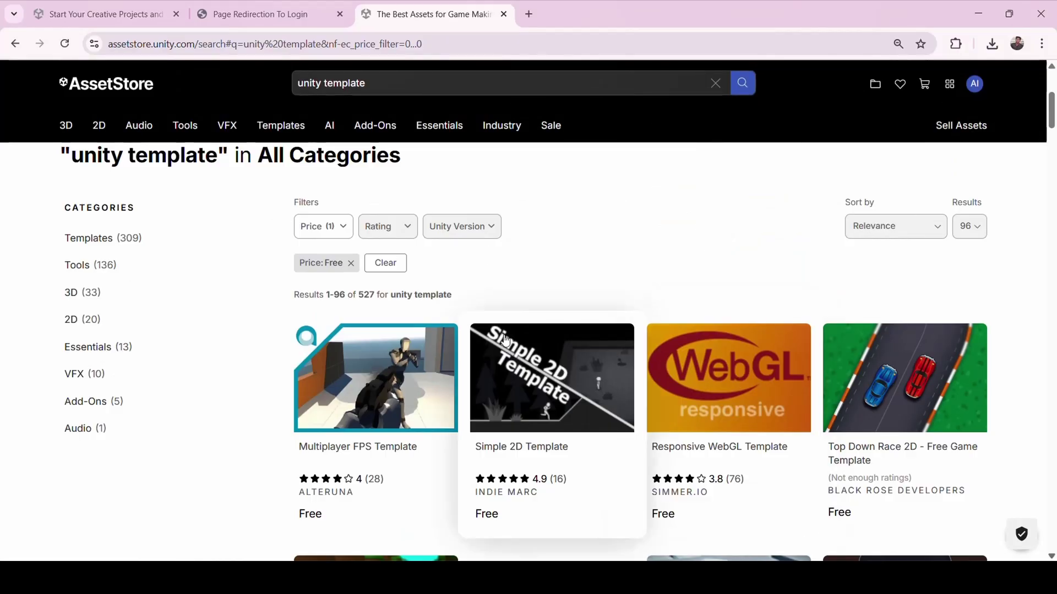
- Search the Asset Store for "unity standard assets" using the matching suggestion
scroll(502, 330, up, 3)
scroll(503, 330, up, 3)
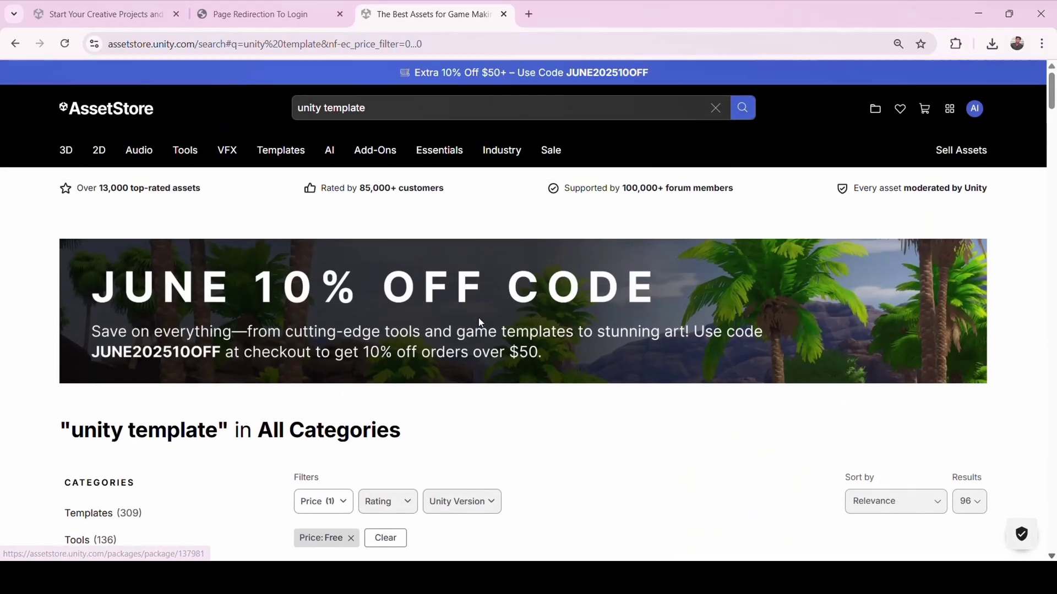
double_click(335, 108)
text(stand)
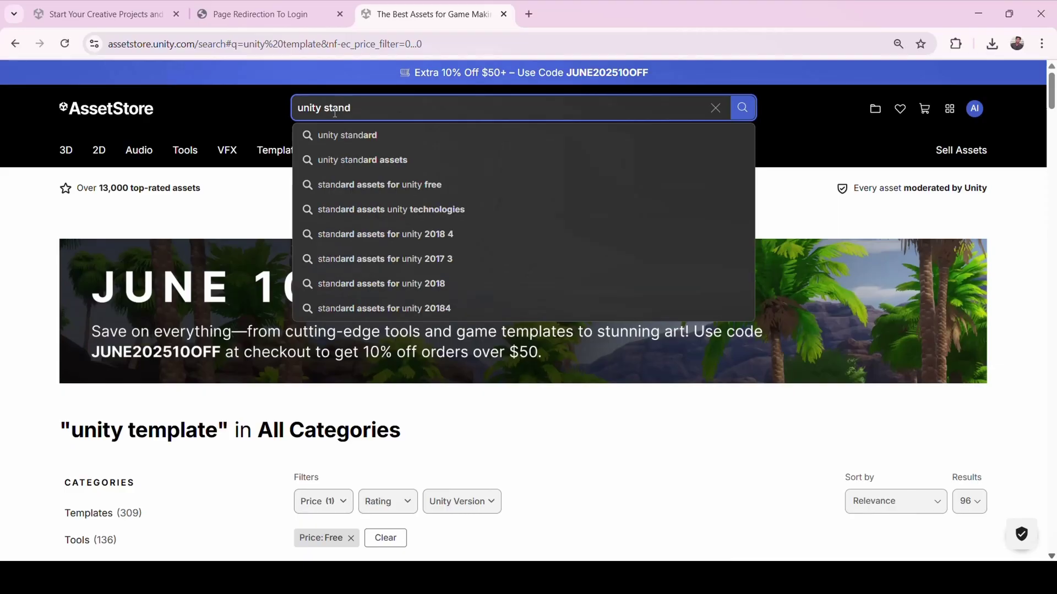
click(398, 159)
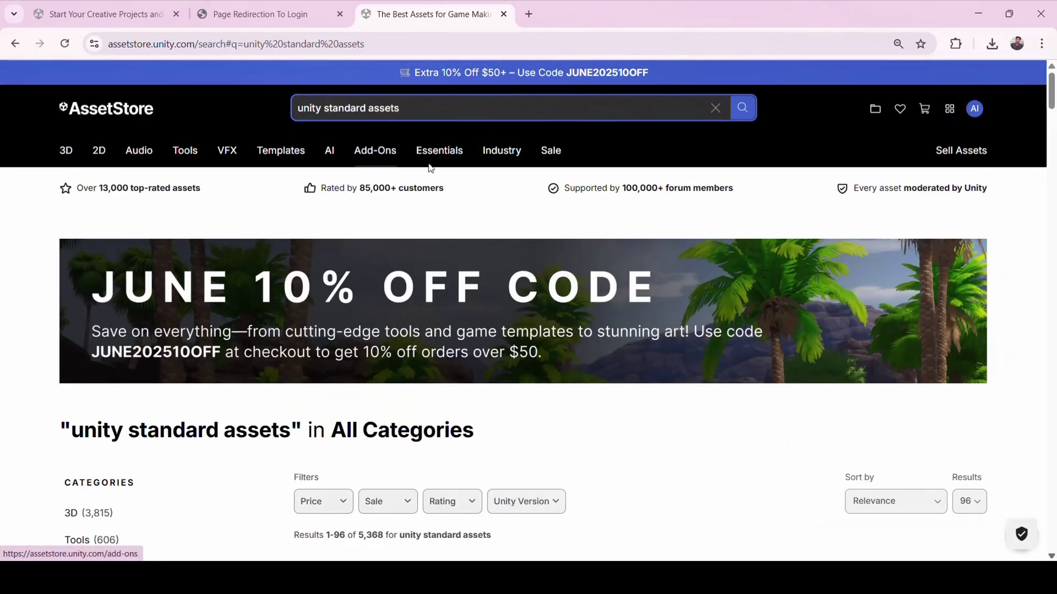
- Open the free Starter Assets - ThirdPerson asset from the search results and look over its page
scroll(702, 232, down, 5)
scroll(701, 232, down, 10)
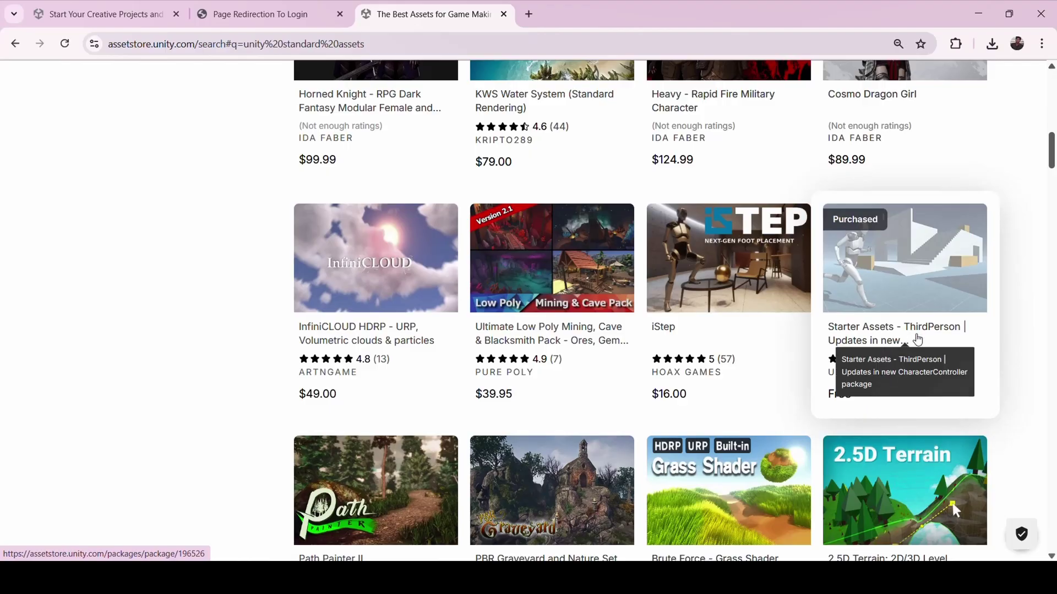
click(876, 336)
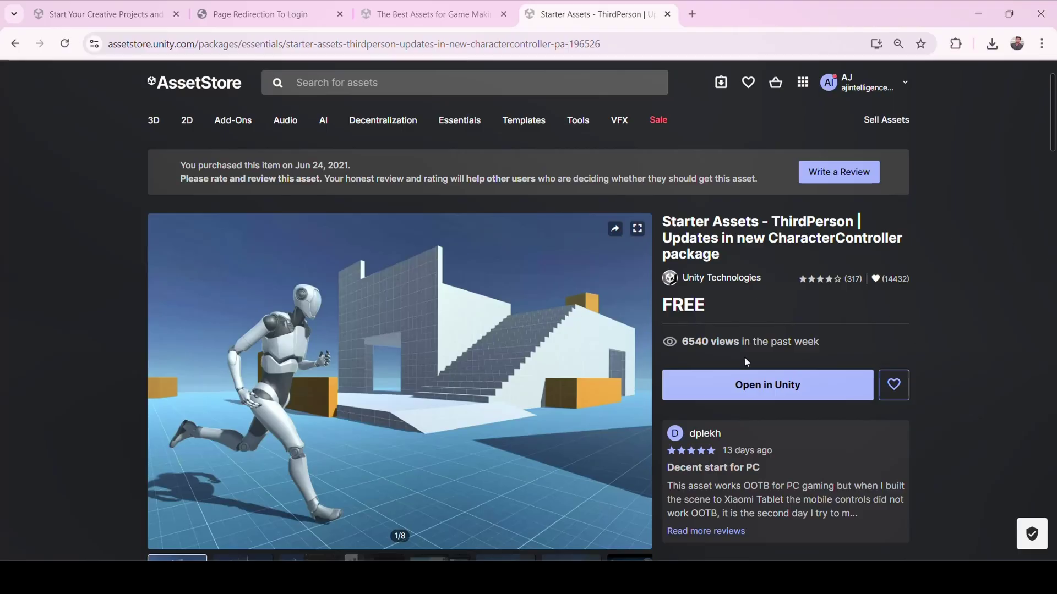
scroll(819, 363, down, 1)
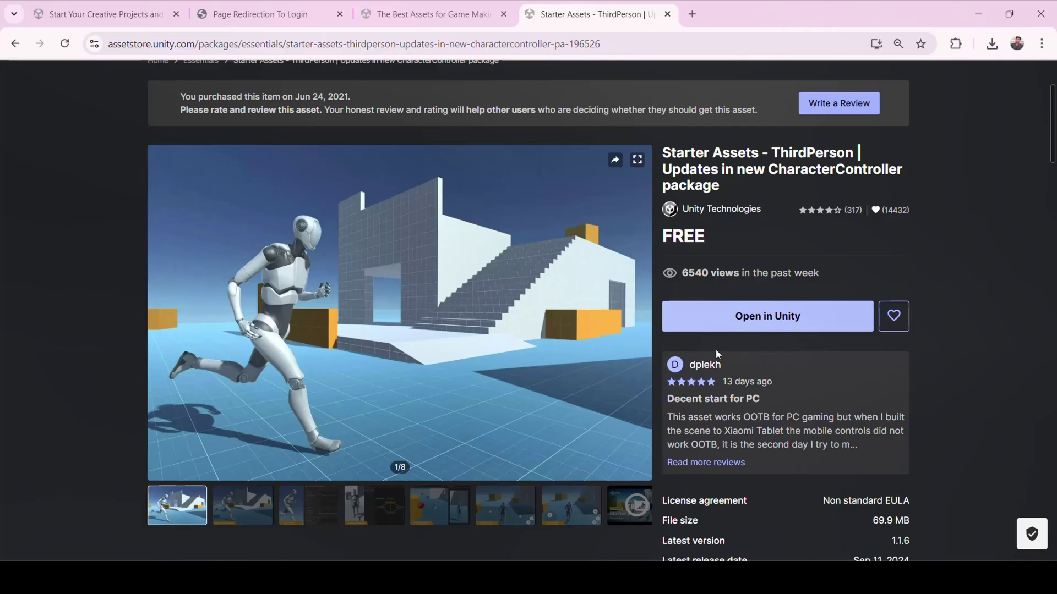
scroll(717, 351, up, 3)
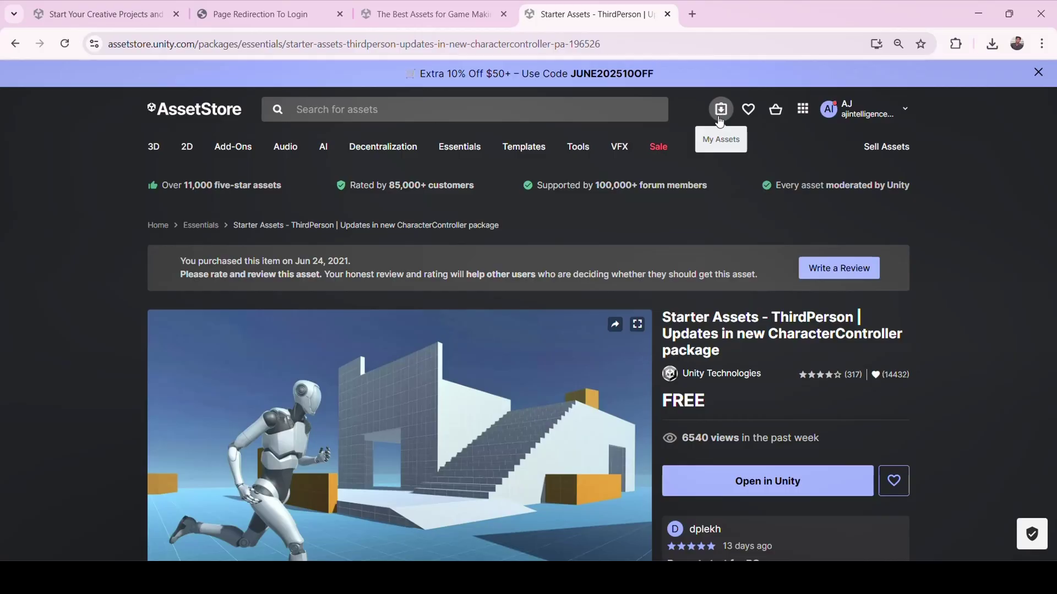
- Look over the purchased packages in My Assets and return to the Starter Assets - ThirdPerson page
click(721, 112)
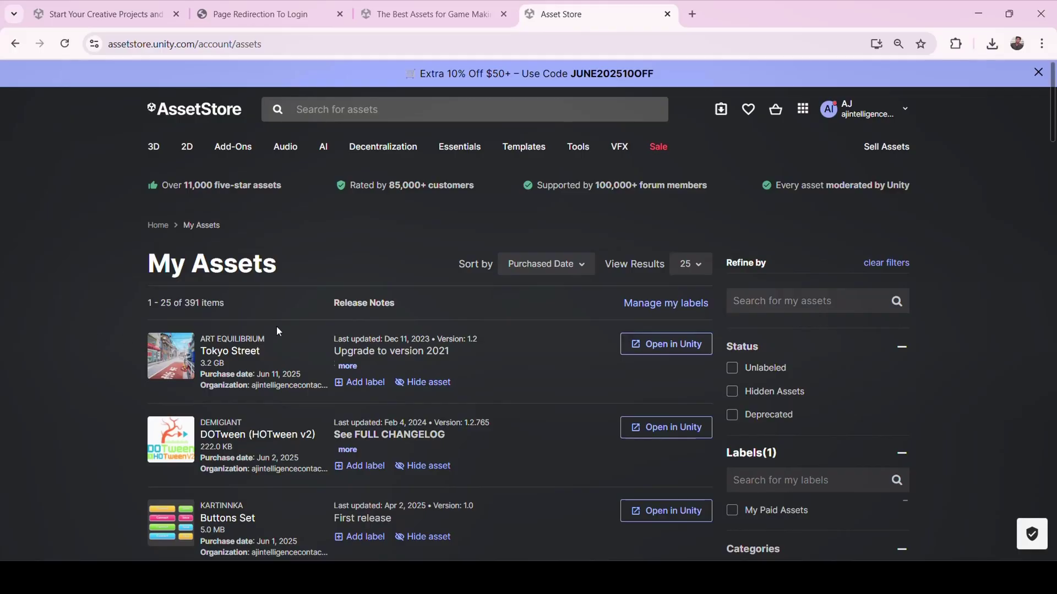
scroll(427, 173, down, 4)
scroll(428, 173, up, 4)
click(15, 44)
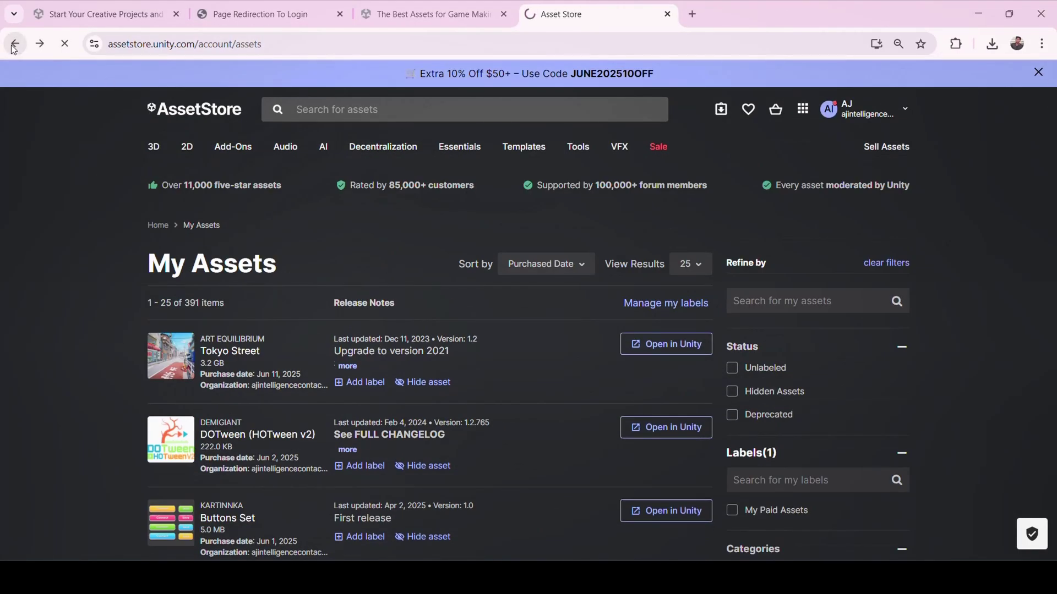
- Open the Starter Assets - ThirdPerson package in the Unity Editor's Package Manager and download it
scroll(750, 274, down, 1)
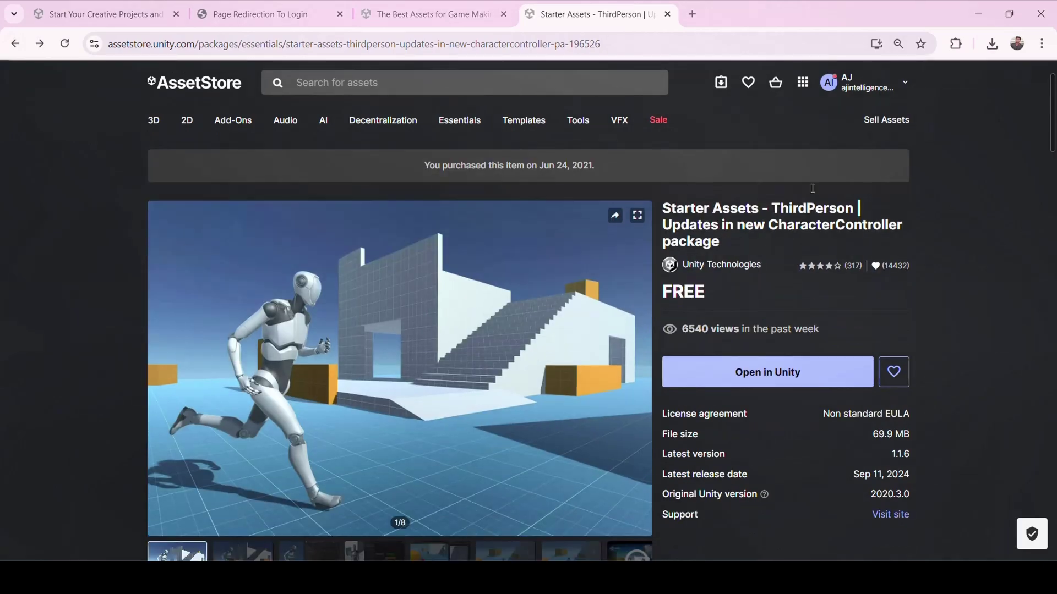
click(762, 395)
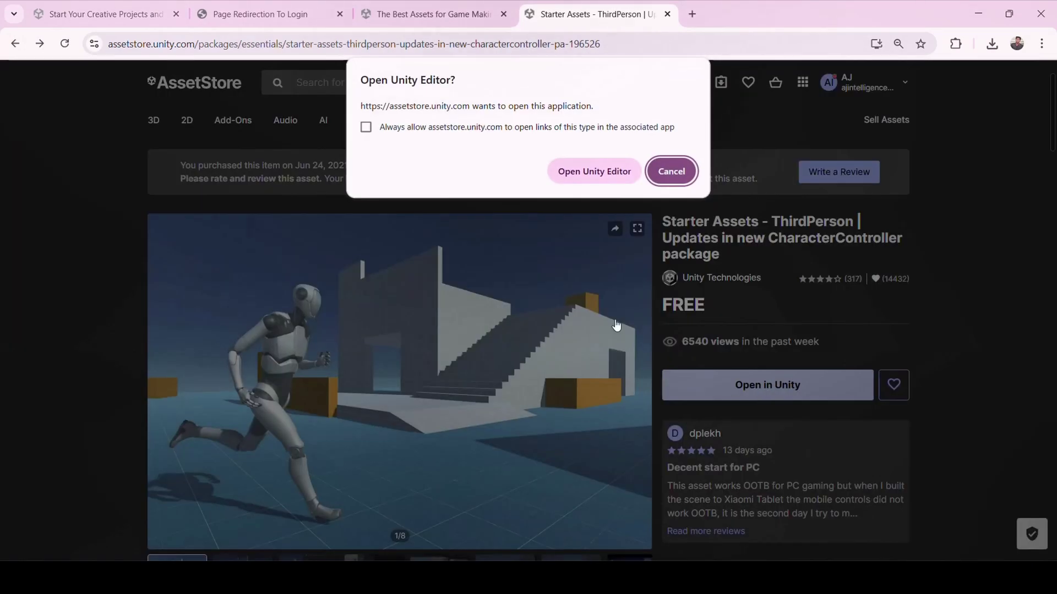
click(582, 165)
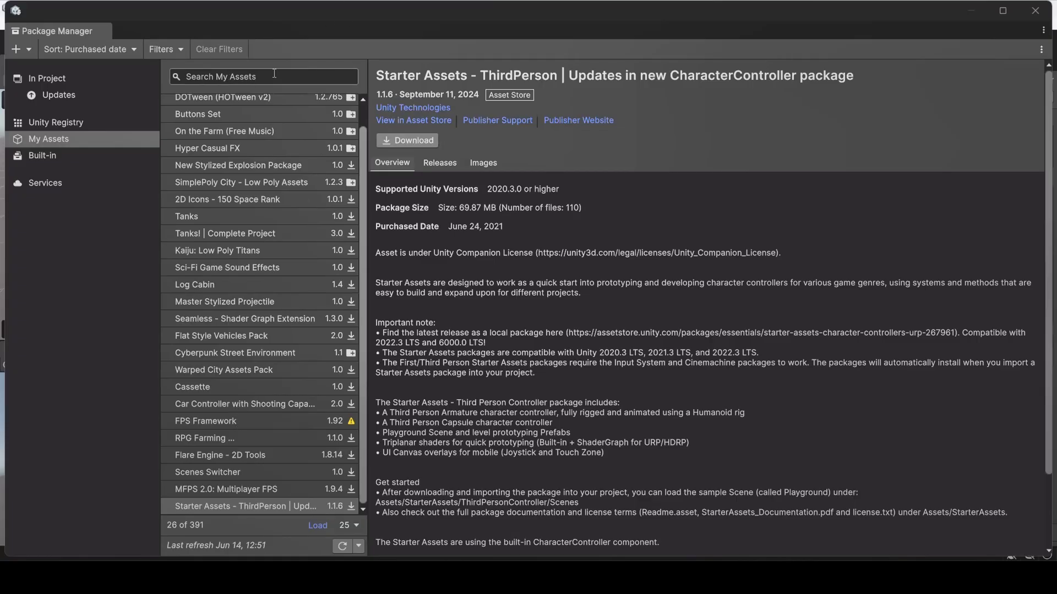
click(426, 138)
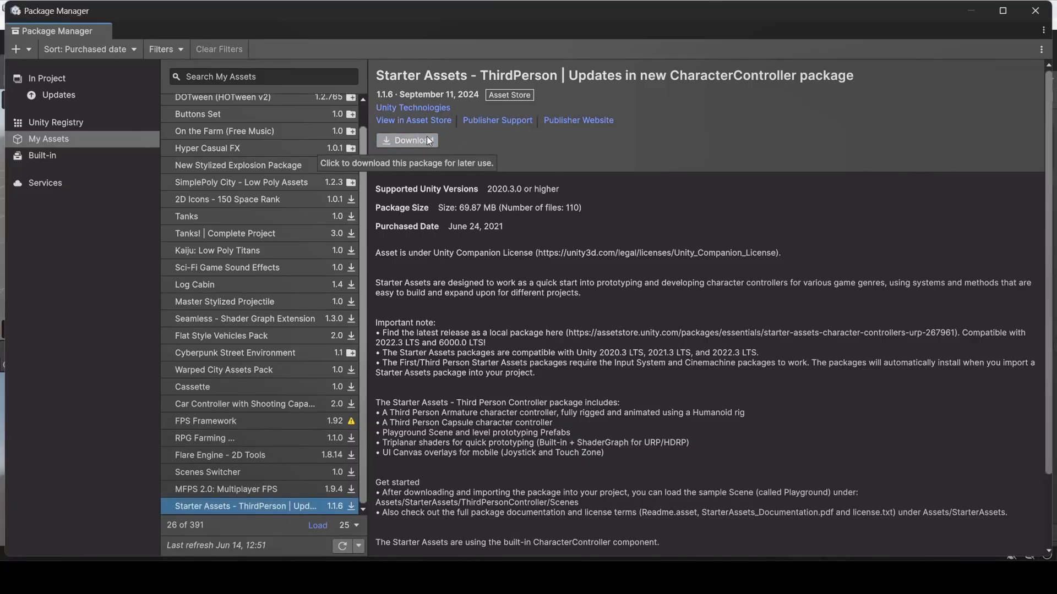
click(428, 139)
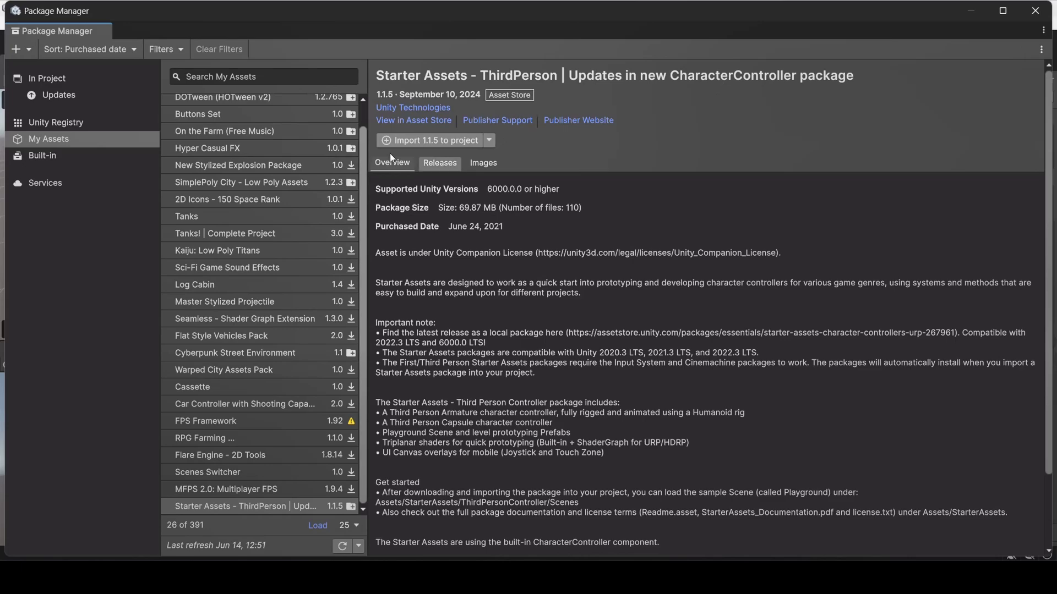
- Import Starter Assets - ThirdPerson 1.1.5 into the project with all its files, installing or upgrading its package dependencies
click(438, 141)
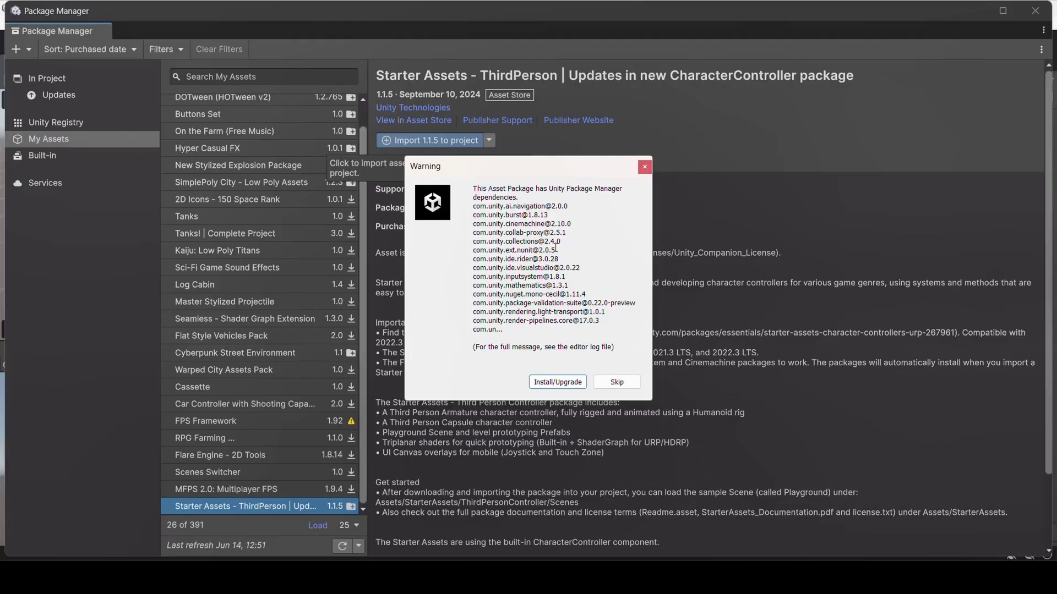
click(562, 383)
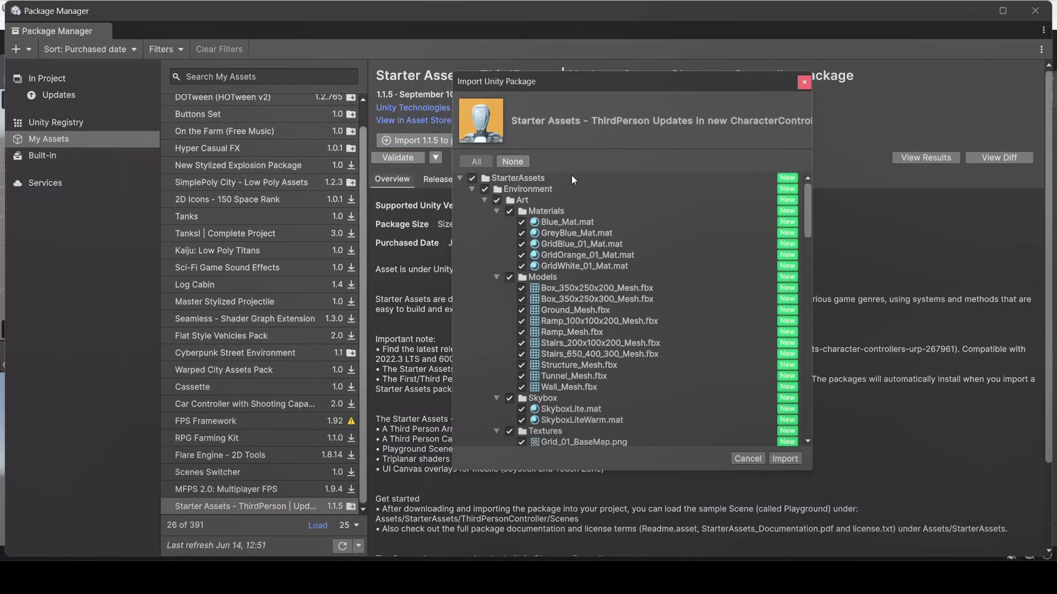
drag(633, 89, 598, 86)
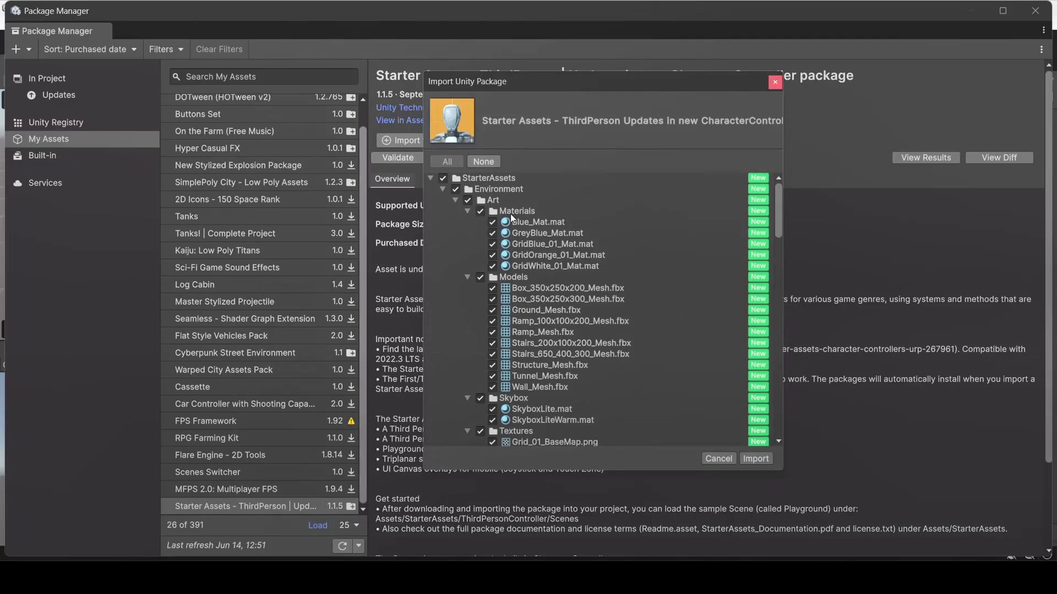
scroll(530, 249, down, 10)
scroll(537, 243, down, 5)
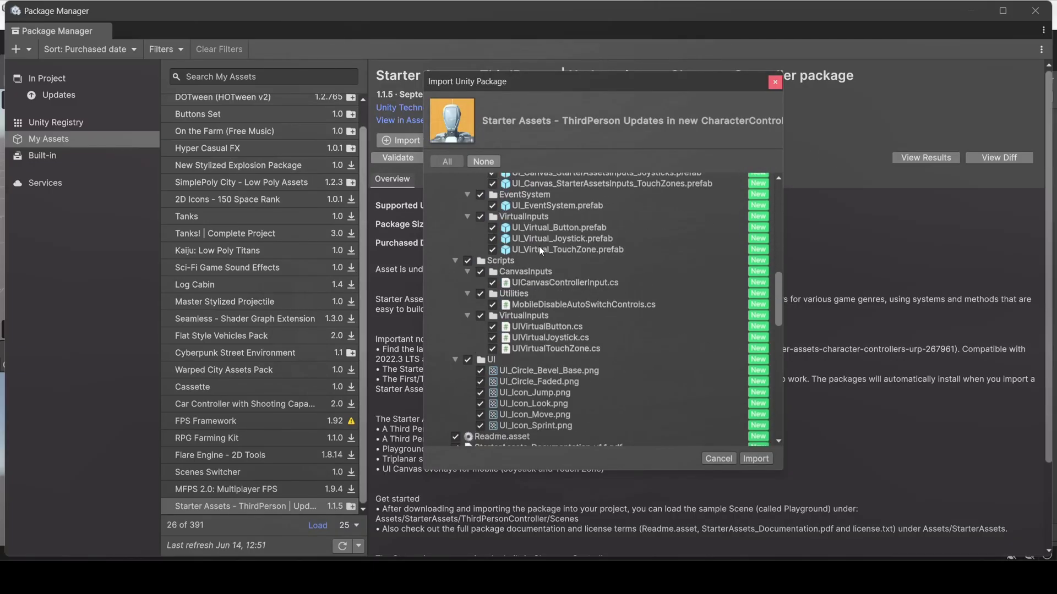
scroll(540, 246, up, 15)
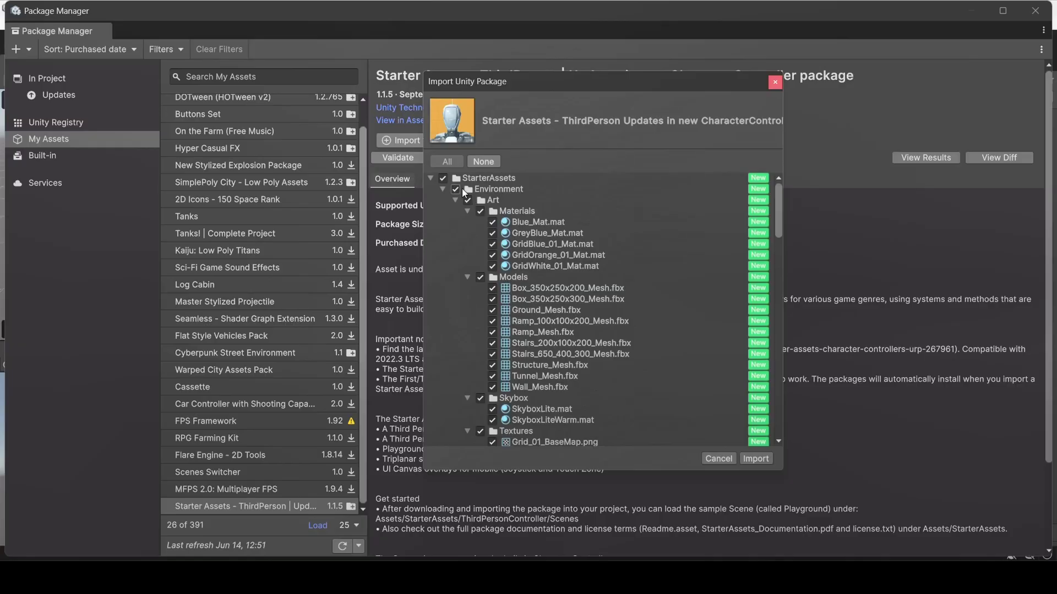
click(755, 459)
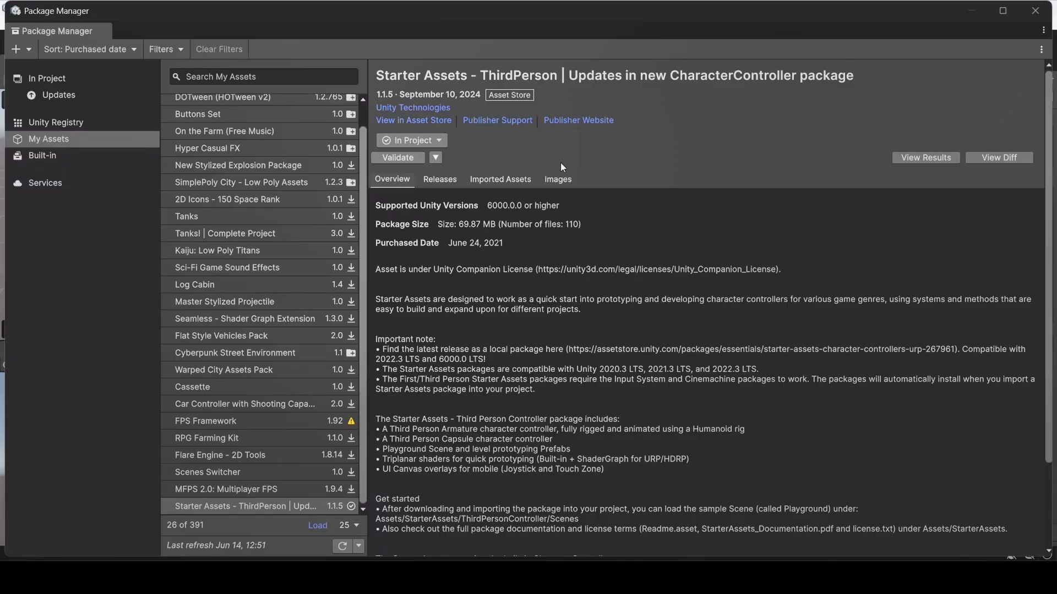
- Close the Package Manager and examine the contents of the imported StarterAssets folder in the project
click(1032, 18)
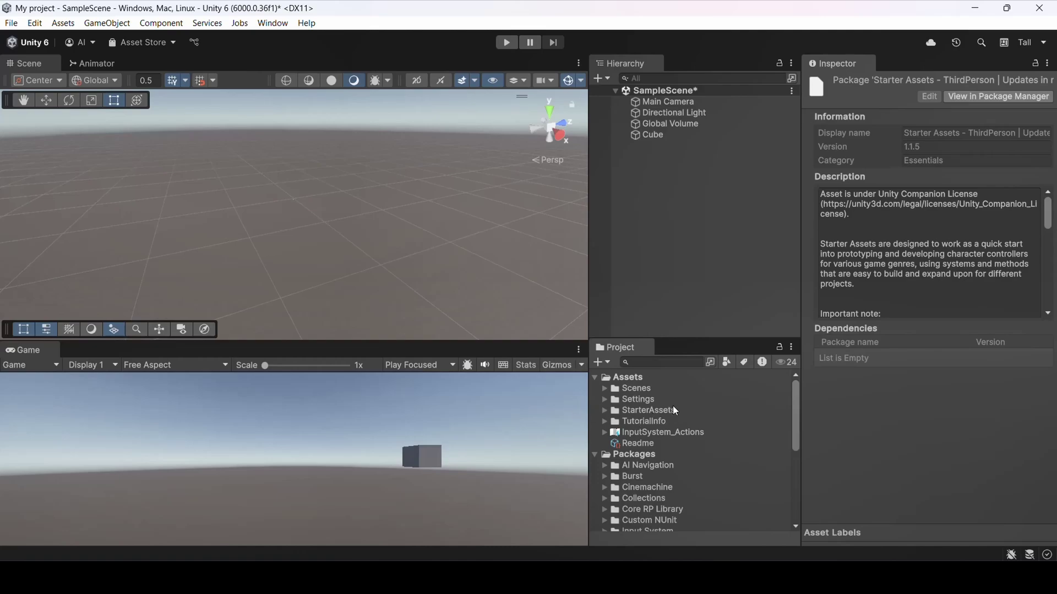
click(604, 410)
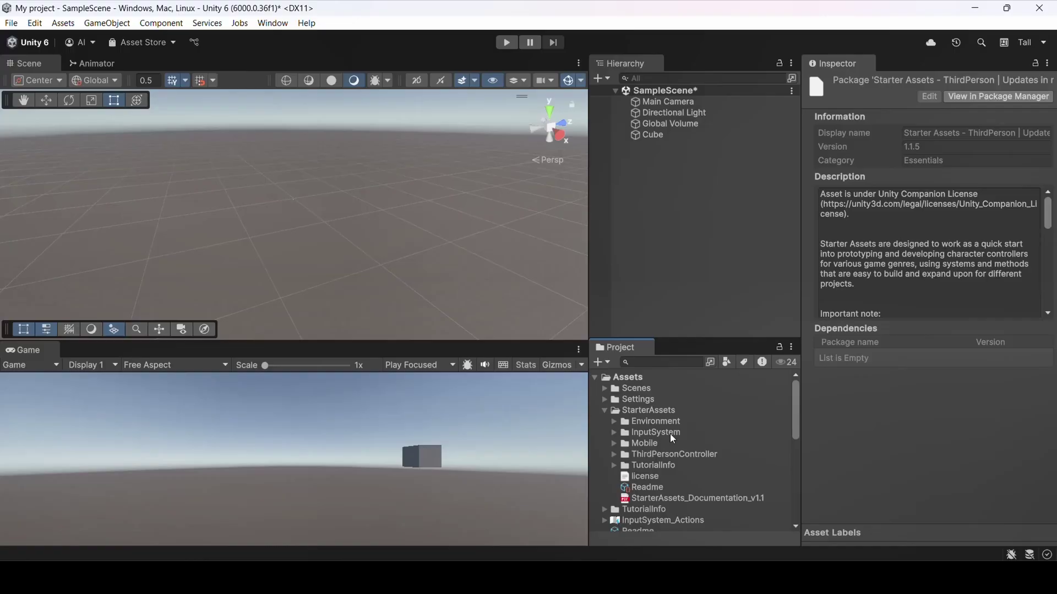
scroll(674, 443, down, 2)
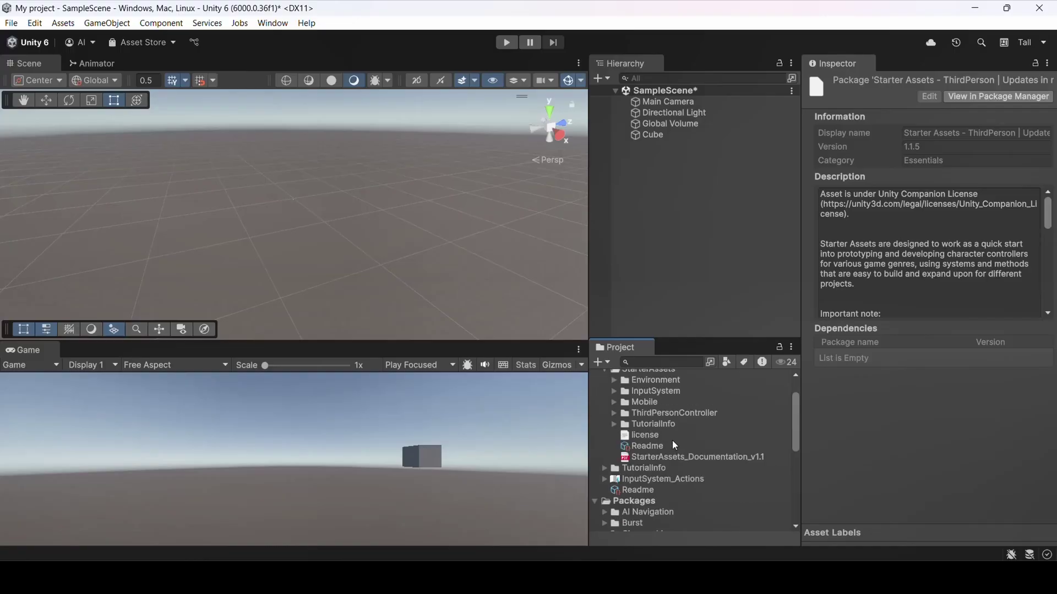
scroll(667, 435, up, 2)
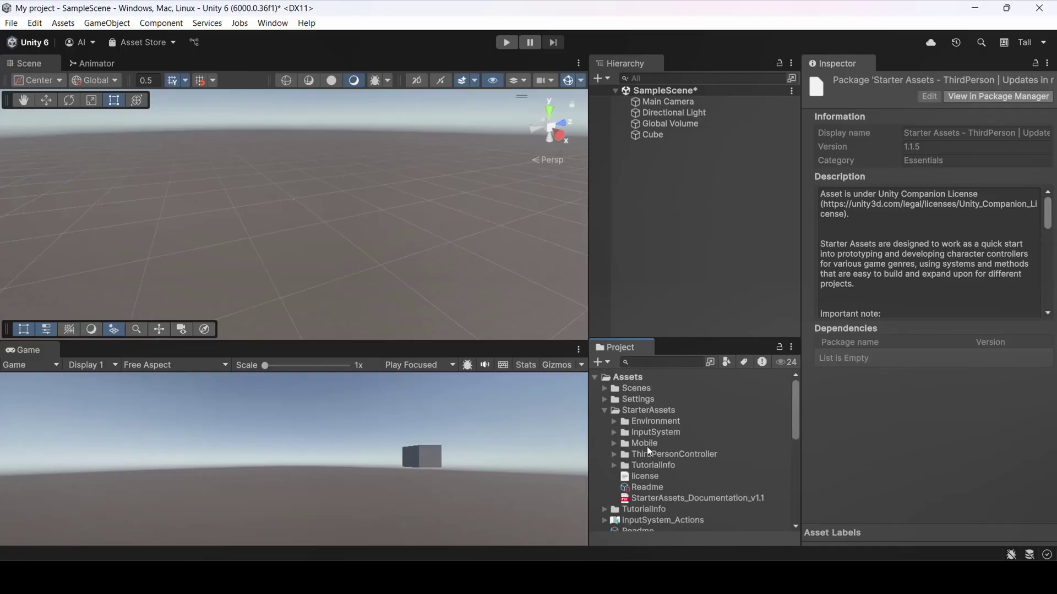
- Open the Playground scene from the ThirdPersonController Scenes folder without saving the changes to SampleScene
click(614, 455)
scroll(680, 451, down, 2)
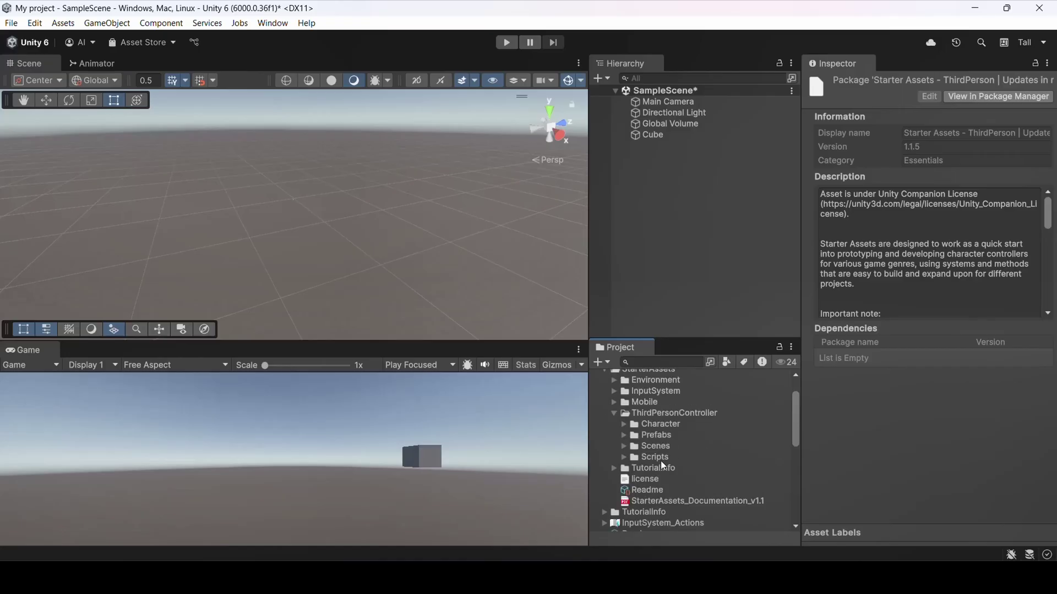
click(624, 446)
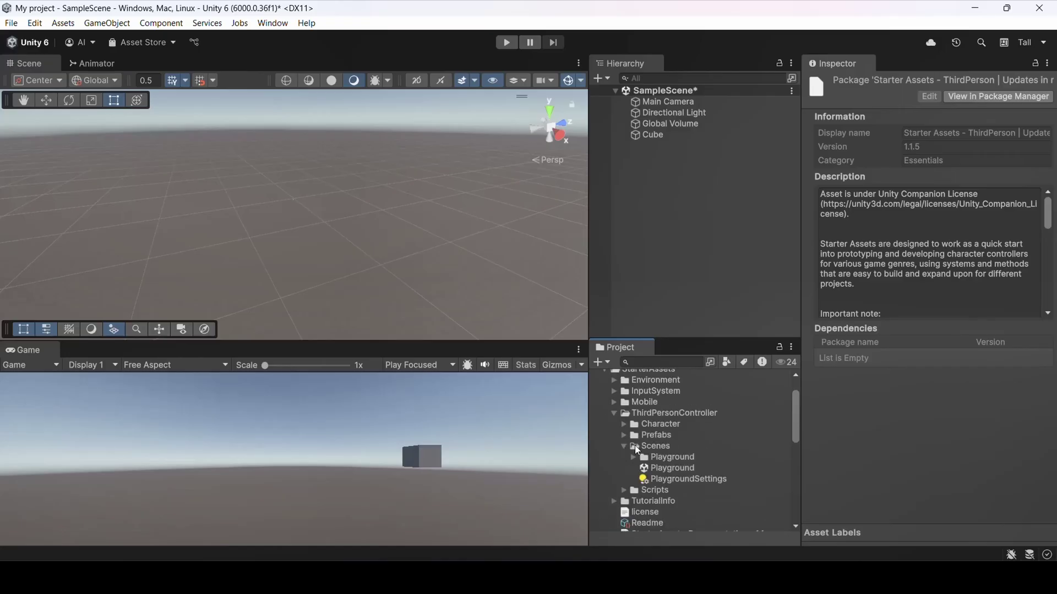
double_click(665, 469)
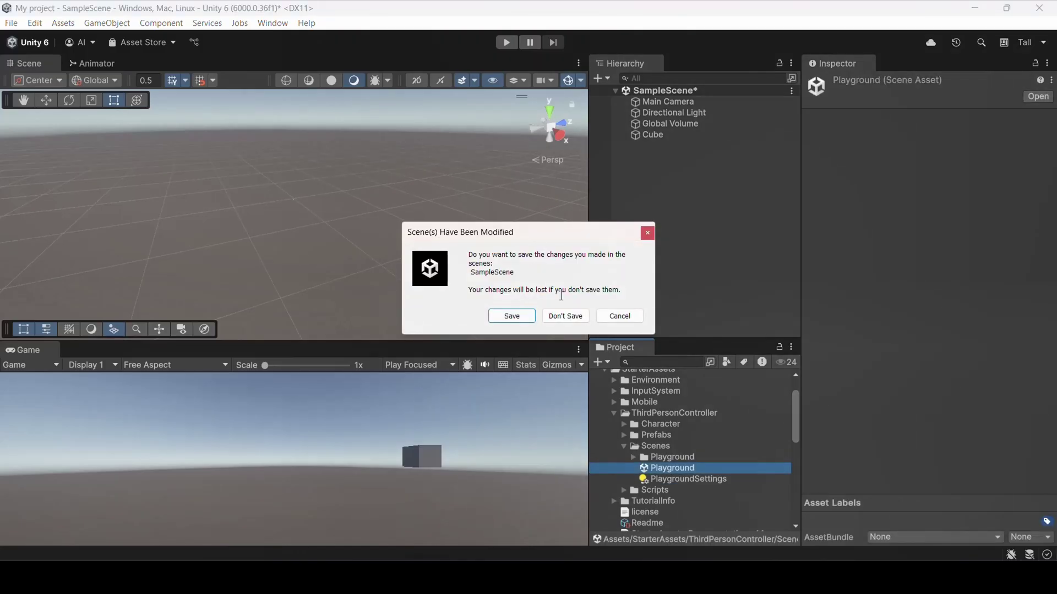
click(567, 316)
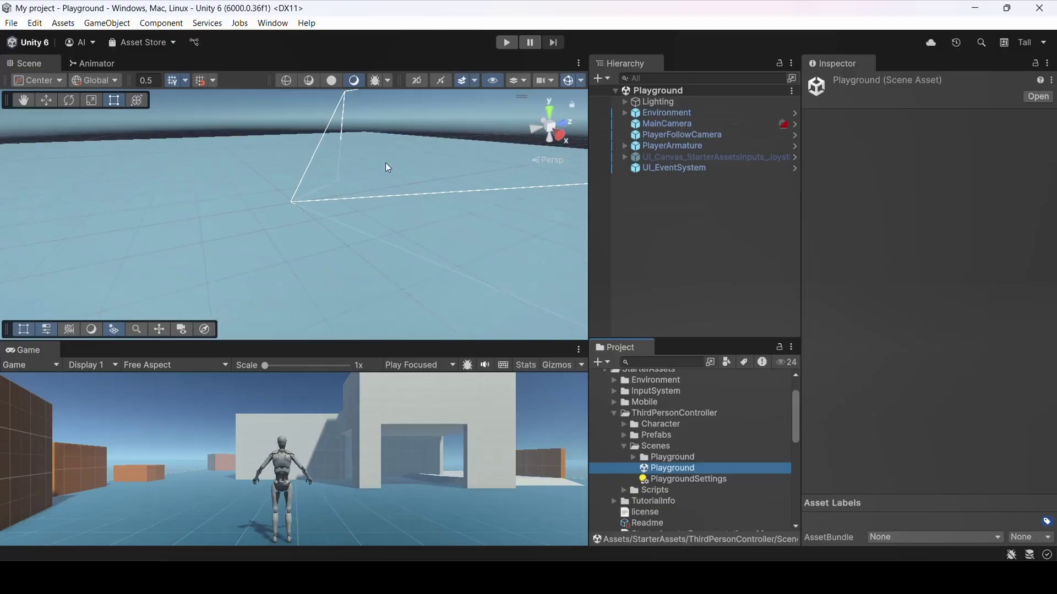
- Frame PlayerArmature in the Scene view and examine the Playground surroundings and the character's components
scroll(382, 167, down, 3)
right_drag(408, 178, 219, 241)
scroll(314, 197, down, 10)
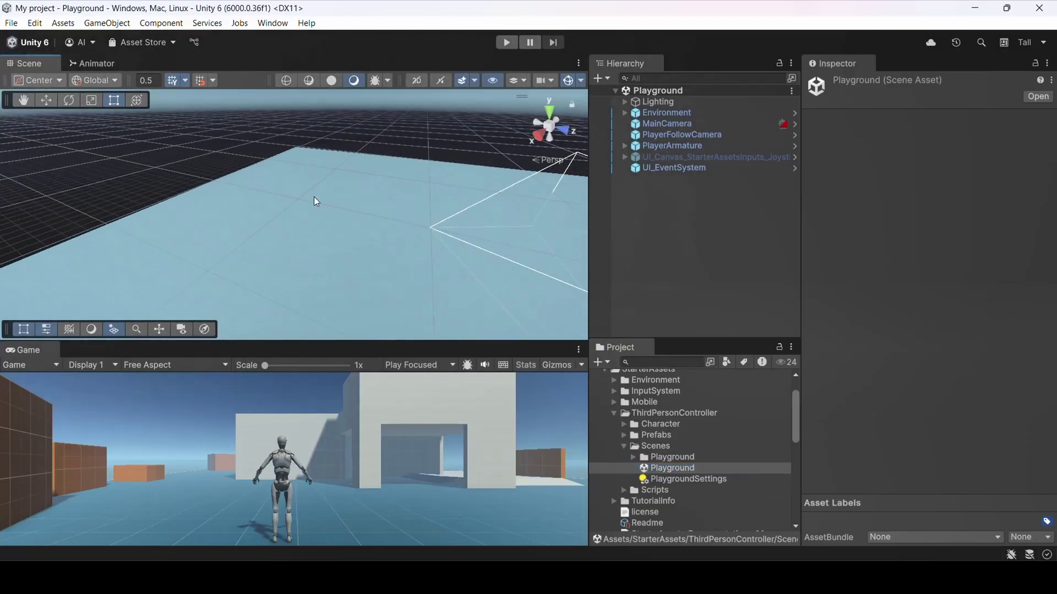
right_drag(338, 210, 325, 248)
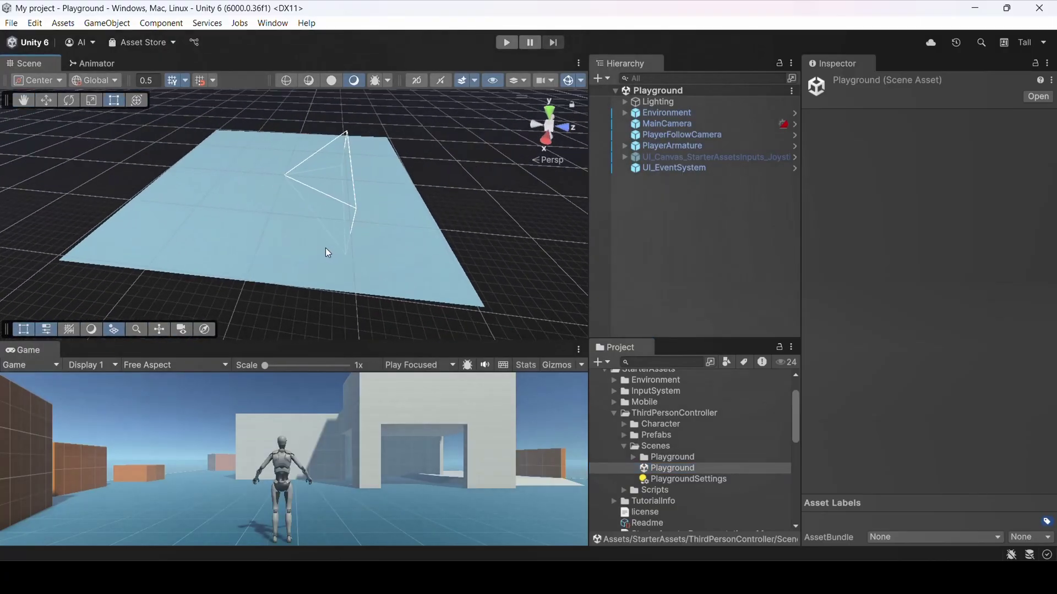
click(672, 148)
double_click(669, 147)
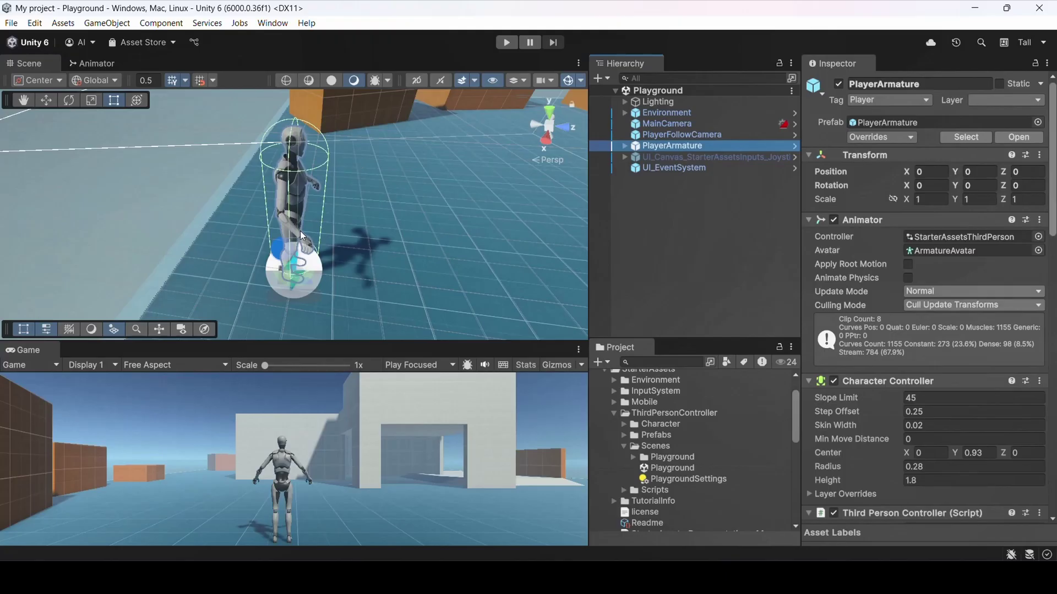
right_drag(358, 160, 306, 196)
scroll(305, 192, down, 3)
right_drag(271, 194, 449, 240)
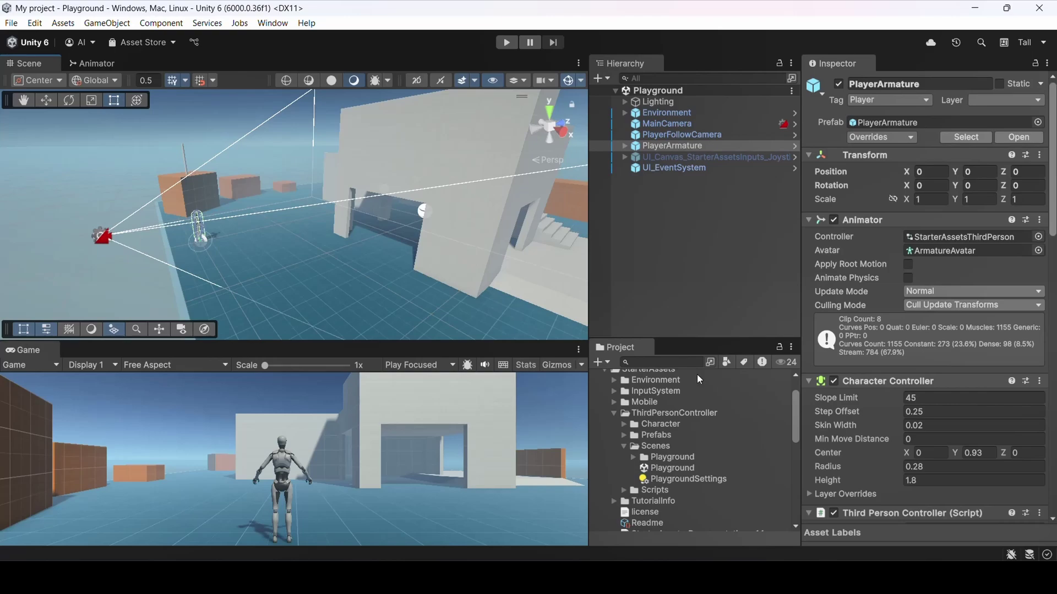
scroll(879, 258, down, 3)
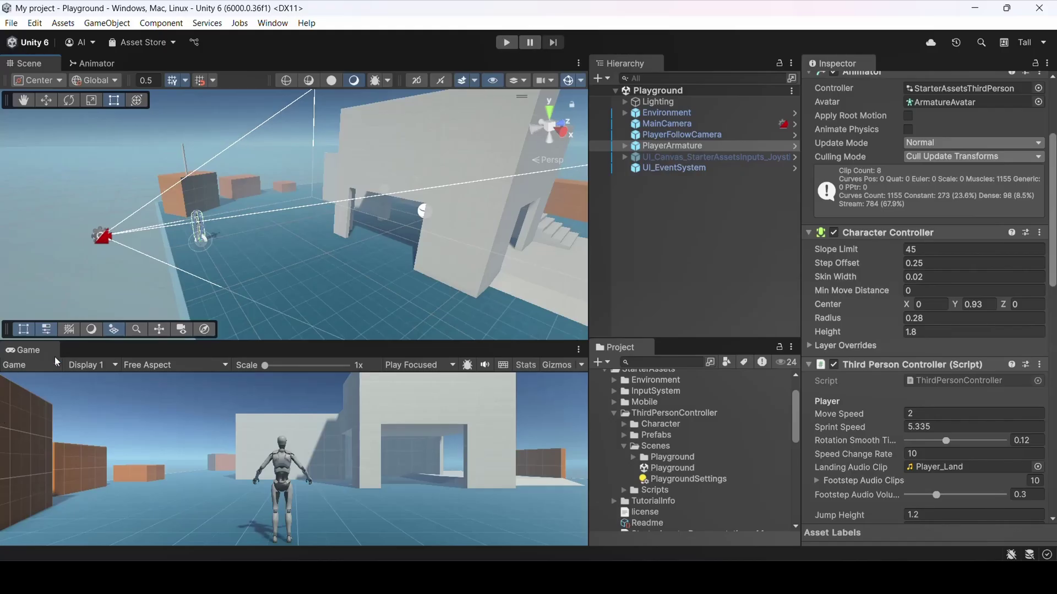
- Set the Game view to Play Maximized, play-test the scene by walking the character forward, and stop the game
click(432, 365)
click(443, 394)
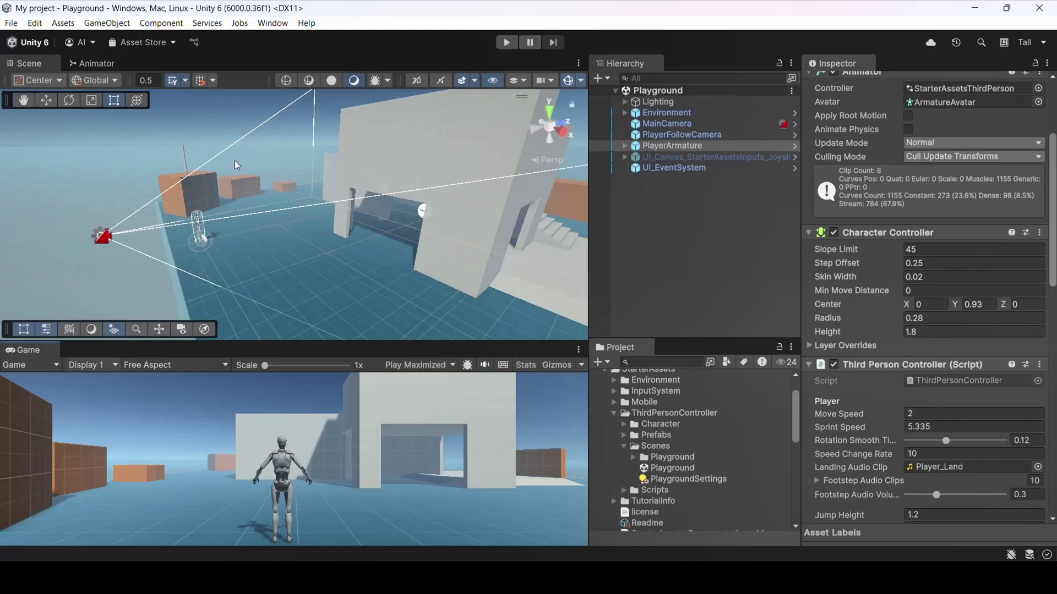
click(507, 43)
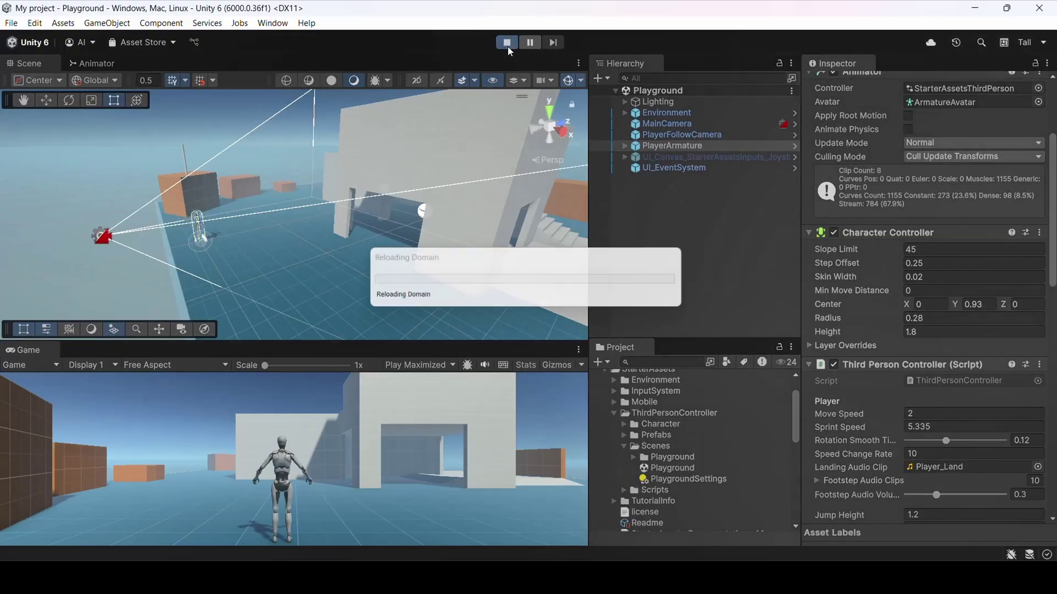
key(w)
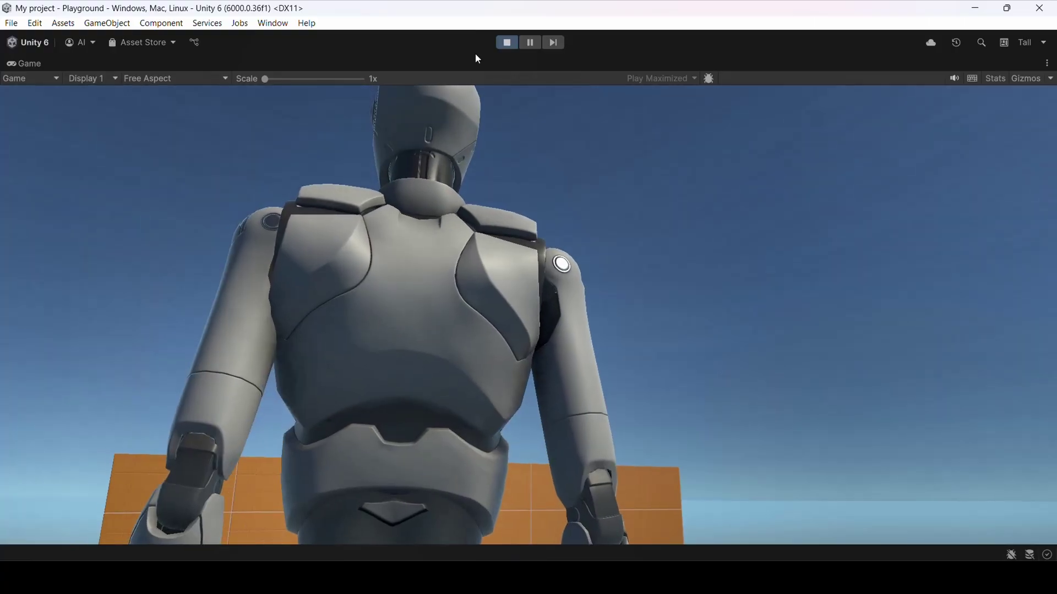
click(507, 43)
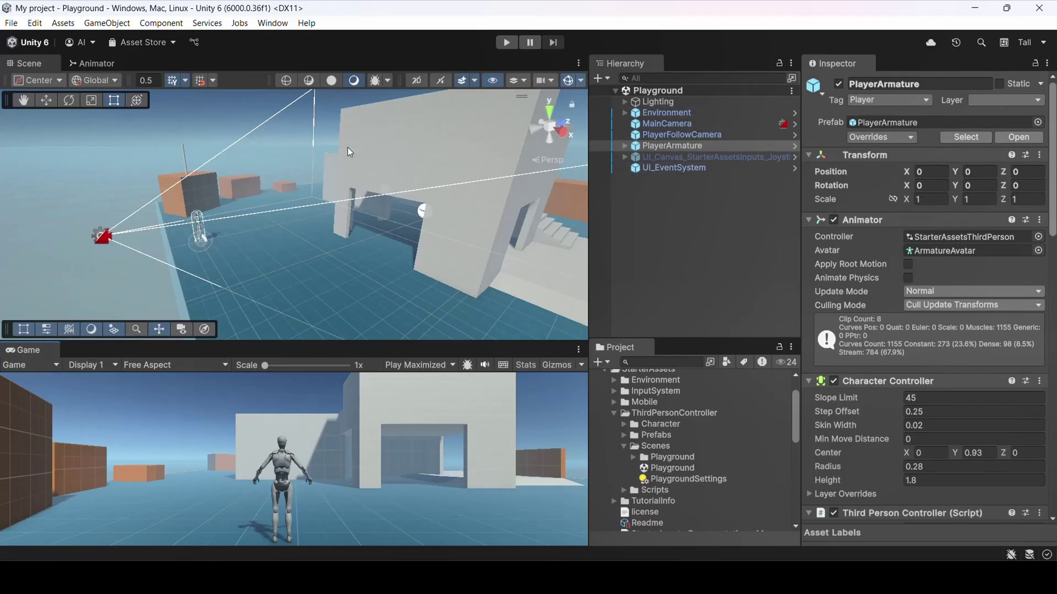
- Focus the Scene view on the Environment object and inspect the PlayerFollowCamera's components
double_click(666, 112)
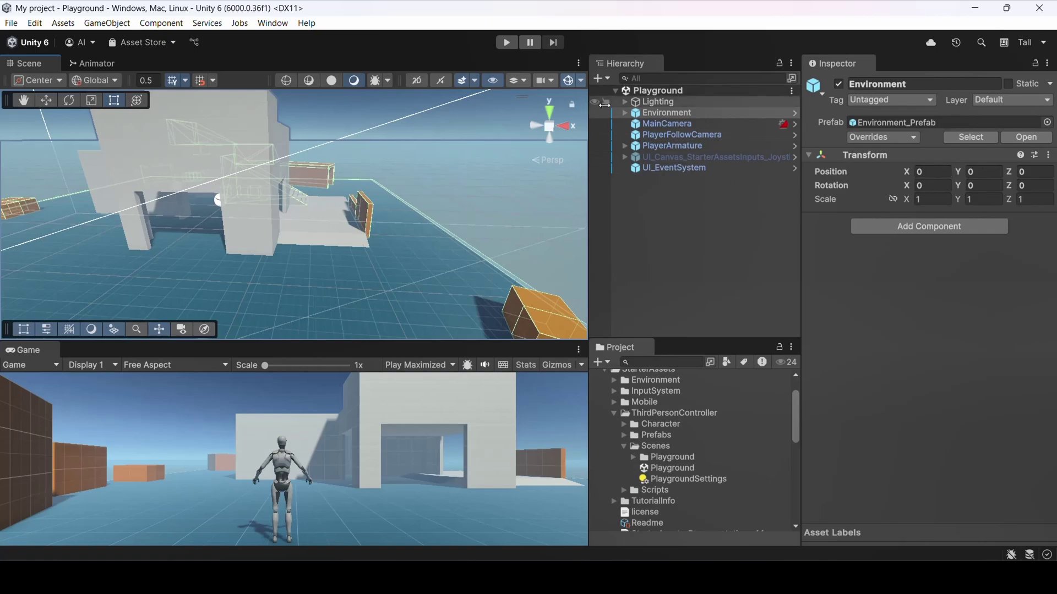
click(680, 136)
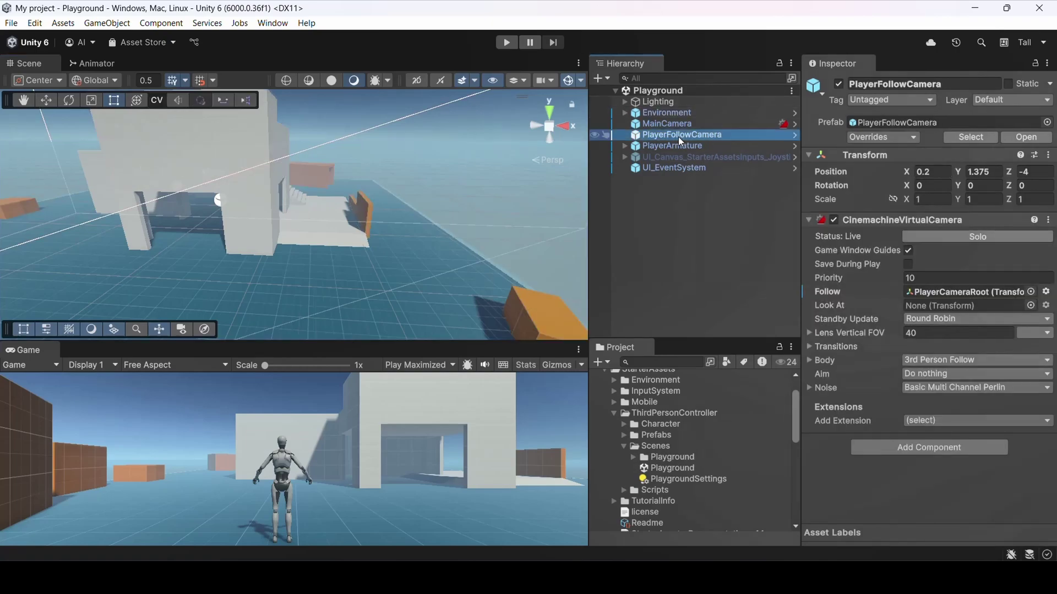